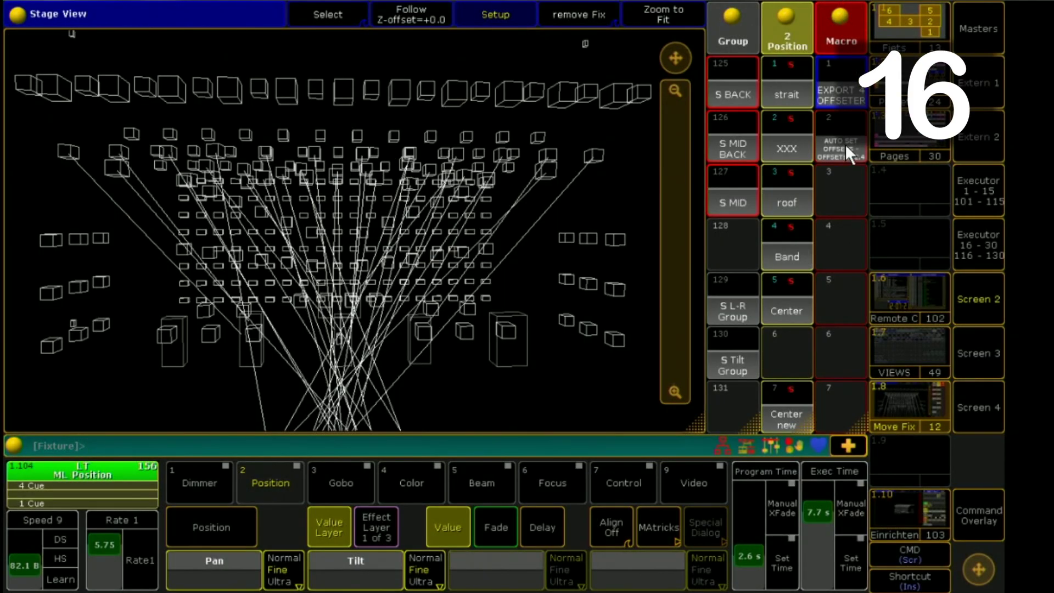
Step: Run macro 2 'AUTO SET OFFSETS' and switch to the camera stage-view layout
left_click(844, 144)
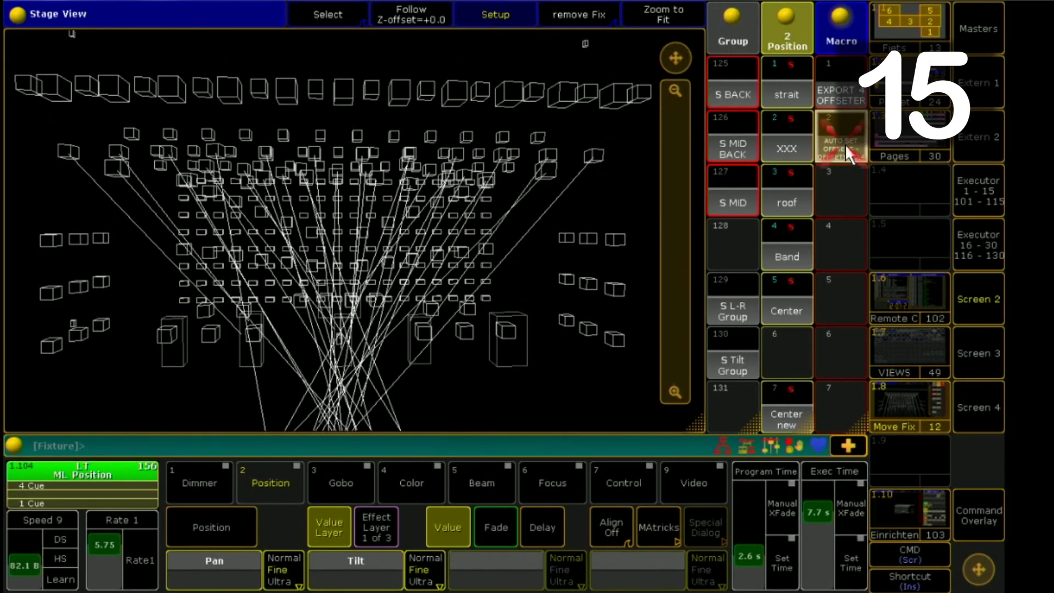
left_click(906, 510)
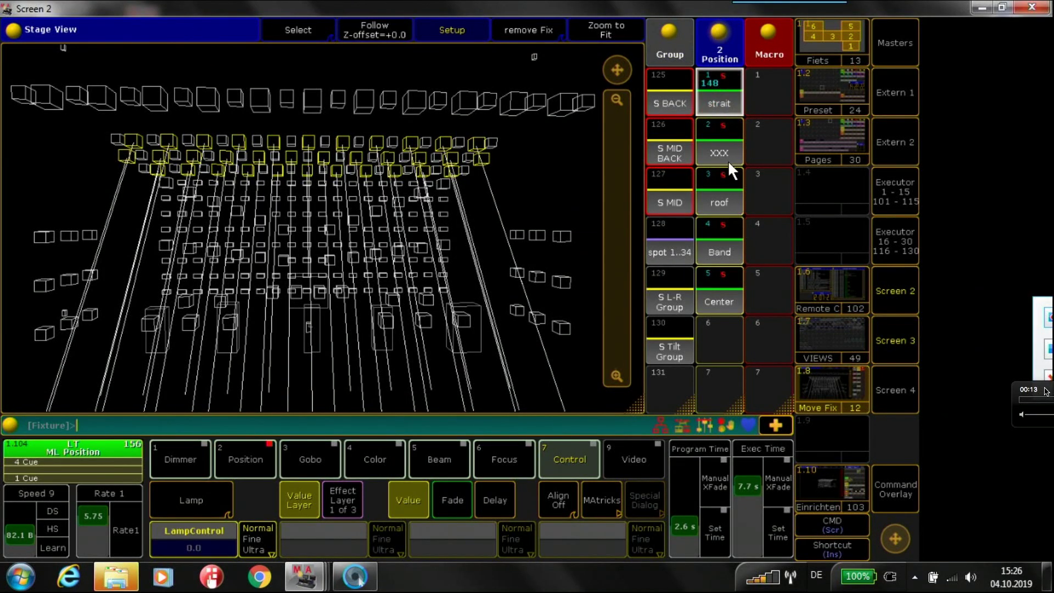
Step: Apply position presets XXX, roof, Band, Center and Center new, then run AUTO SET OFFSETS
left_click(721, 147)
left_click(716, 174)
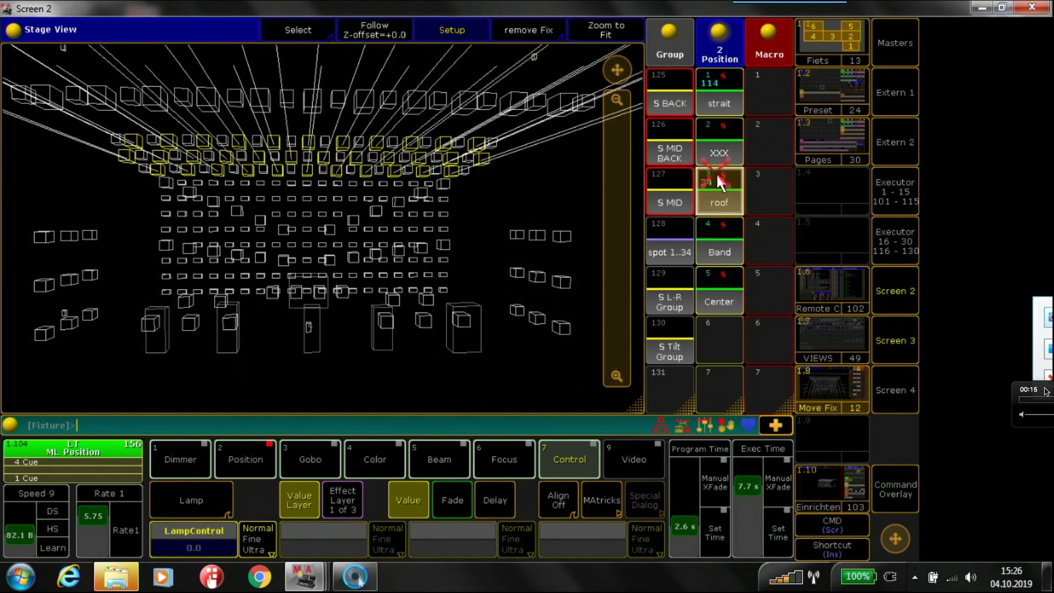
left_click(716, 229)
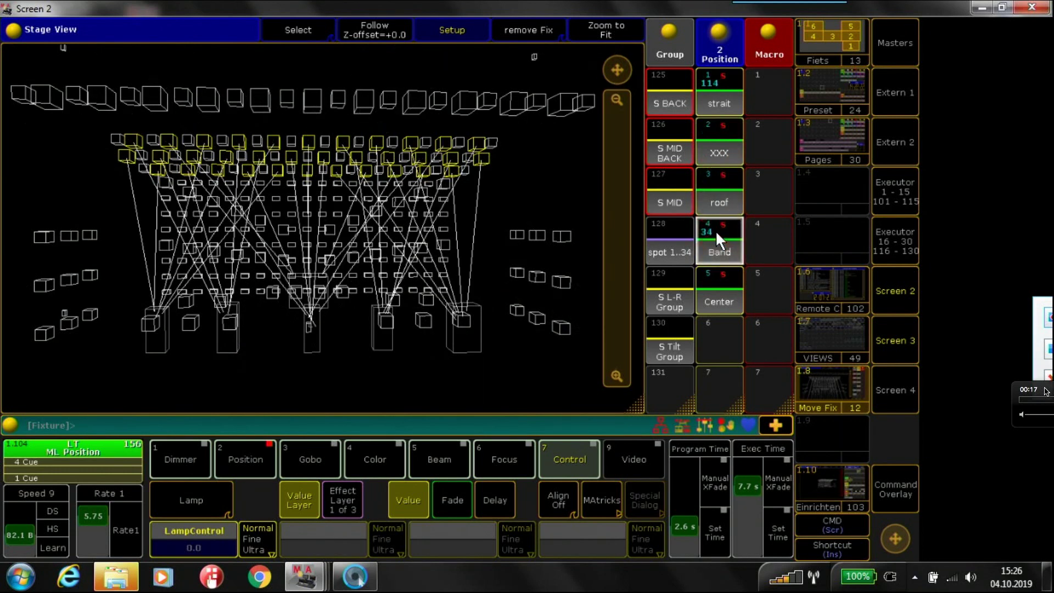
left_click(712, 287)
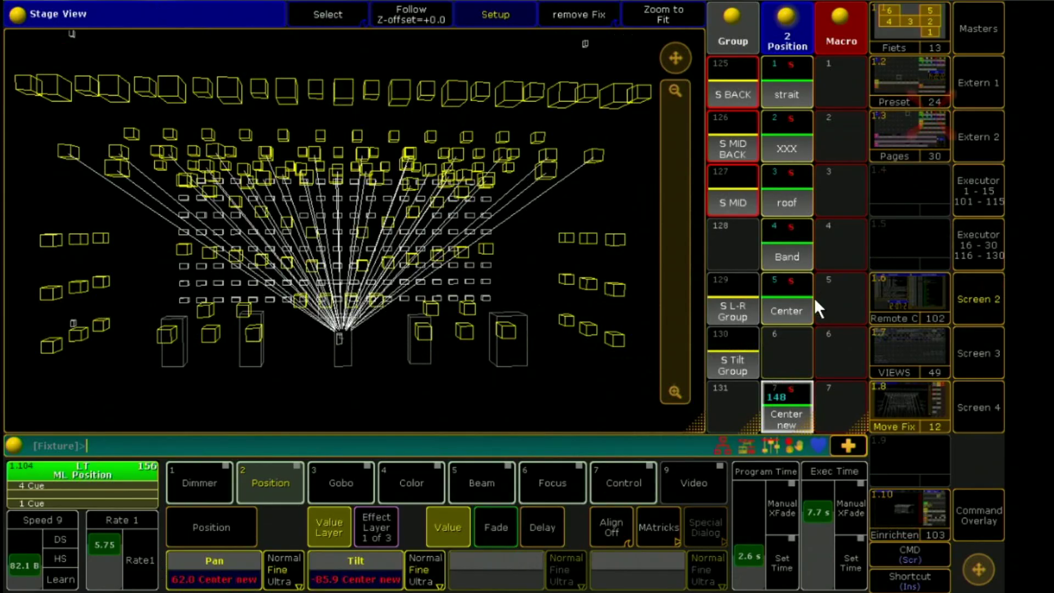
left_click(783, 317)
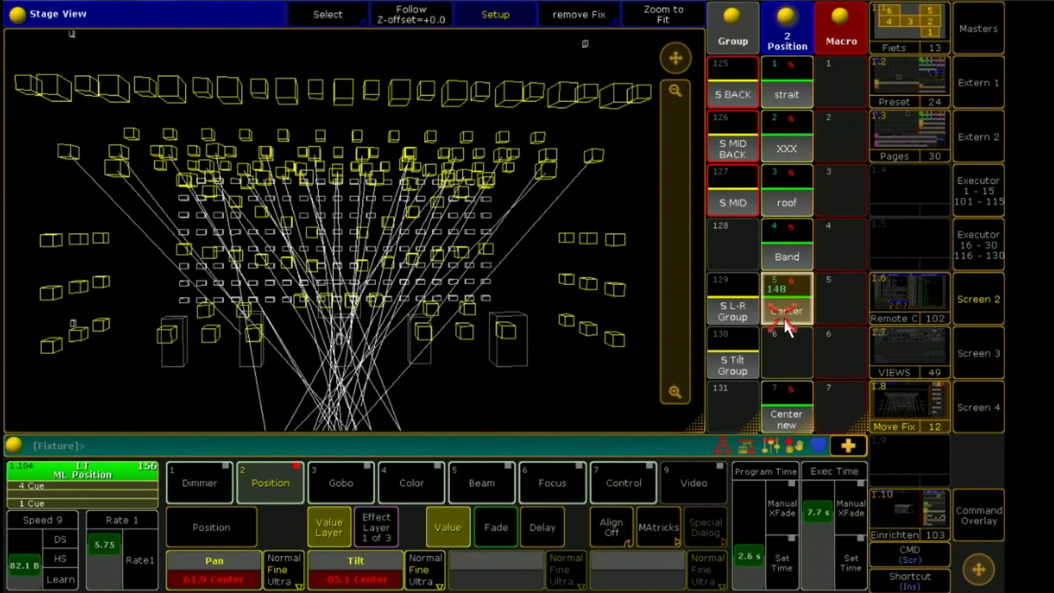
left_click(792, 405)
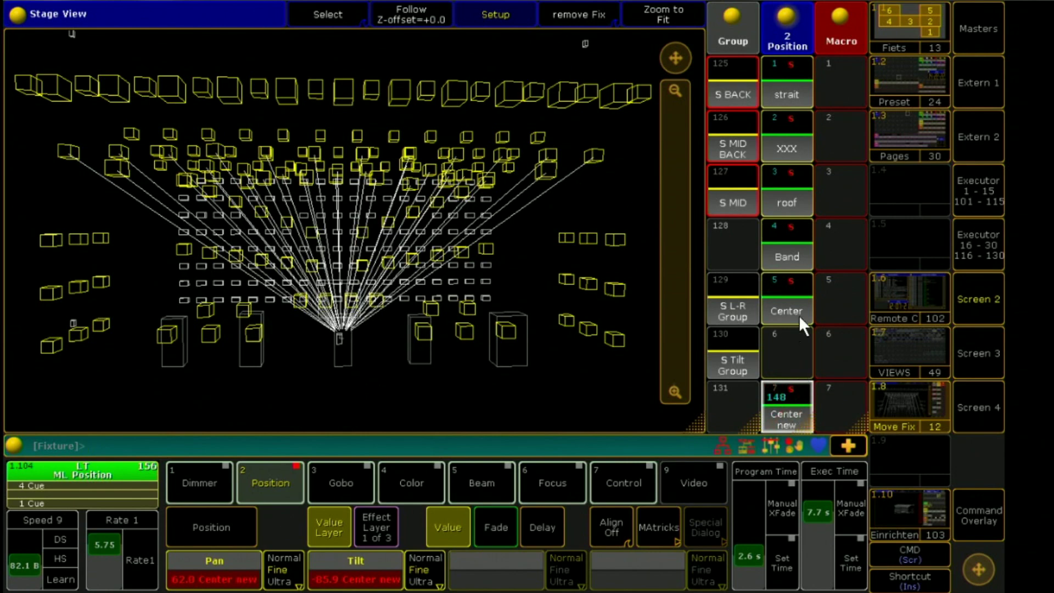
left_click(798, 315)
left_click(791, 405)
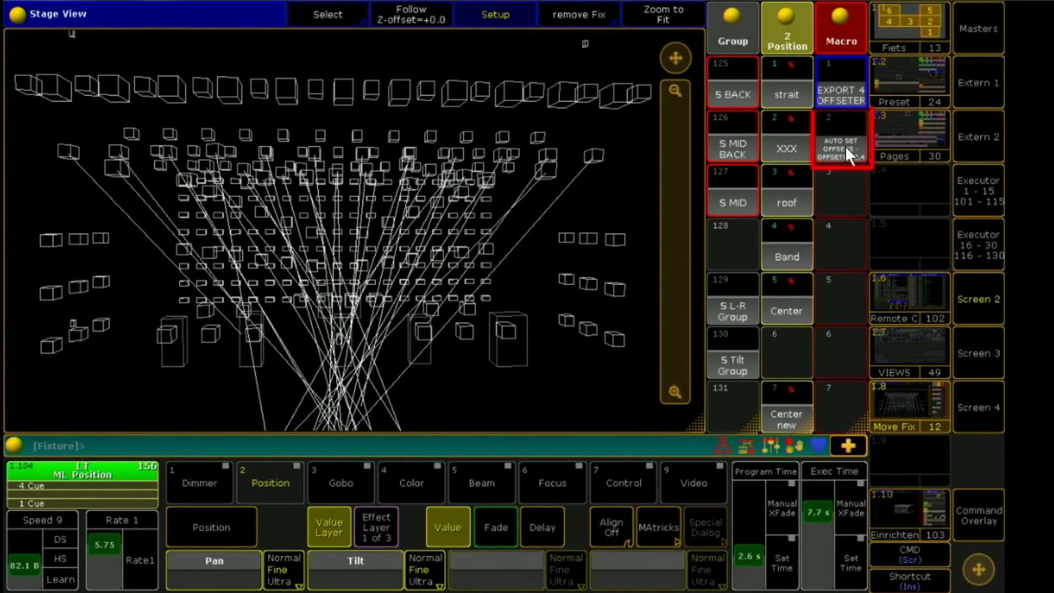
left_click(844, 144)
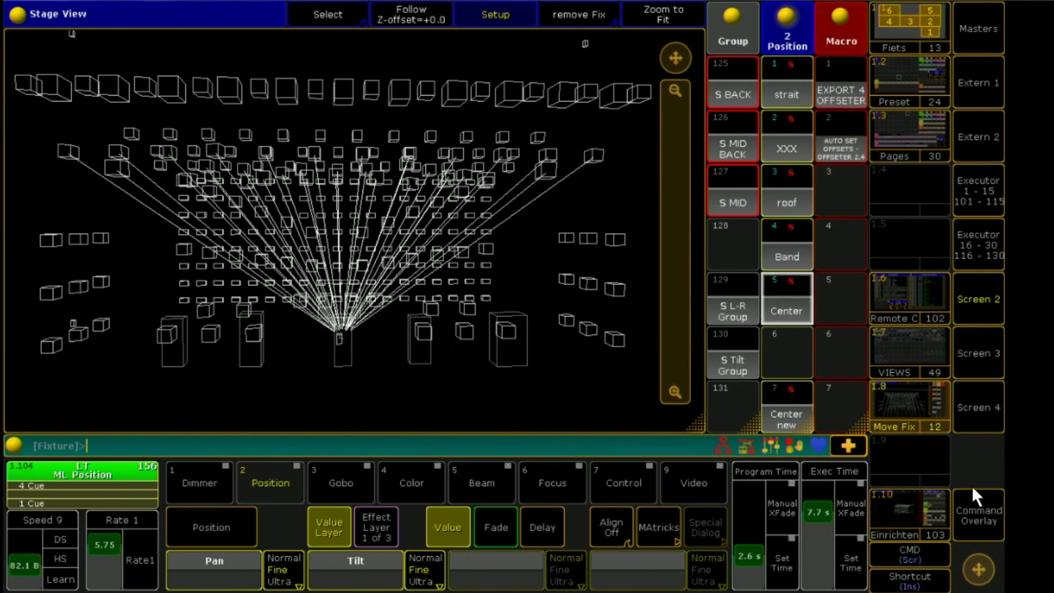
left_click(976, 501)
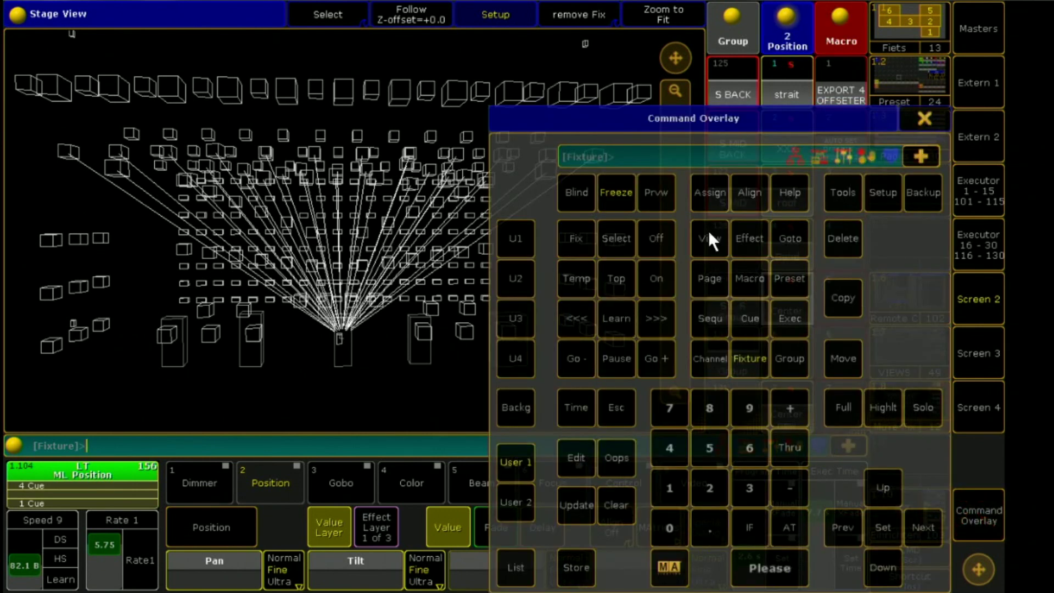
left_click(887, 189)
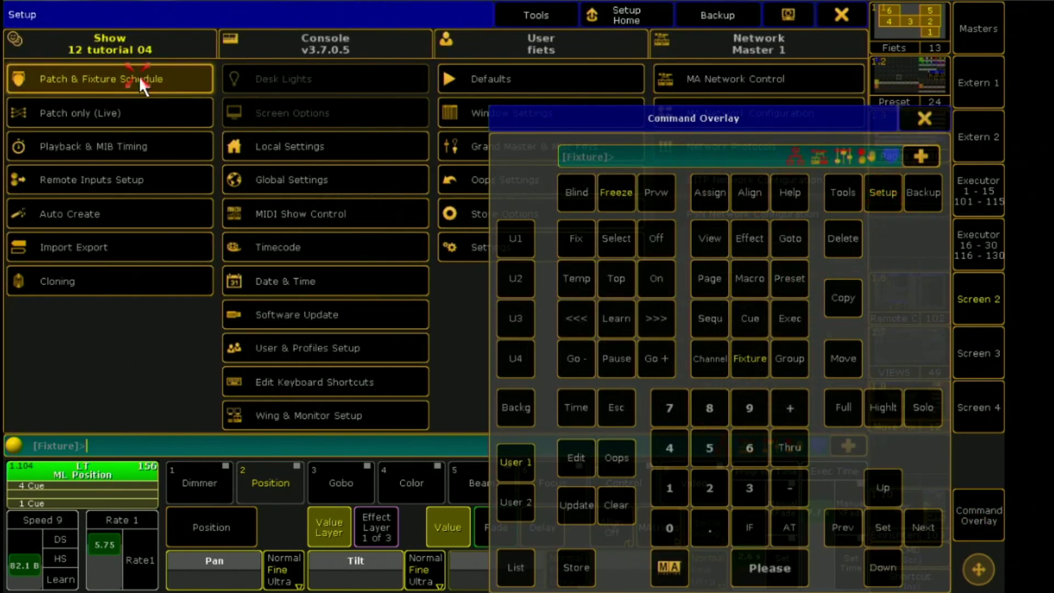
left_click(924, 118)
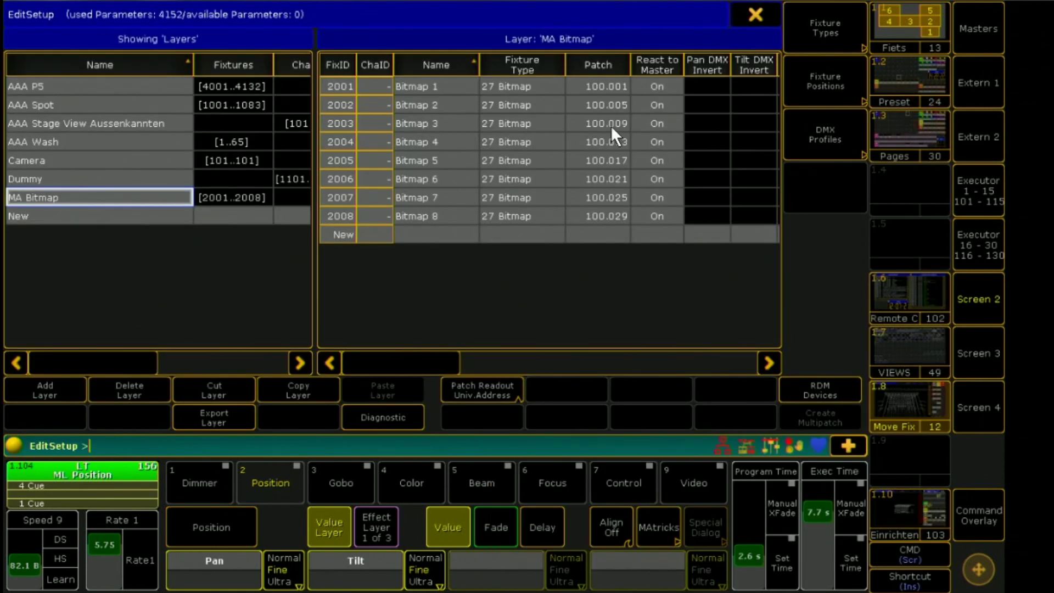
left_click(101, 107)
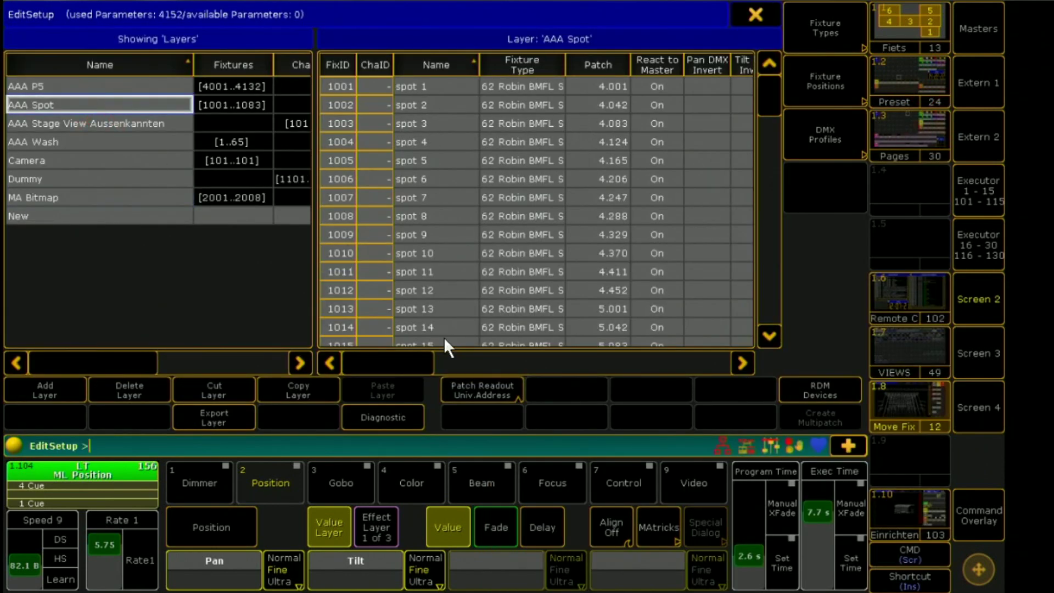
left_click_drag(412, 366, 605, 384)
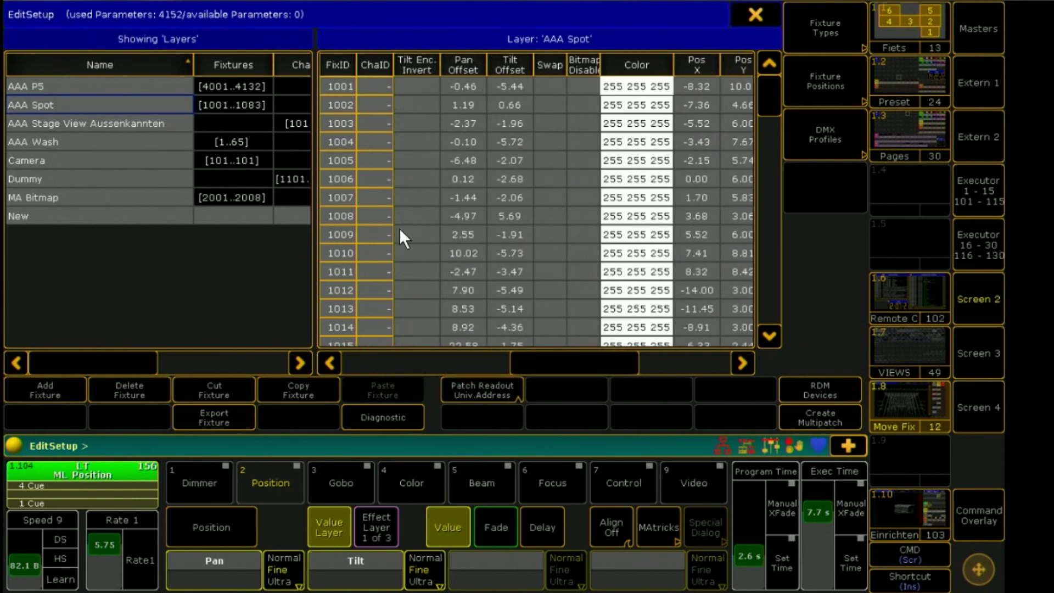
left_click(755, 12)
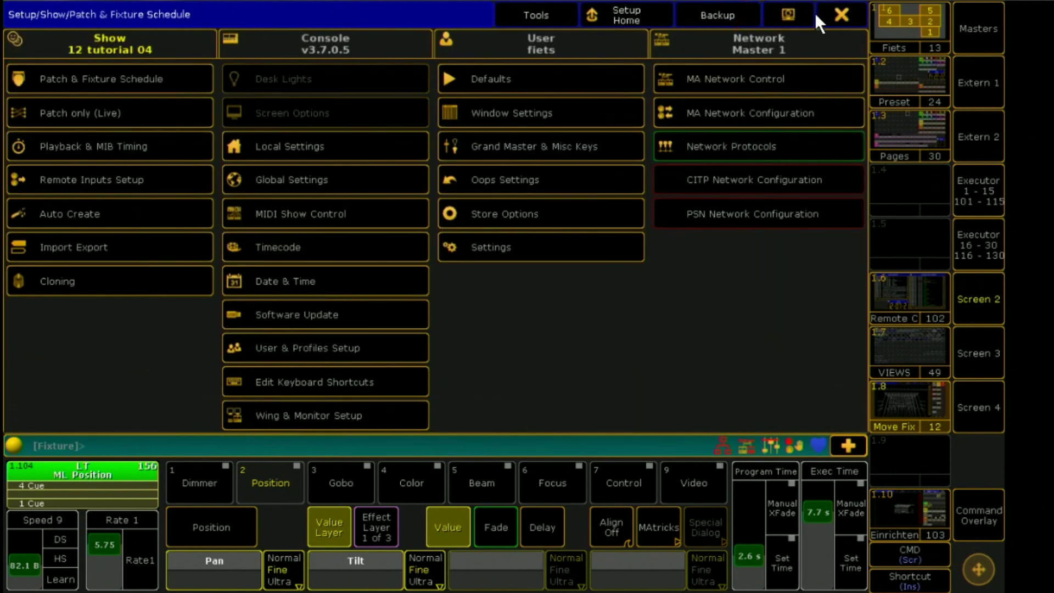
left_click(837, 12)
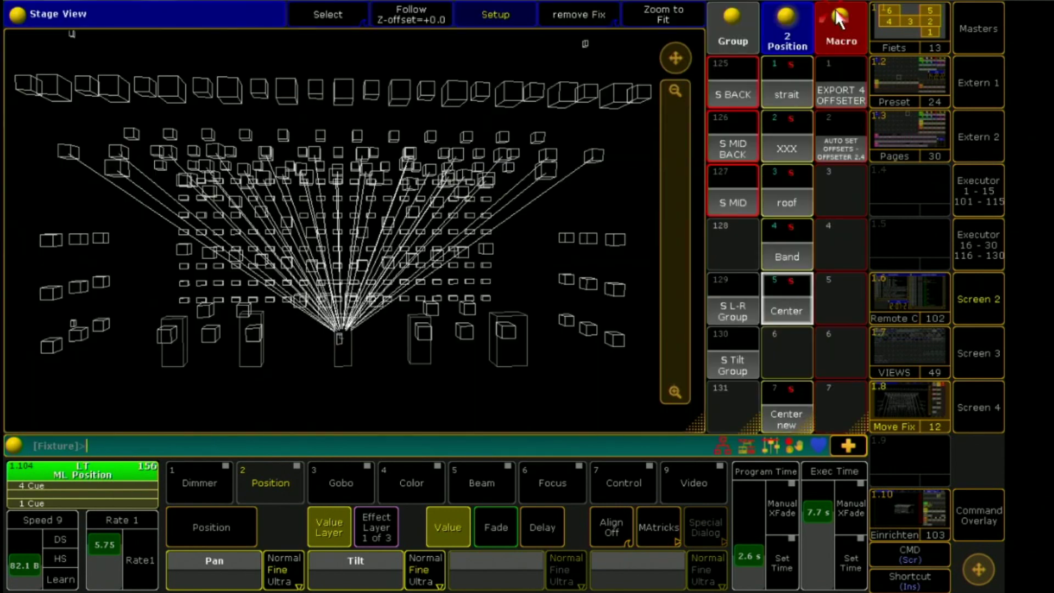
Step: Rerun the AUTO SET OFFSETS macro and open Setup's Patch & Fixture Schedule
left_click(842, 145)
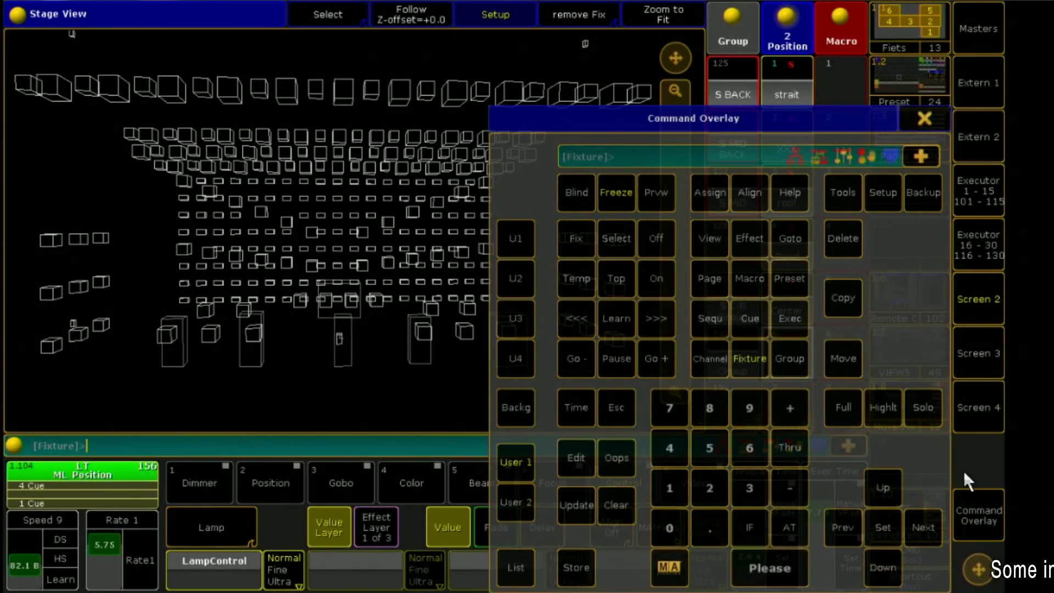
left_click(894, 202)
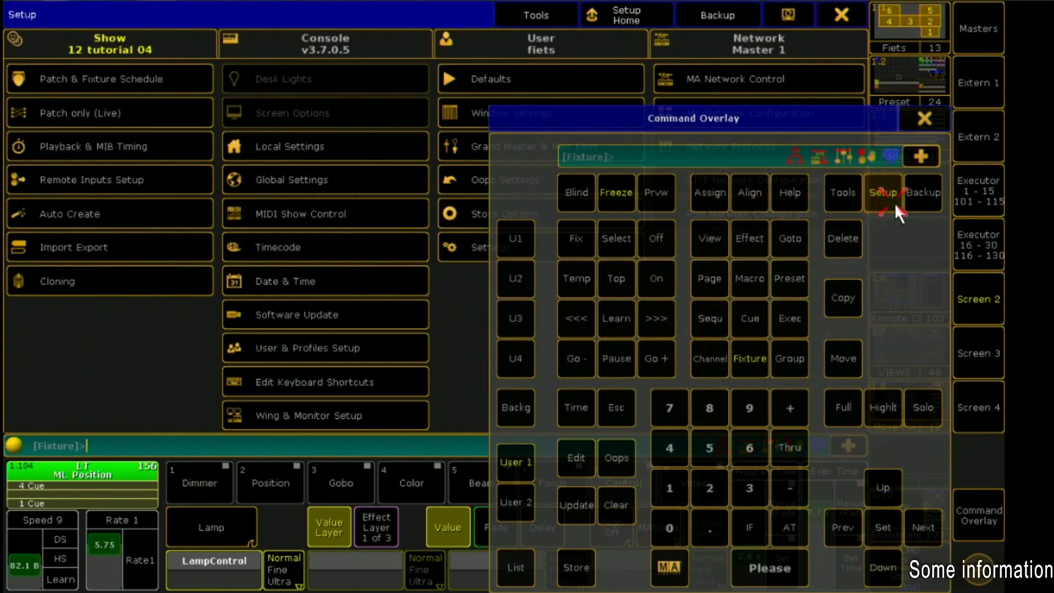
left_click(154, 83)
left_click(922, 120)
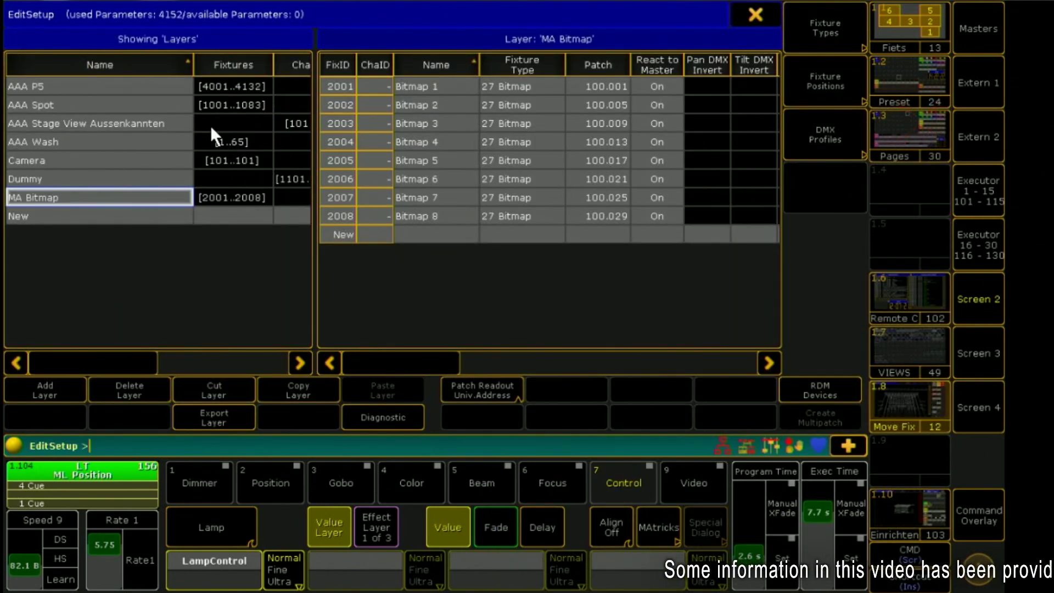
Step: Show the AAA Spot fixtures and check that their Pan/Tilt Offset columns read 0.00
left_click(117, 101)
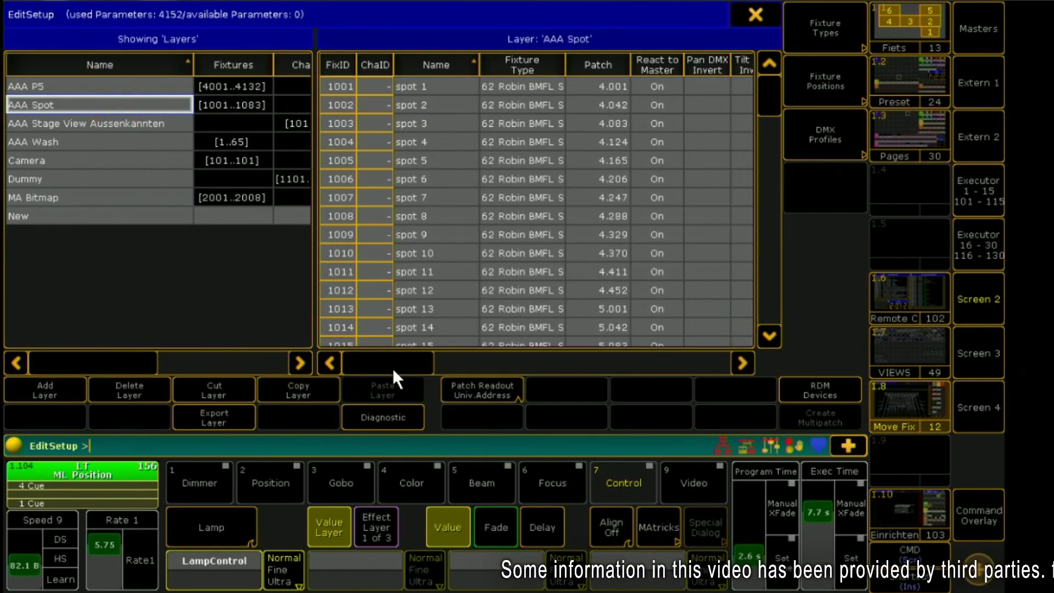
left_click(393, 367)
left_click_drag(457, 353, 574, 304)
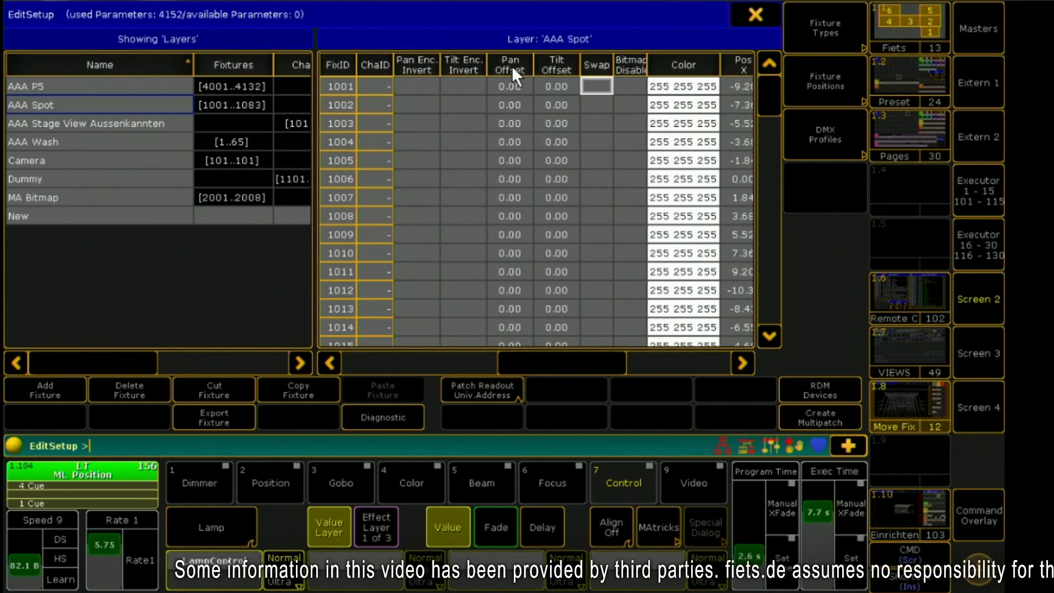
left_click(757, 13)
Step: Switch off the playbacks on executors 101 and 103, then return to the Stage View layout
left_click(838, 15)
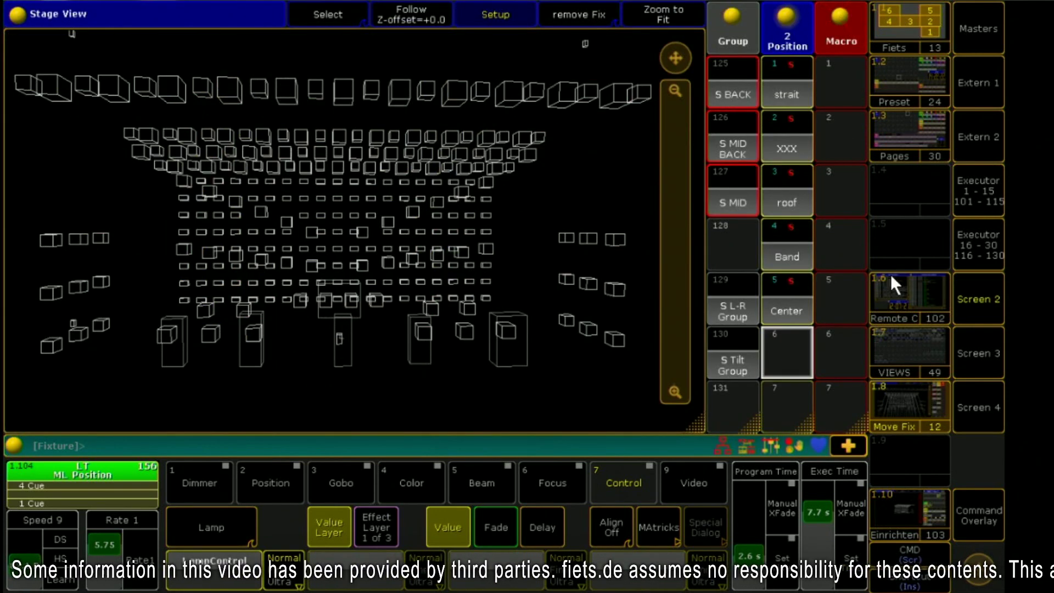
left_click(894, 501)
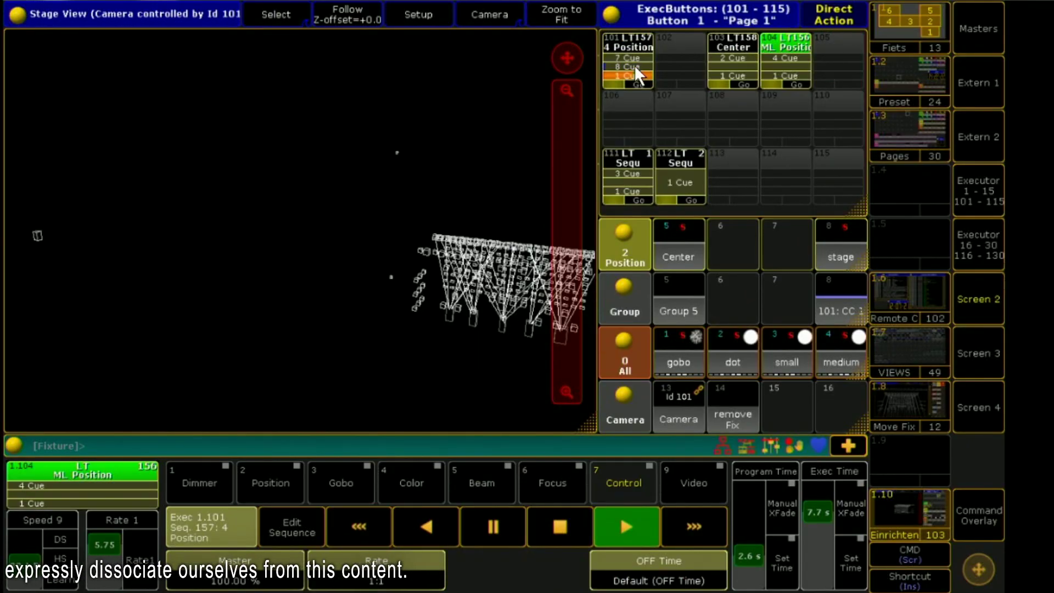
left_click(983, 521)
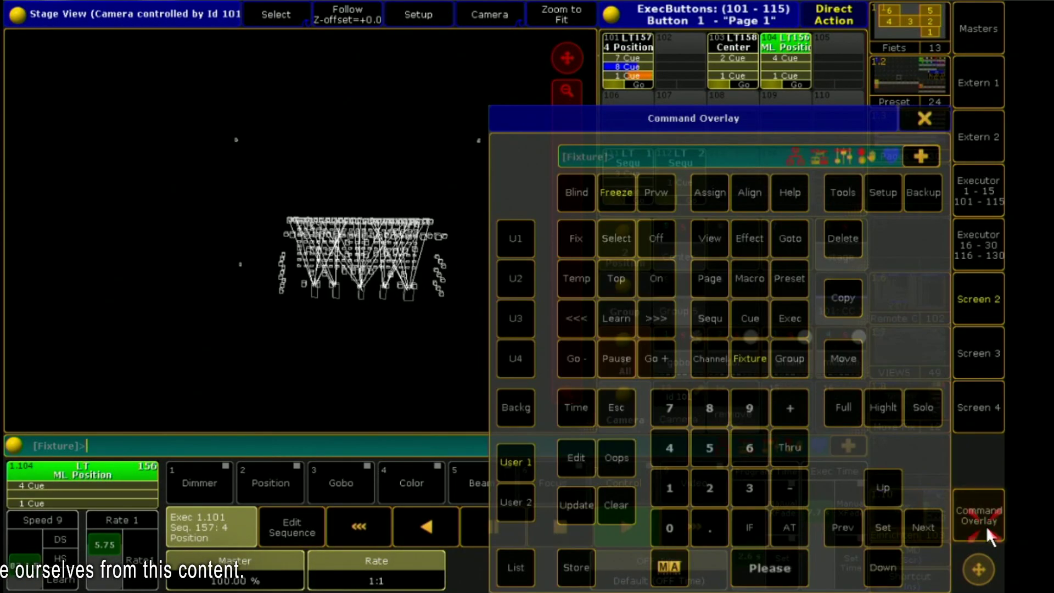
left_click(654, 245)
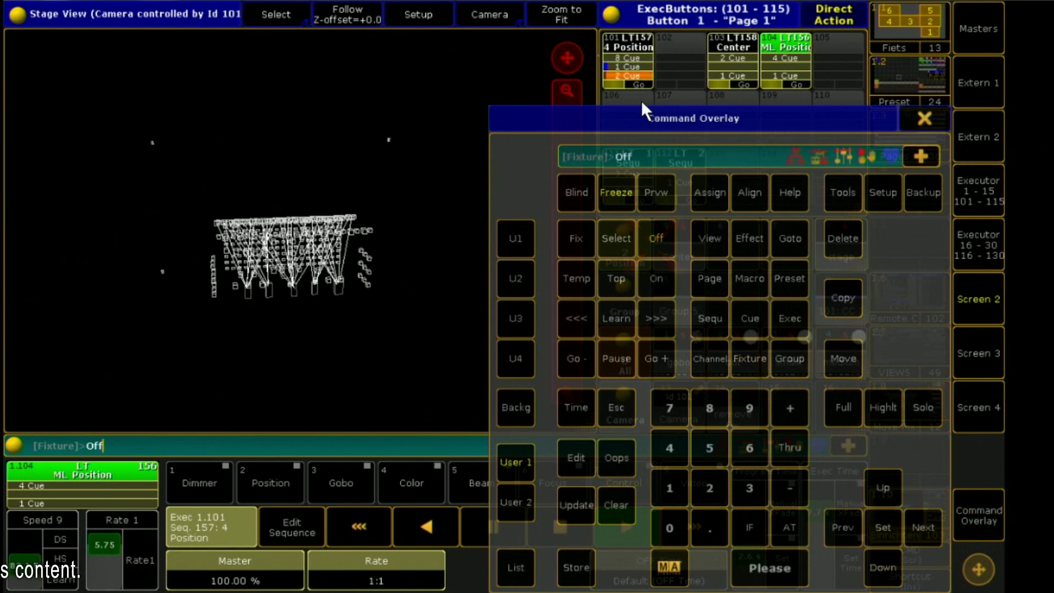
left_click(640, 81)
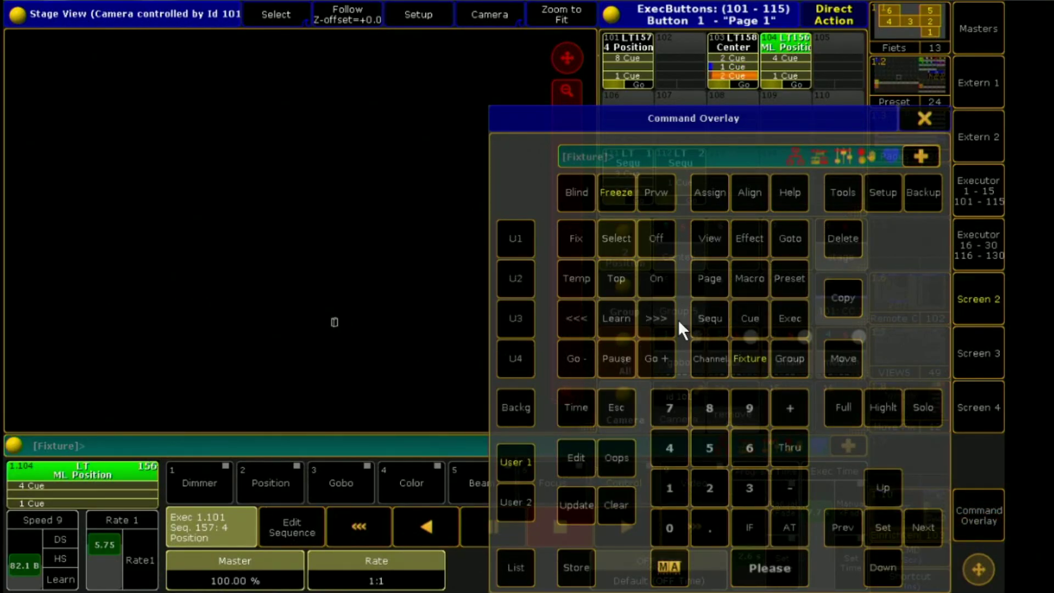
left_click(660, 241)
left_click(749, 75)
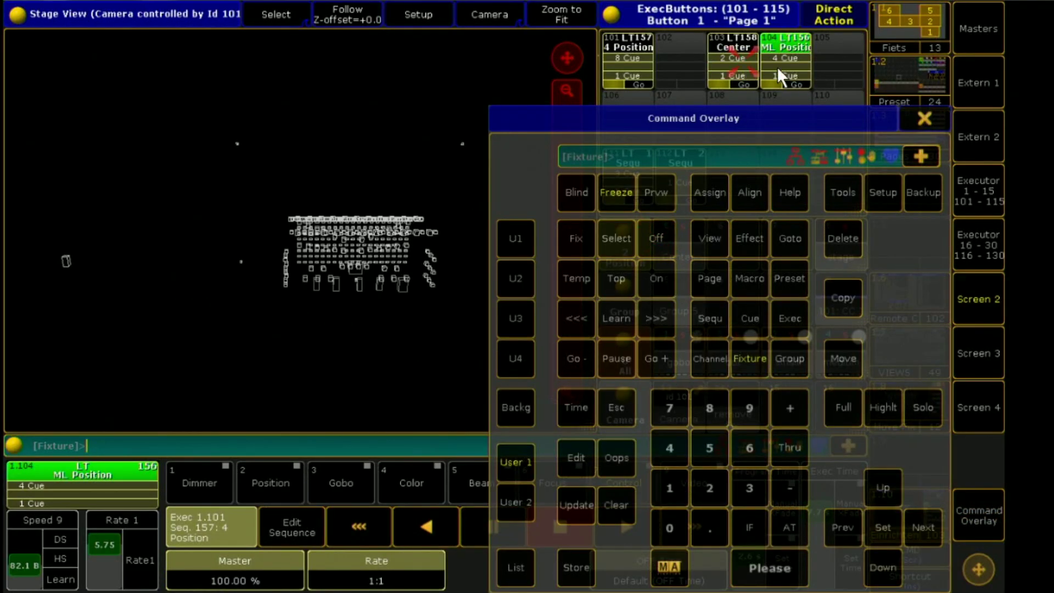
left_click(924, 118)
left_click(910, 410)
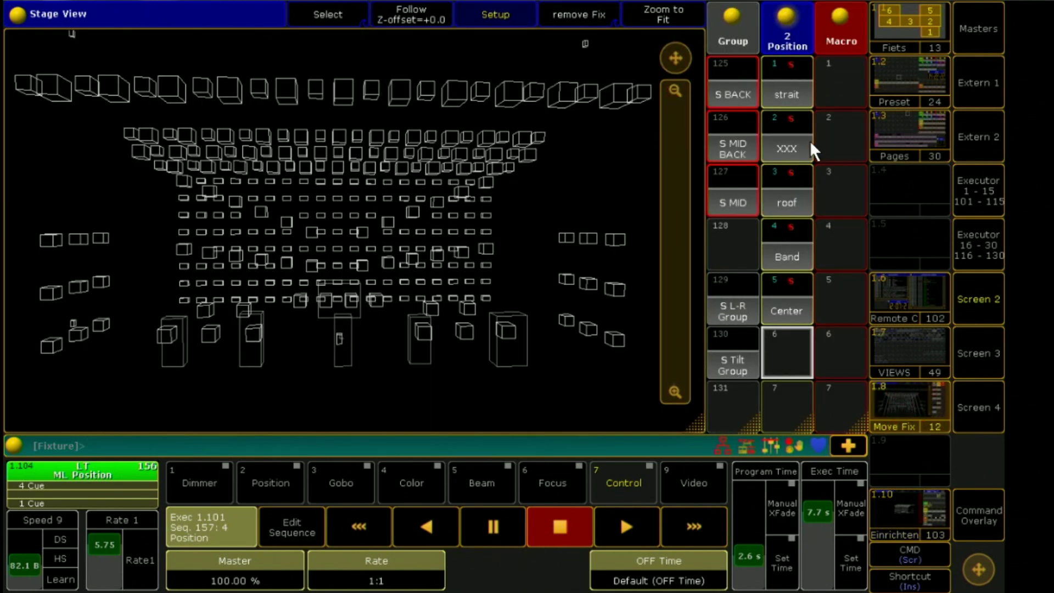
Step: Select the S MID group and set its Pos Z height to 8 m
left_click(726, 184)
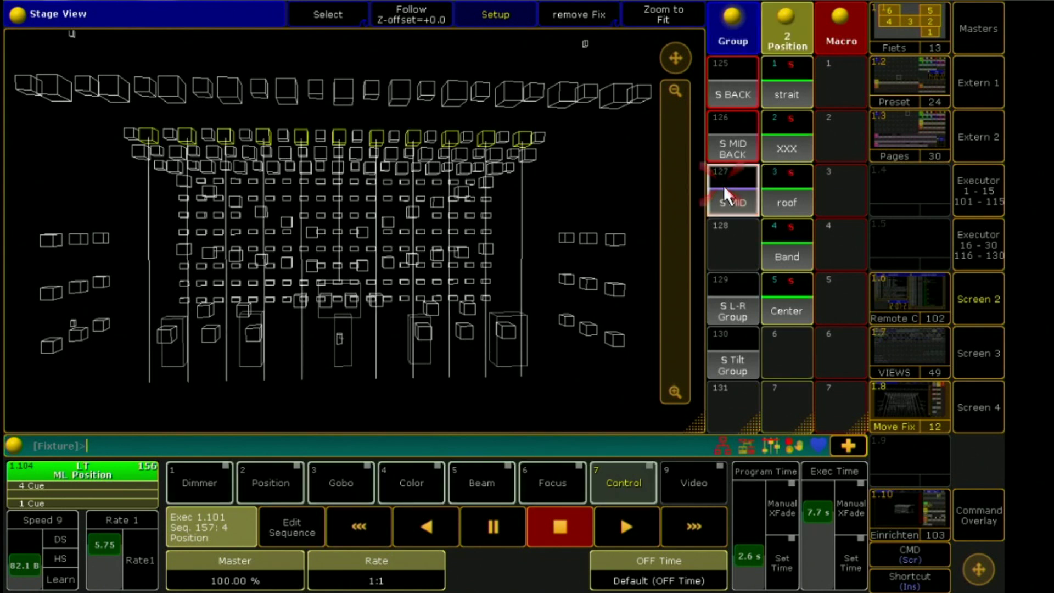
left_click(515, 17)
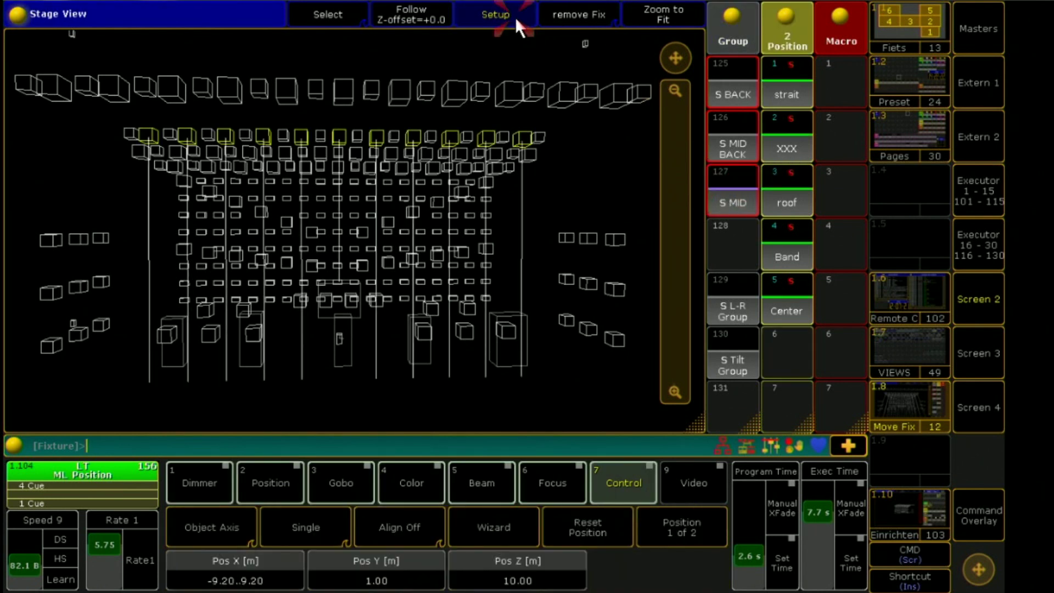
left_click(524, 563)
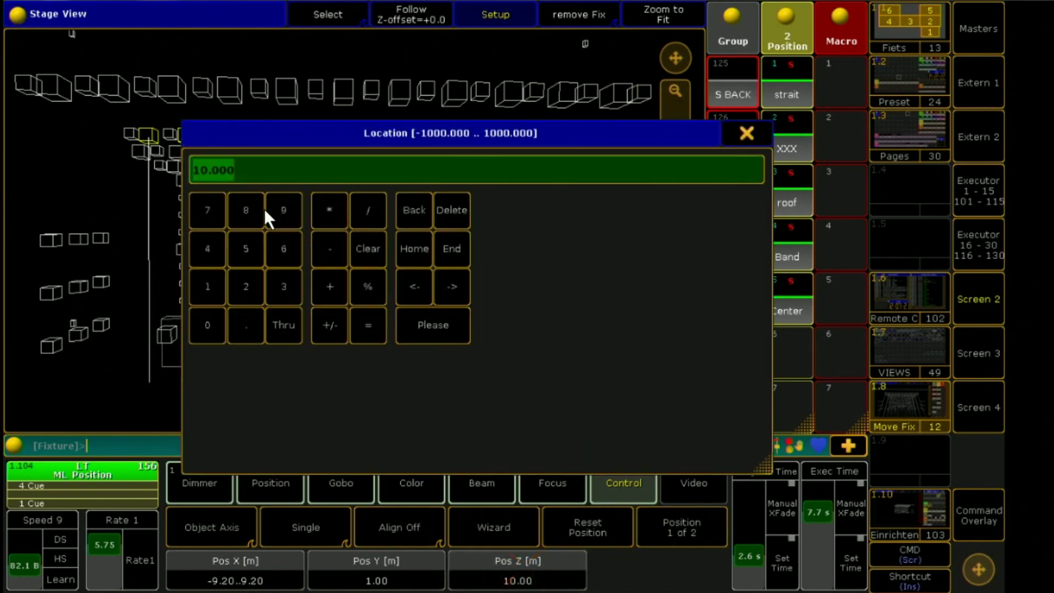
left_click(247, 210)
left_click(445, 325)
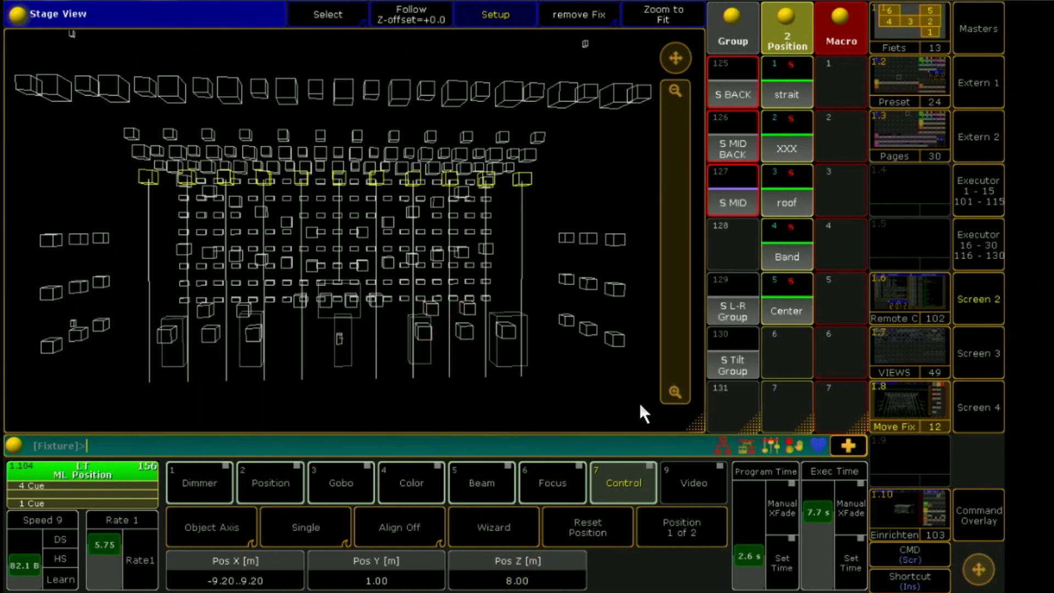
Step: Clear the fixture selection and select the S MID BACK group
left_click(969, 511)
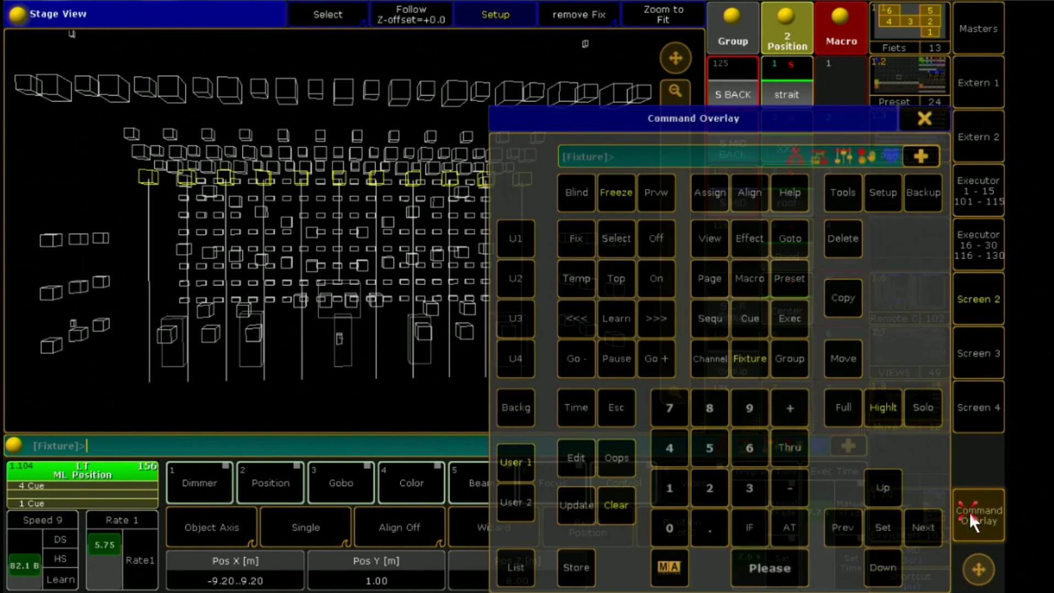
left_click(627, 500)
left_click(924, 118)
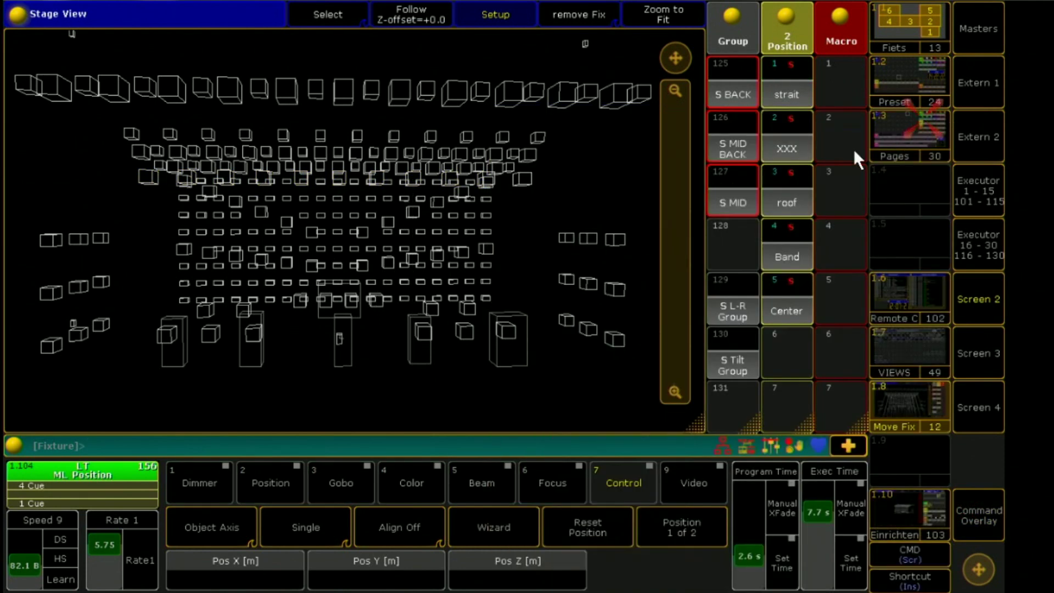
left_click(742, 147)
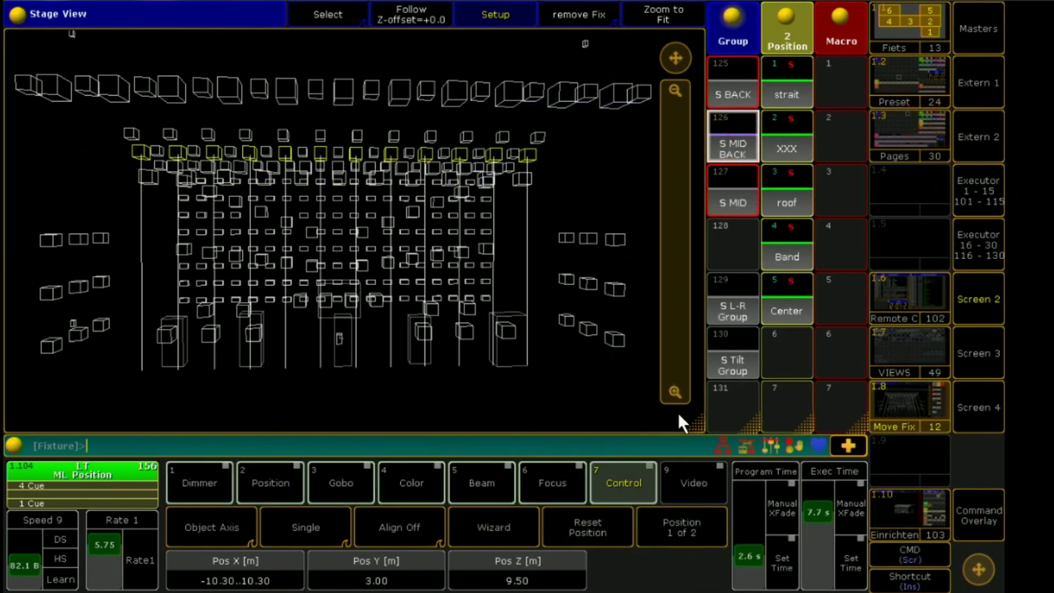
Step: Use the Wizard to spread S MID BACK 14 m along X with Align ><
left_click(510, 527)
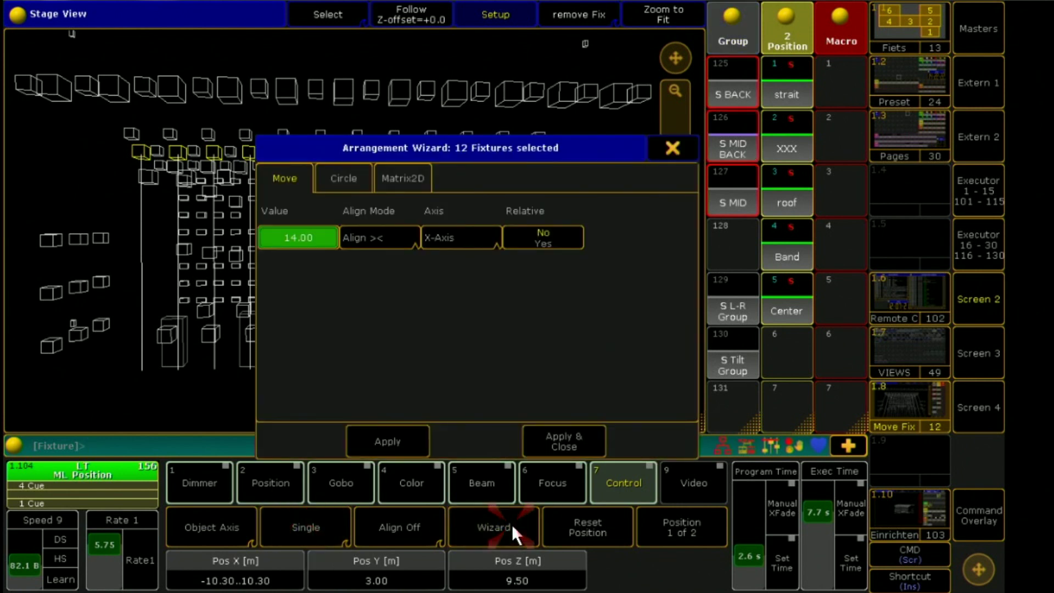
left_click(356, 237)
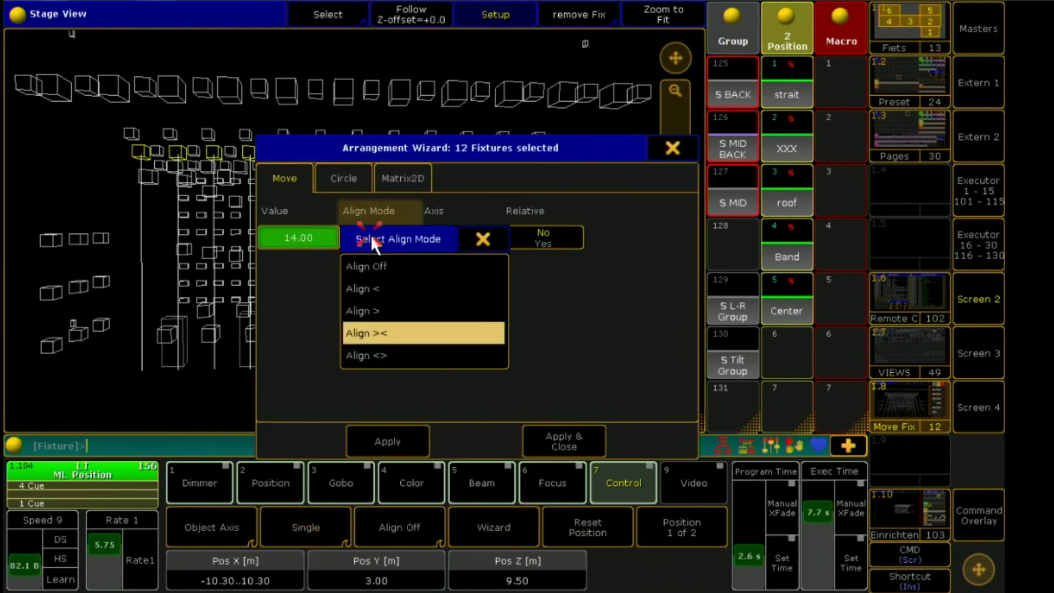
left_click(383, 333)
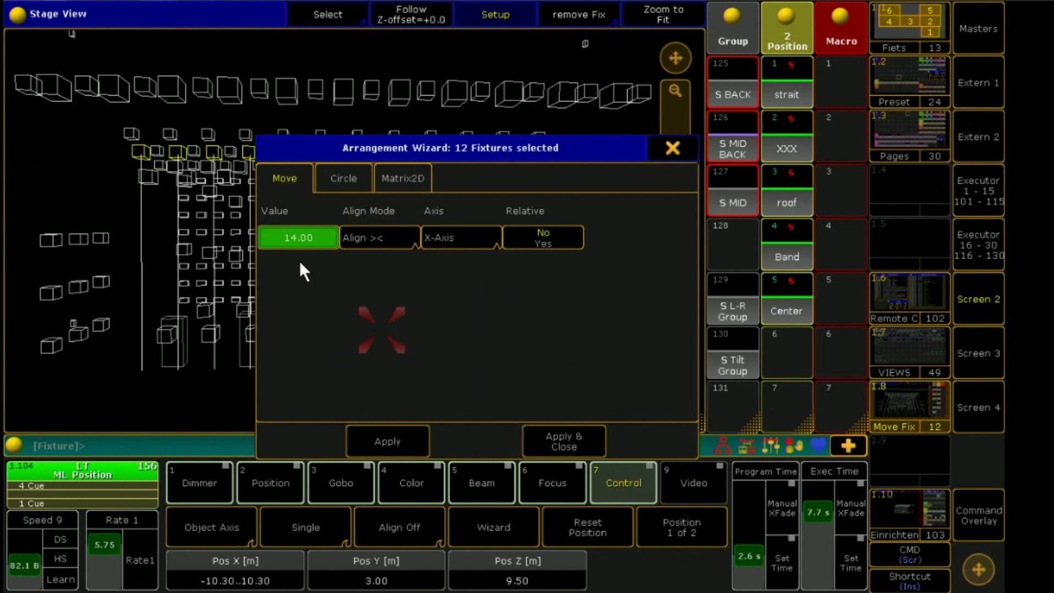
left_click(393, 443)
left_click(673, 148)
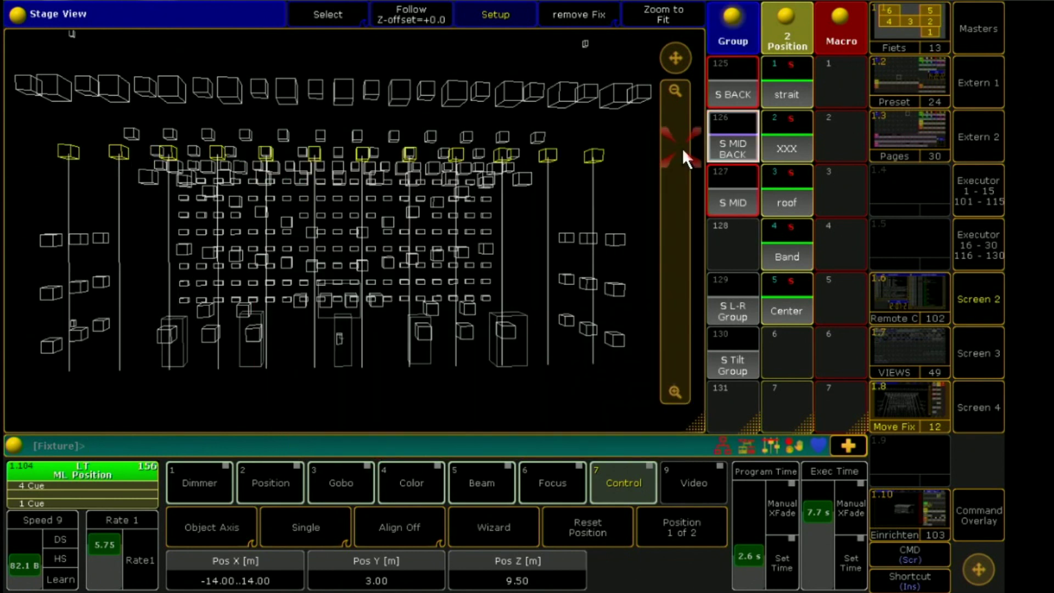
Step: Select the S BACK group and set its Pos Y to 6 m
left_click(315, 526)
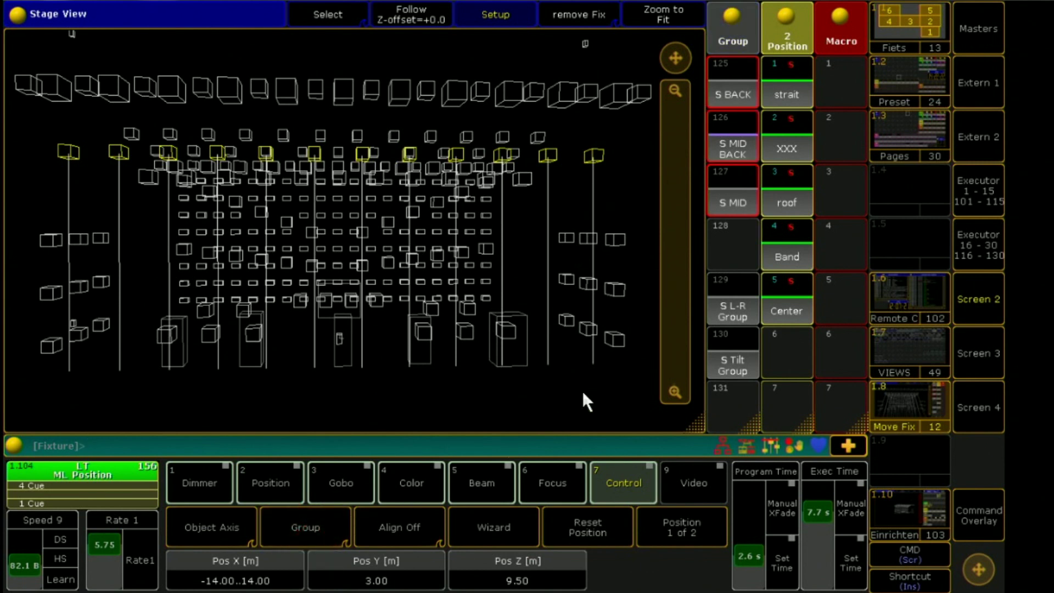
left_click(735, 96)
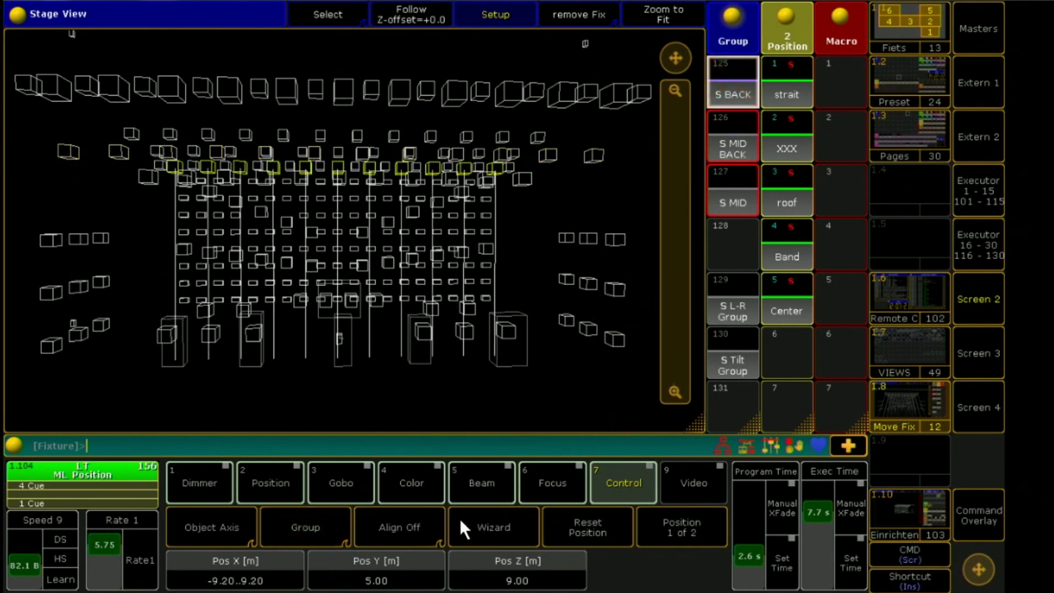
left_click(382, 561)
left_click(282, 241)
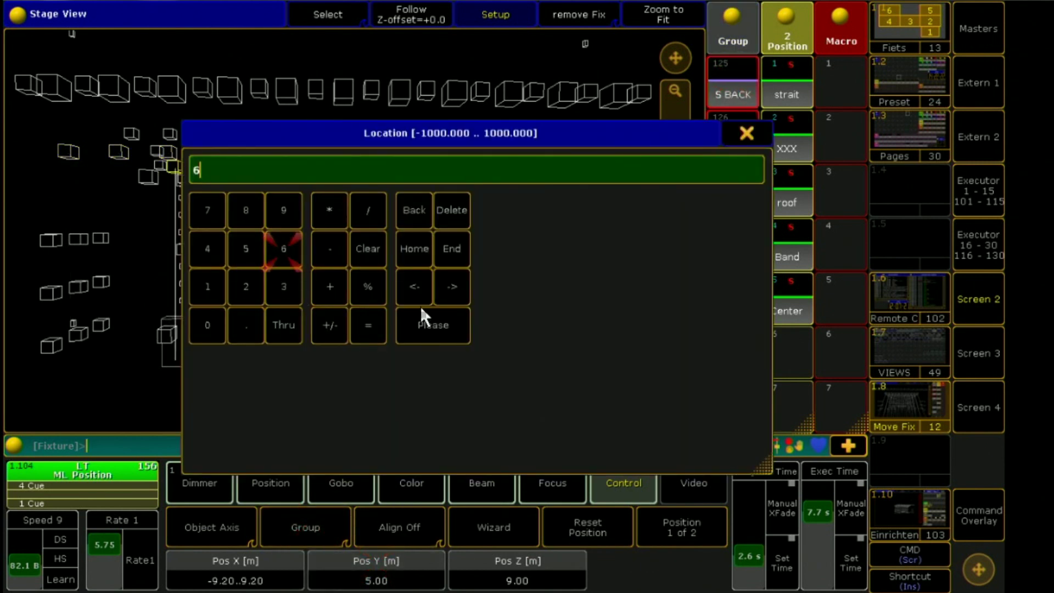
left_click(453, 318)
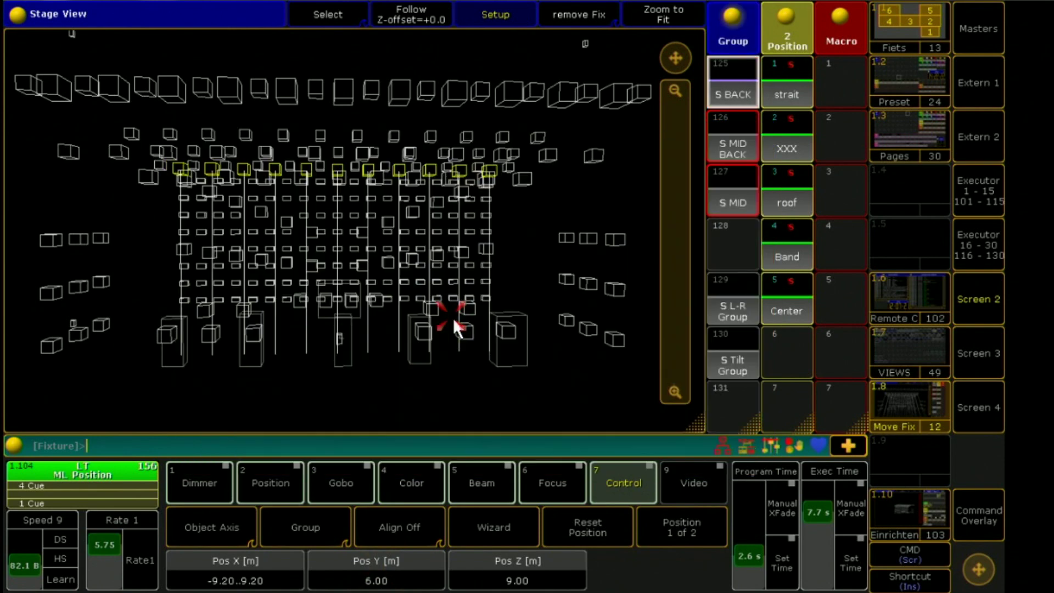
Step: Clear the fixture selection and select the S L-R Group
left_click(963, 508)
left_click(615, 496)
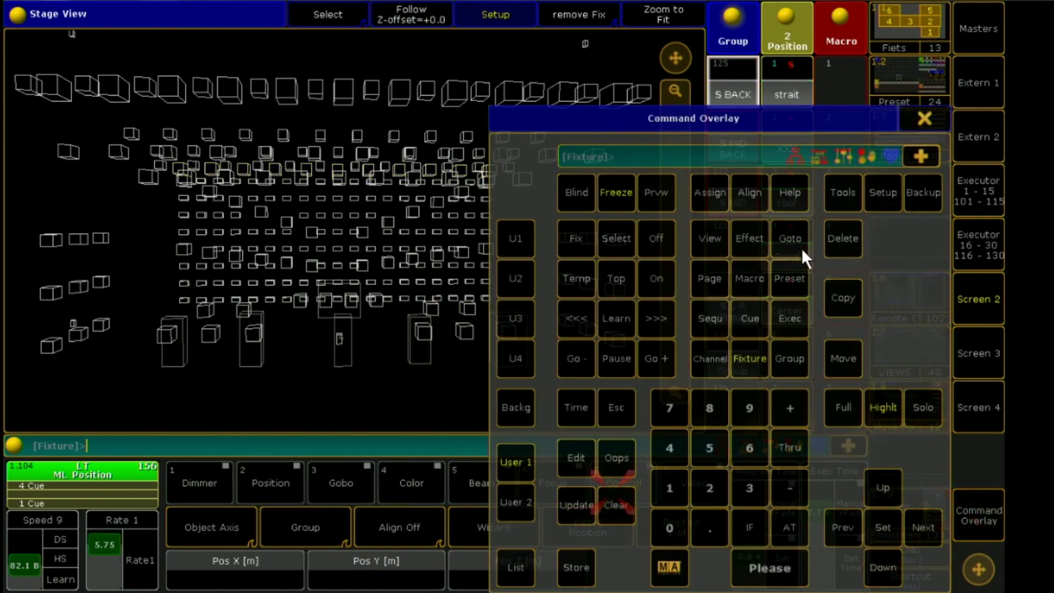
left_click(924, 118)
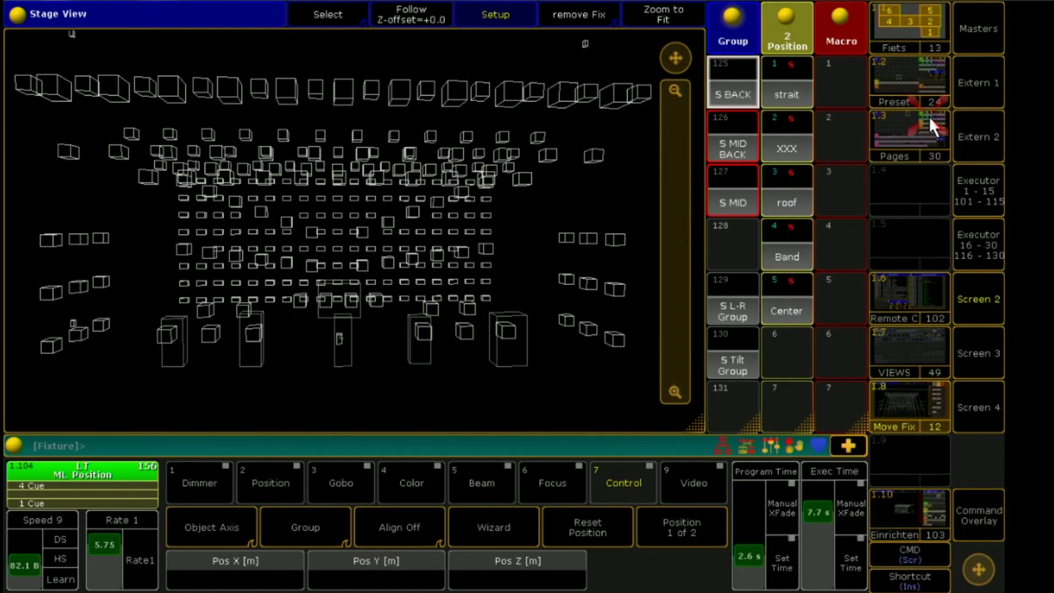
left_click(746, 291)
Step: Fan the S L-R Group's Rot Z out to 14° using Align ><
left_click(665, 524)
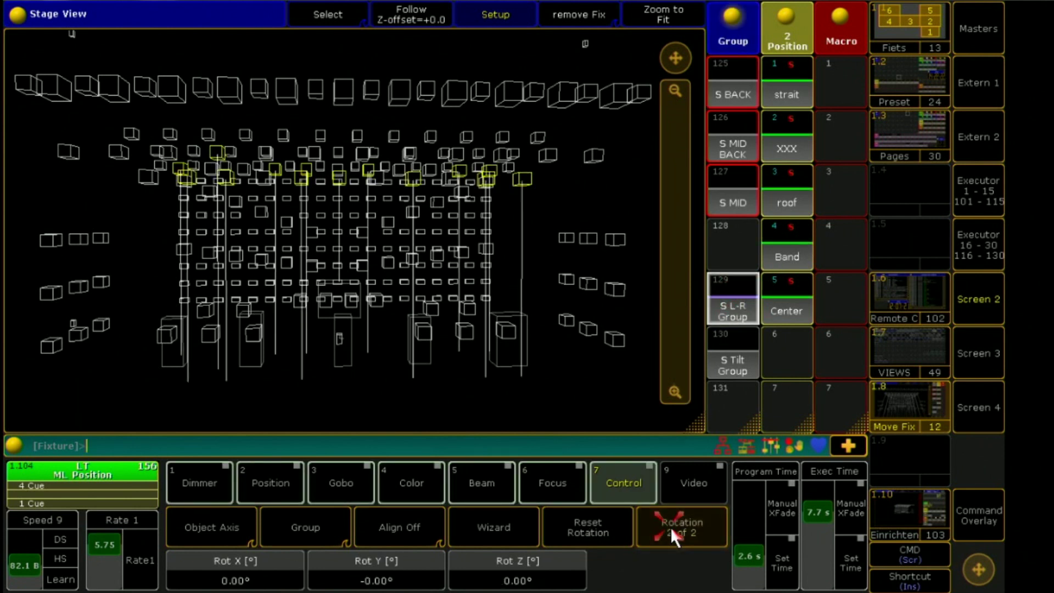
left_click(407, 525)
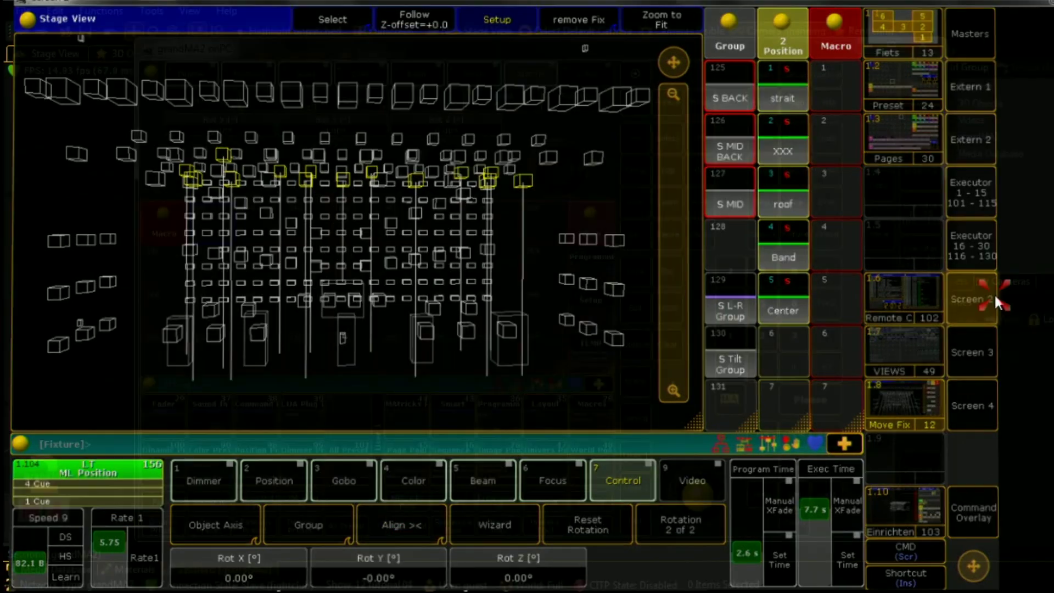
left_click(994, 297)
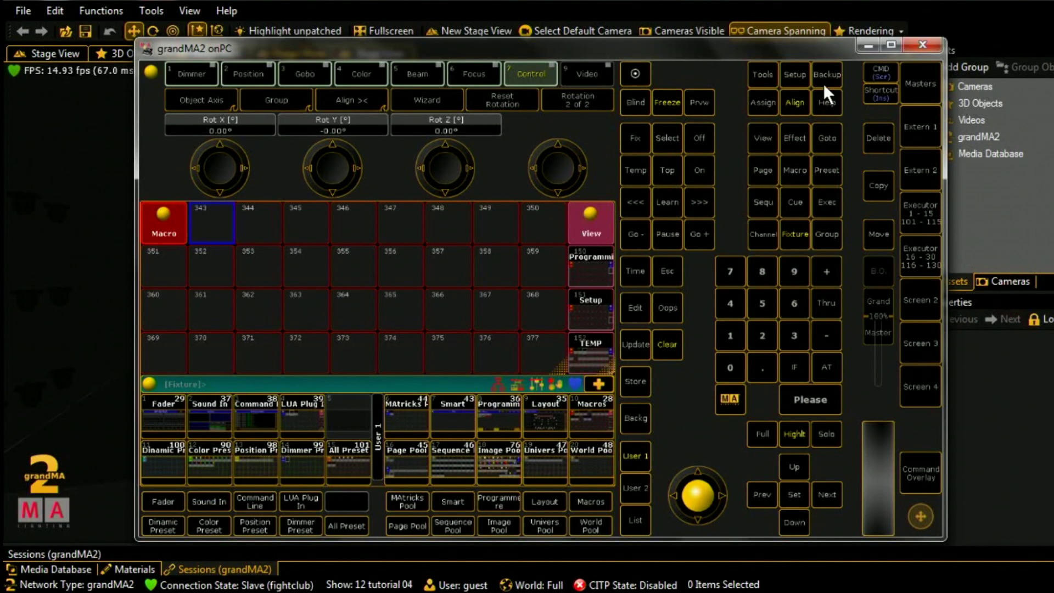
double_click(807, 45)
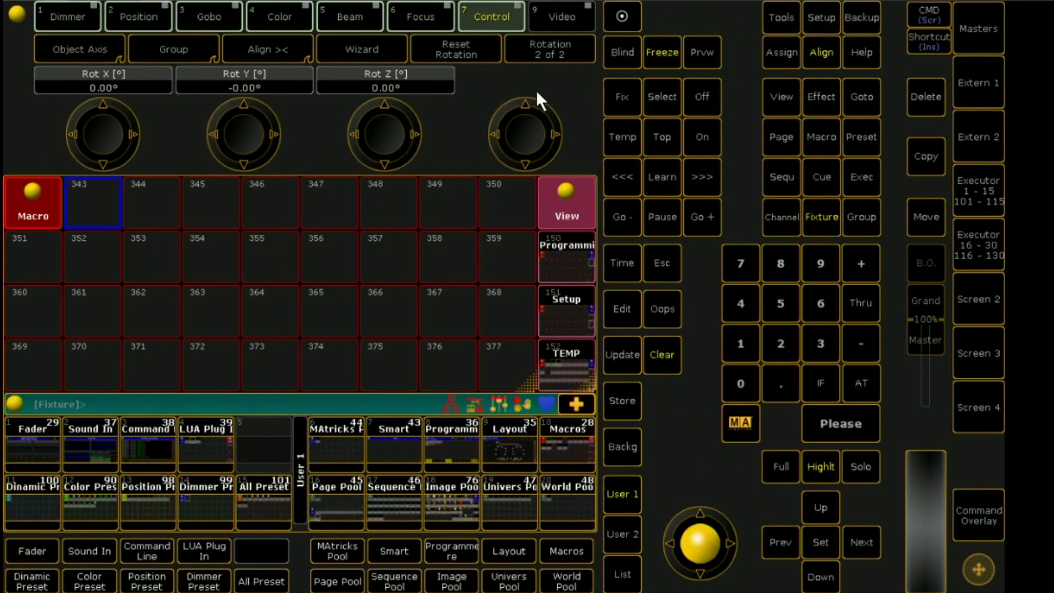
scroll(383, 126, "up", 1)
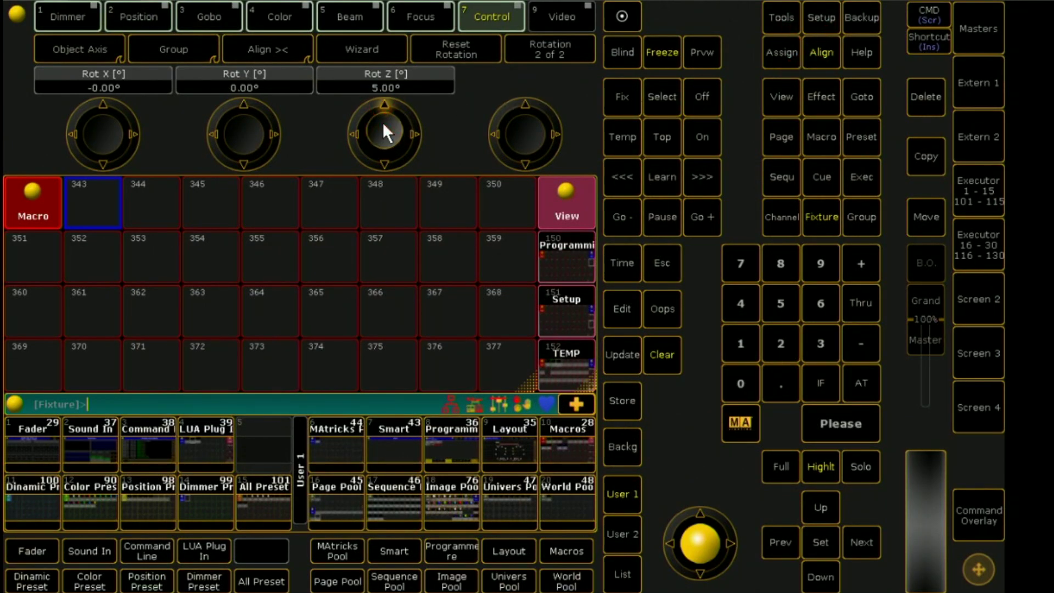
scroll(384, 127, "up", 2)
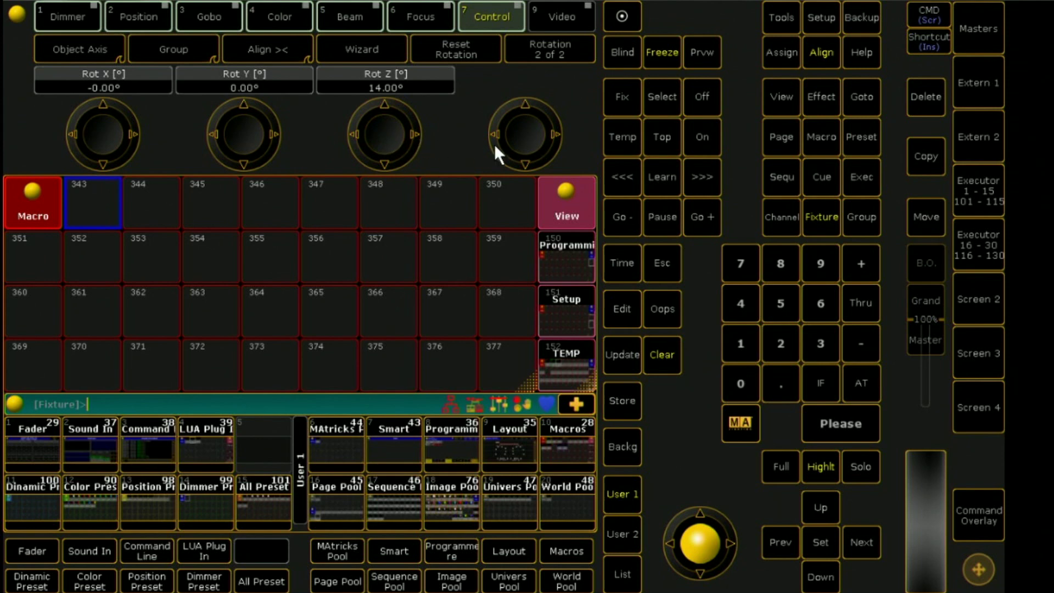
left_click(974, 301)
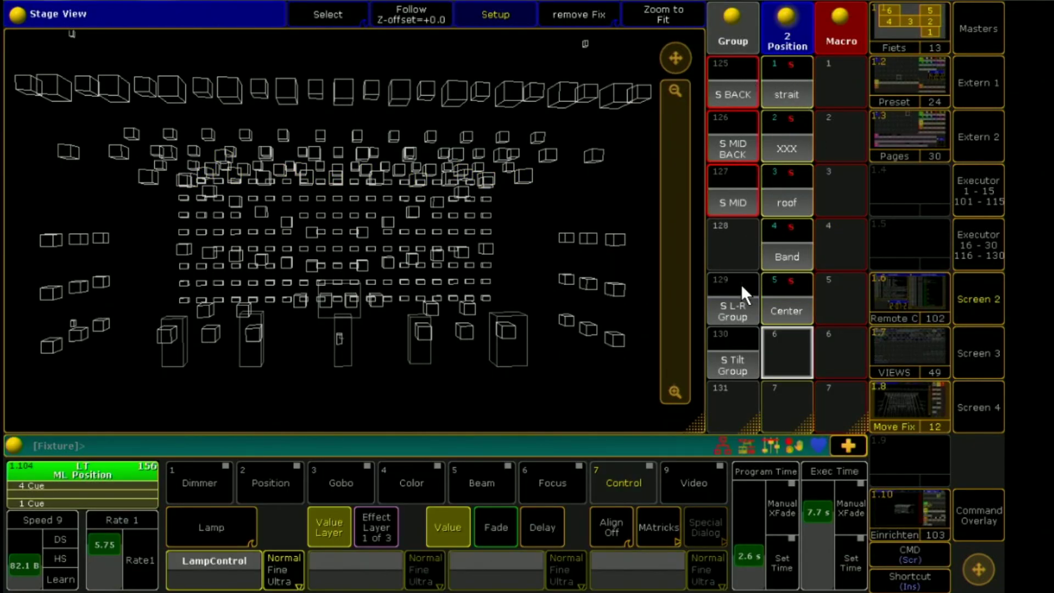
Step: Spread the S Tilt Group's Y positions symmetrically with Align ><, then clear the selection
left_click(727, 371)
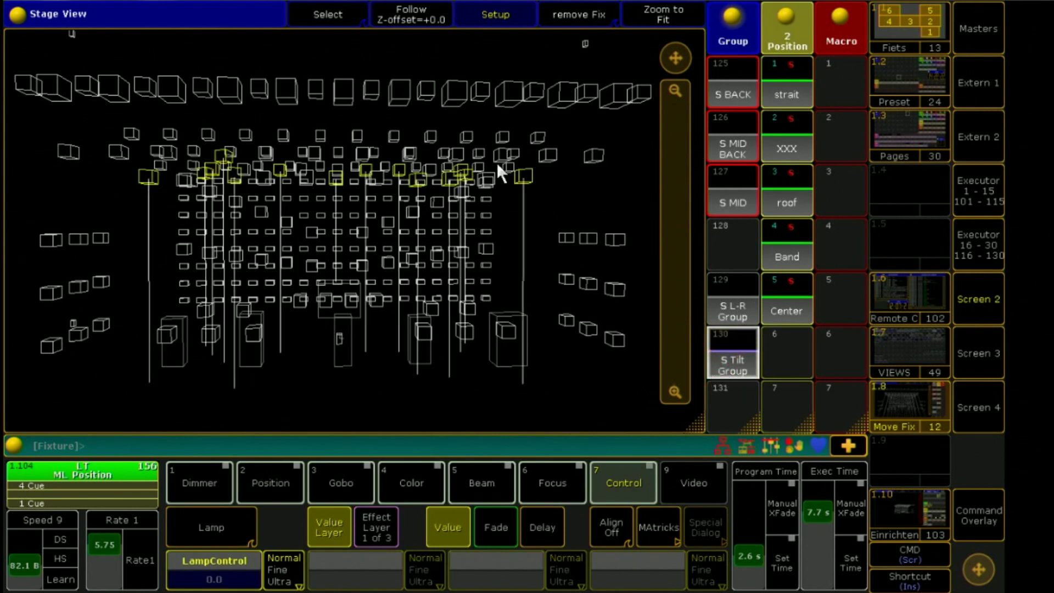
left_click(492, 27)
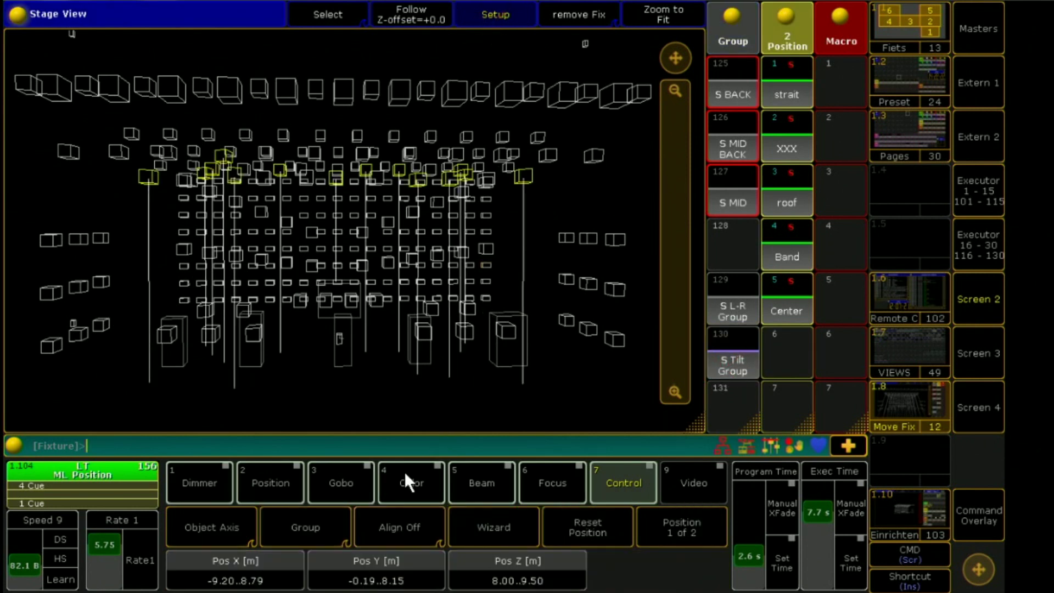
left_click(387, 516)
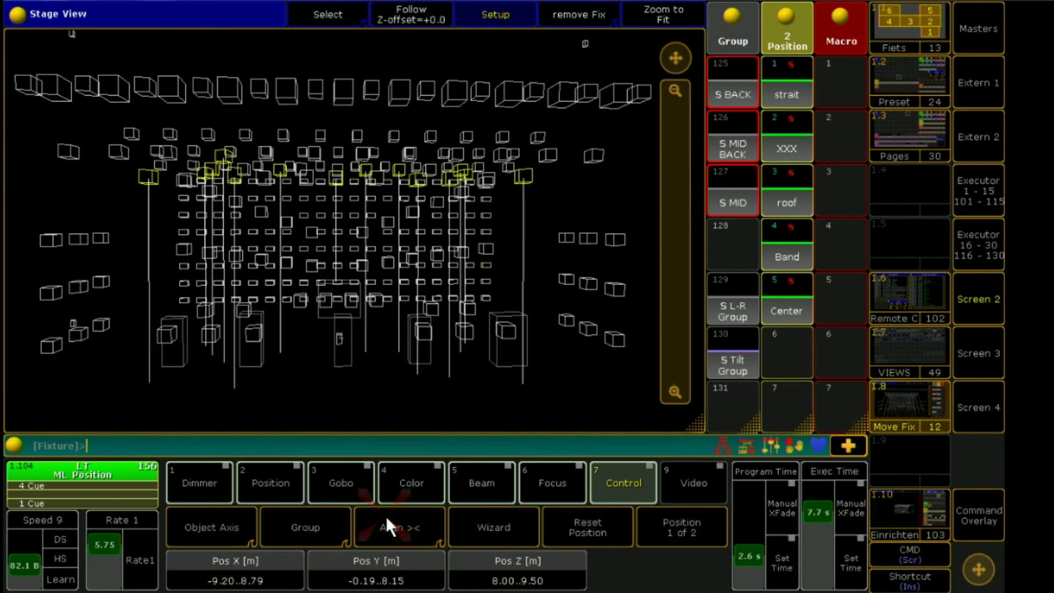
left_click(974, 318)
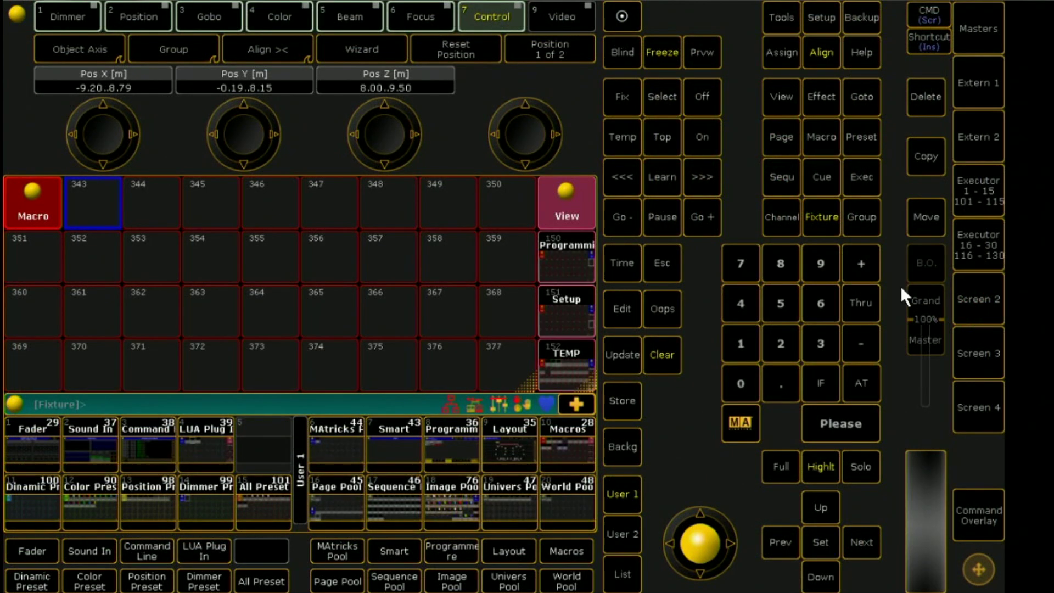
scroll(245, 114, "down", 1)
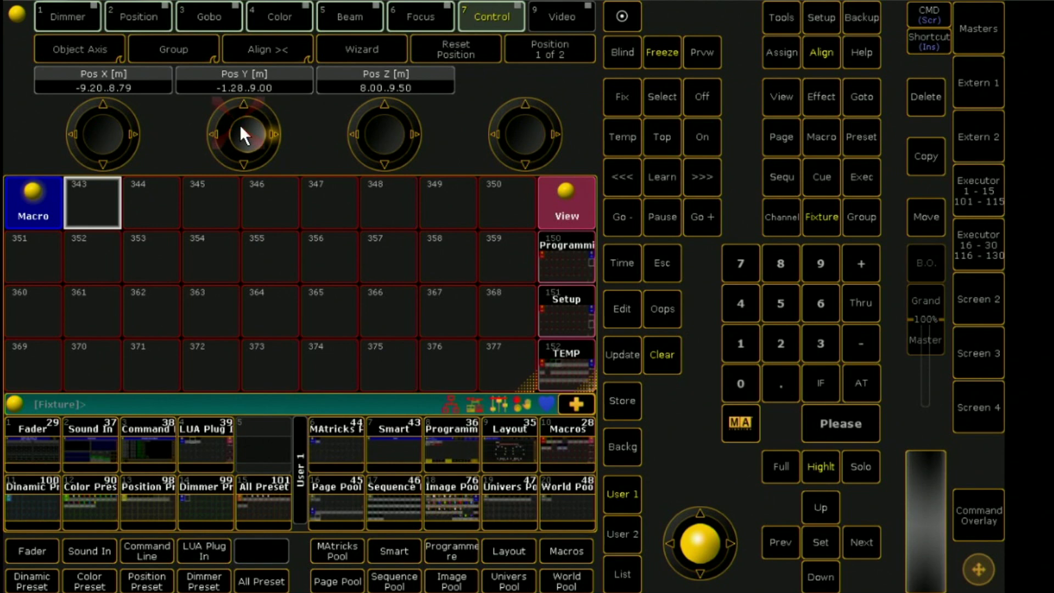
left_click(243, 112)
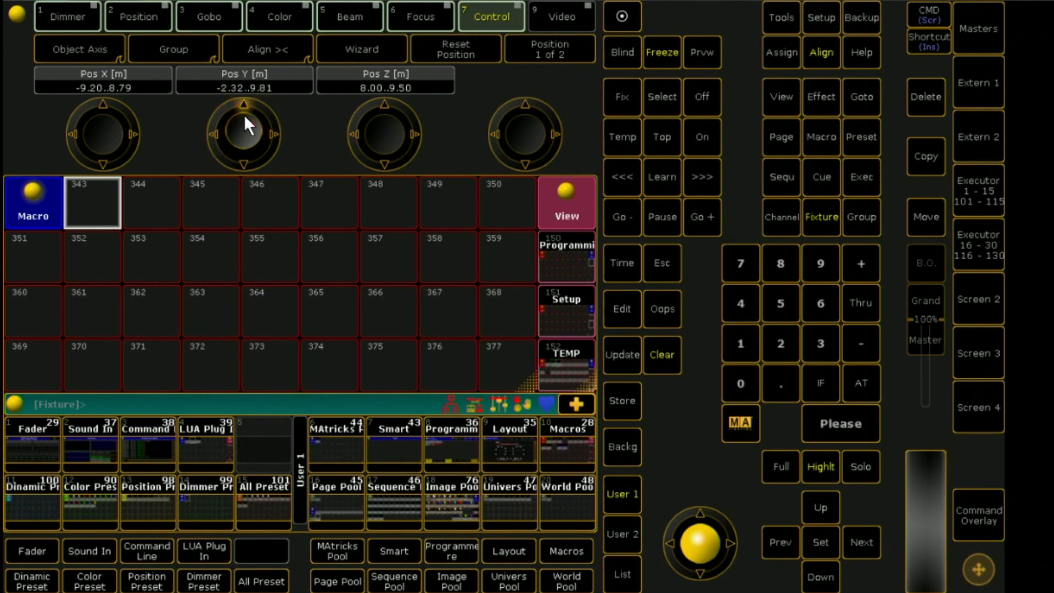
left_click_drag(244, 114, 244, 117)
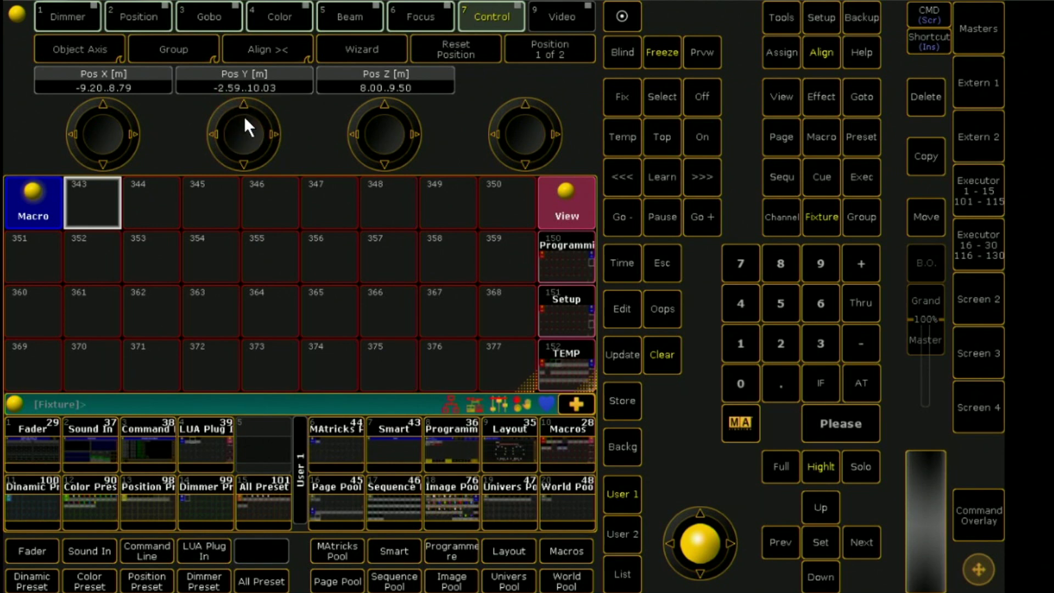
left_click(972, 300)
left_click(973, 519)
left_click(614, 502)
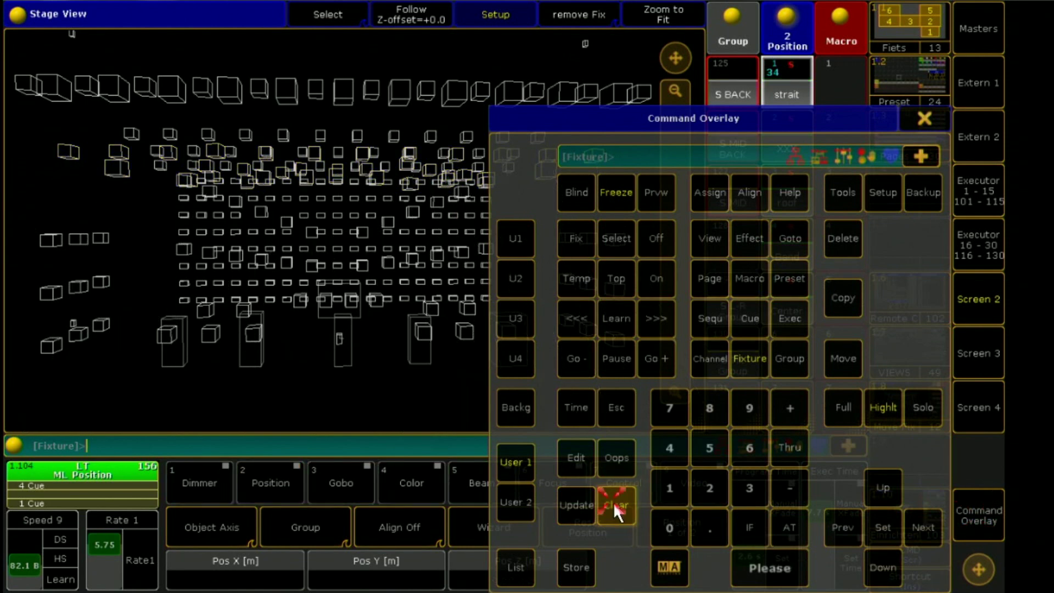
Step: Close the command keypad, switch to the Einrichten stage view, then reopen the keypad
left_click(924, 118)
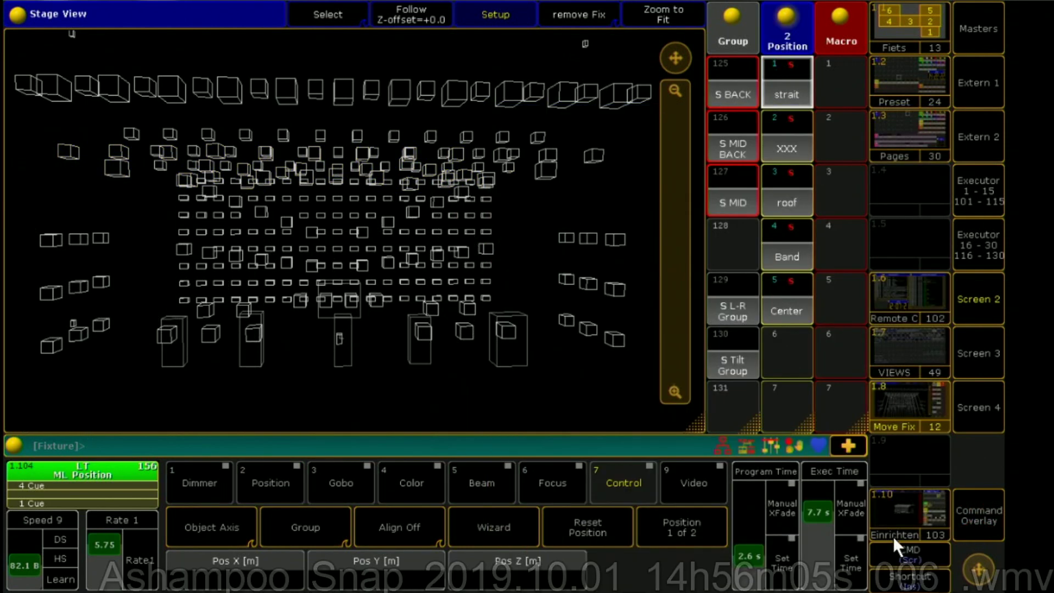
left_click(895, 518)
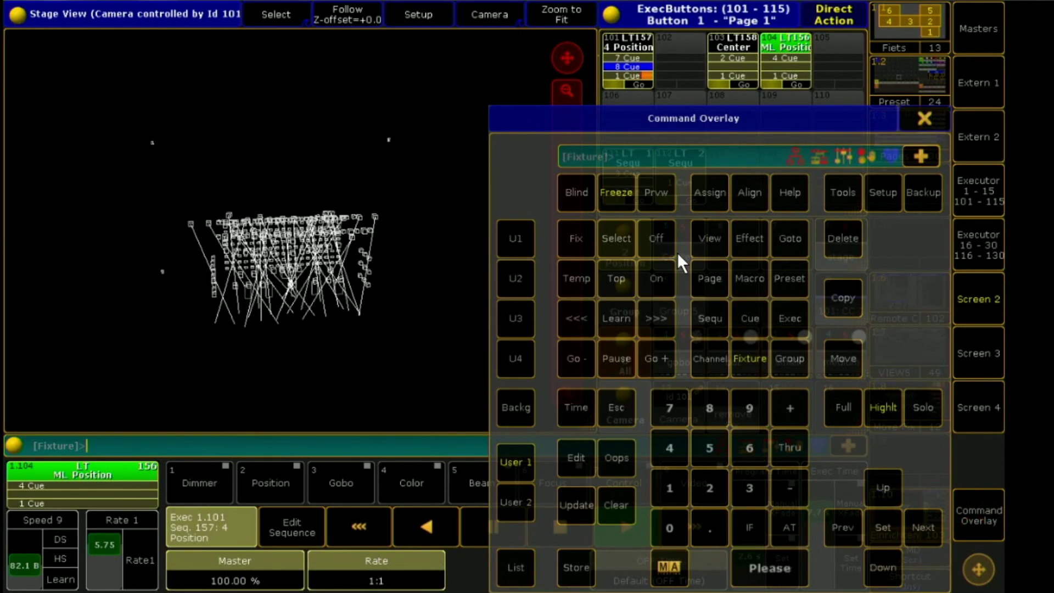
left_click(915, 116)
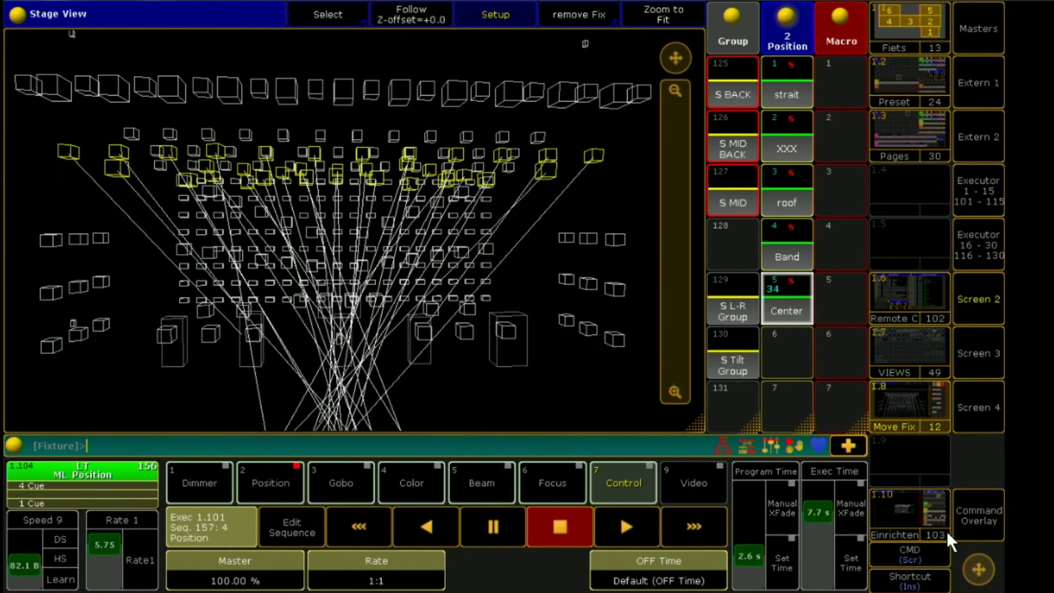
left_click(968, 515)
Step: Copy the Center position preset into empty preset slot 7
left_click(854, 315)
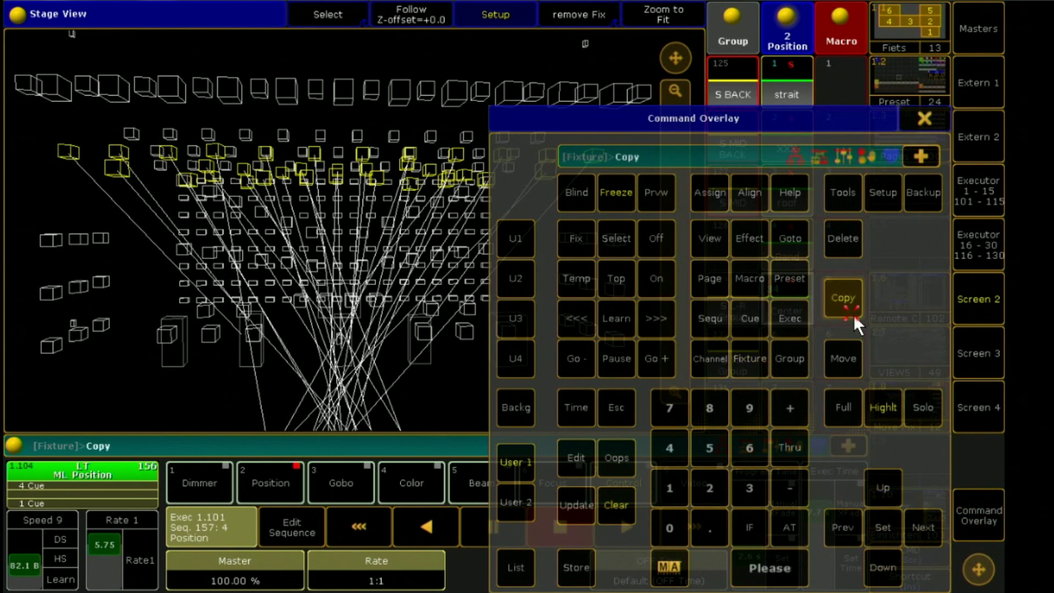
left_click(936, 117)
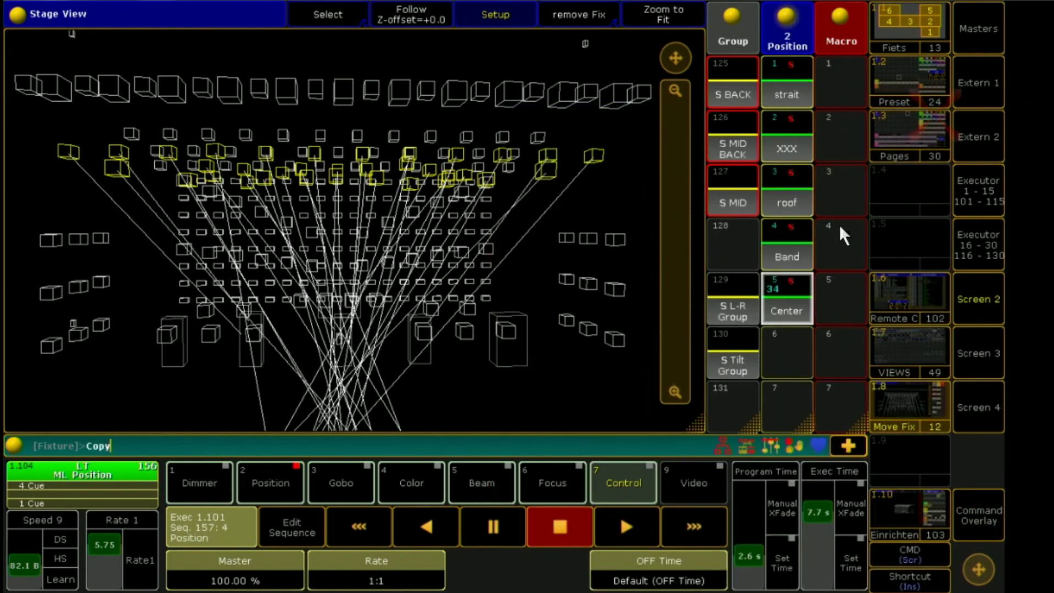
left_click(803, 293)
left_click(794, 391)
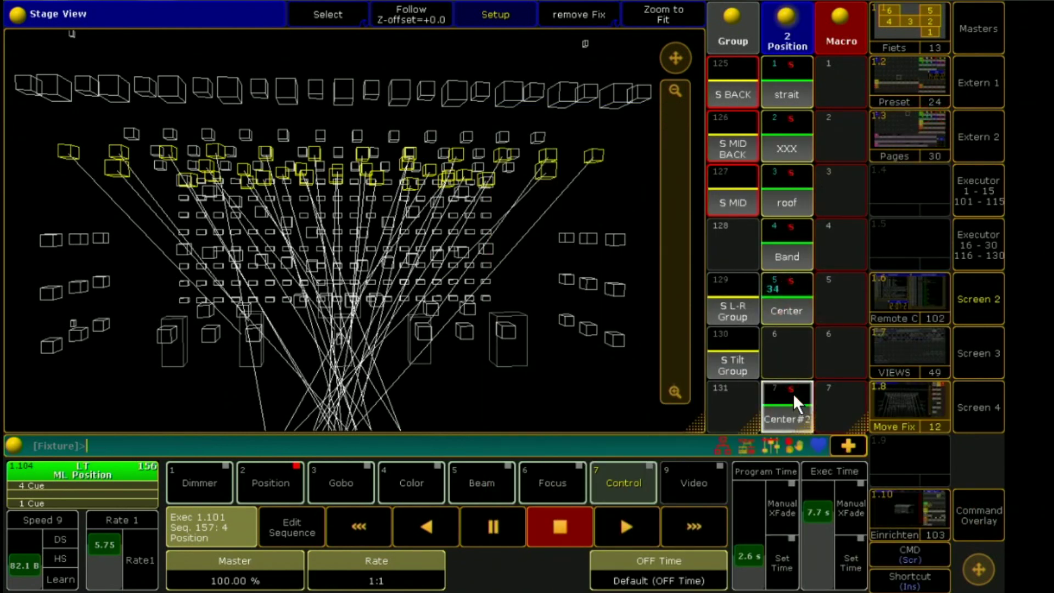
left_click(783, 399)
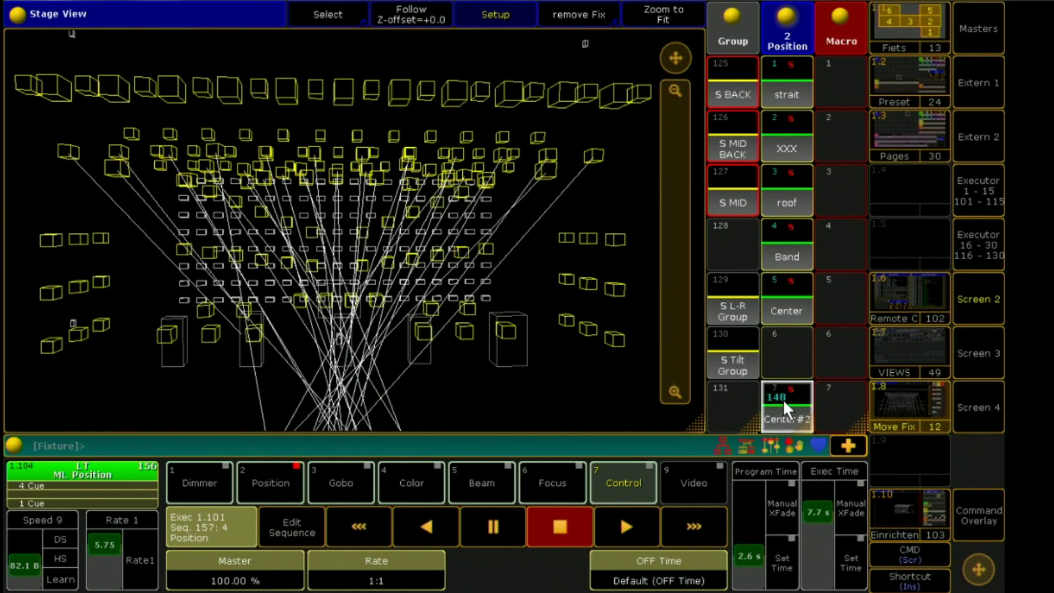
Step: Label position preset 7 as 'Center new'
left_click(979, 513)
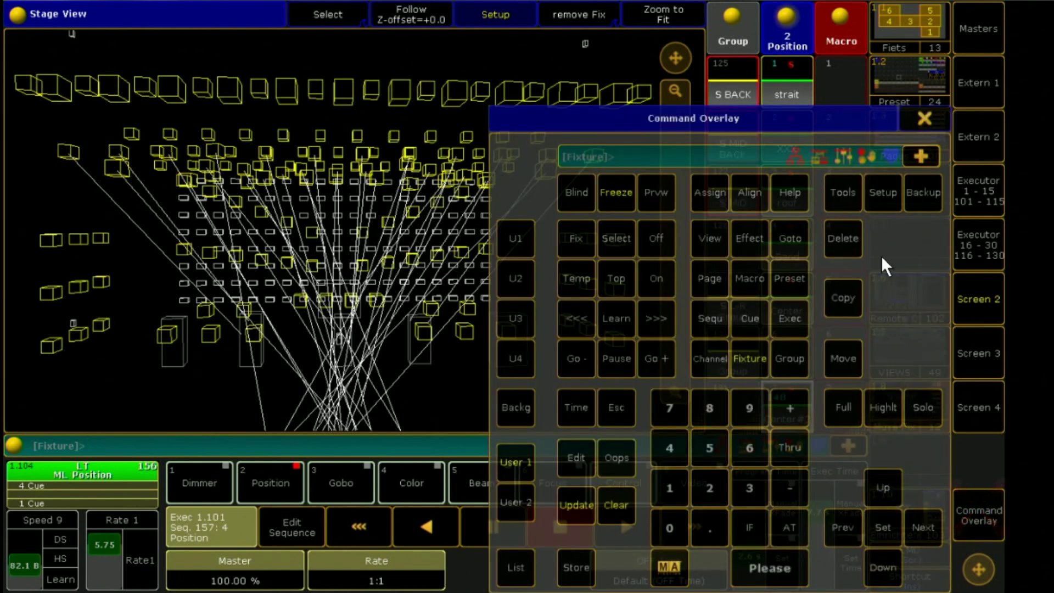
left_click(719, 194)
left_click(716, 192)
left_click(933, 119)
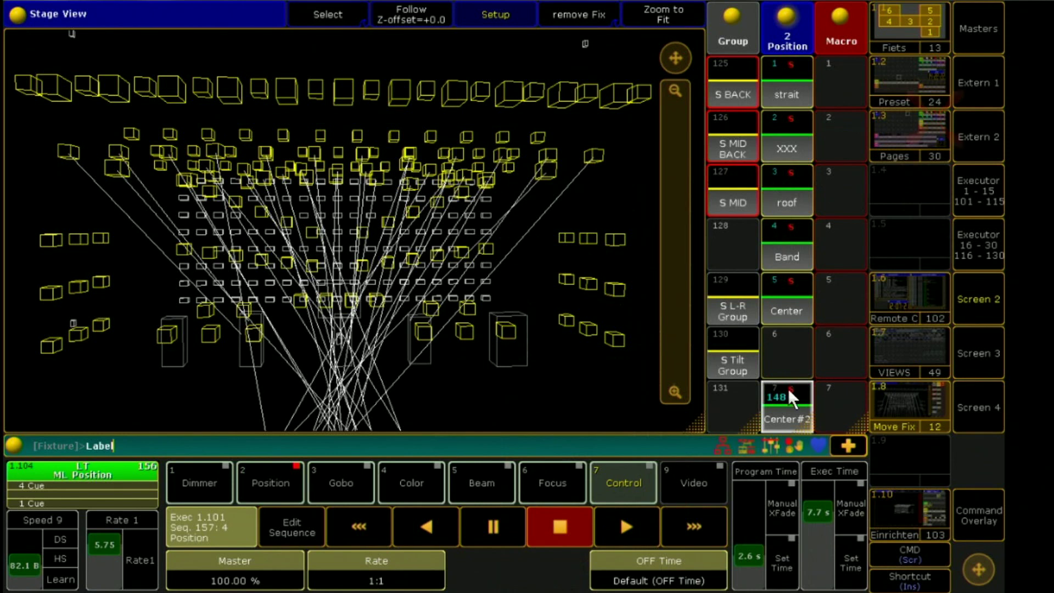
left_click(788, 400)
type("C")
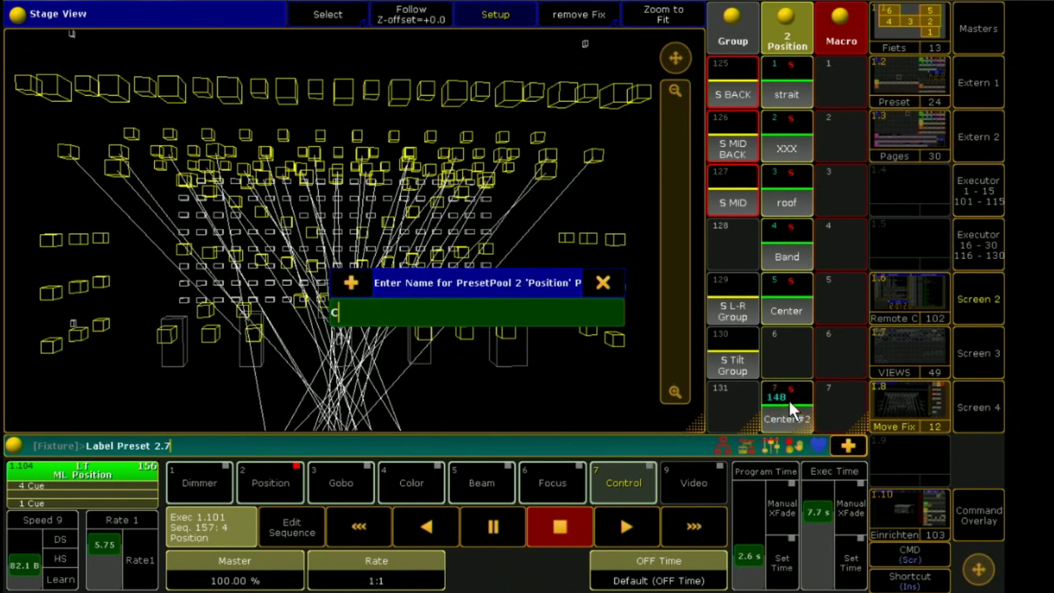
type("enter new")
key("Return")
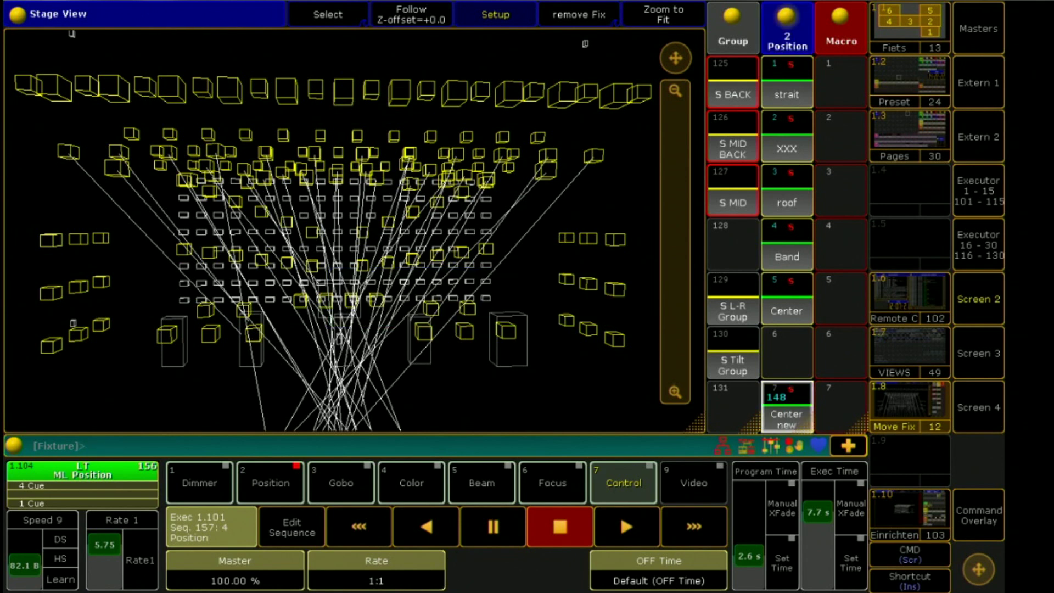
Step: In MA 3D, enable the target-aiming tool and expand the 3D Objects list
mouse_move(376, 582)
left_click(377, 510)
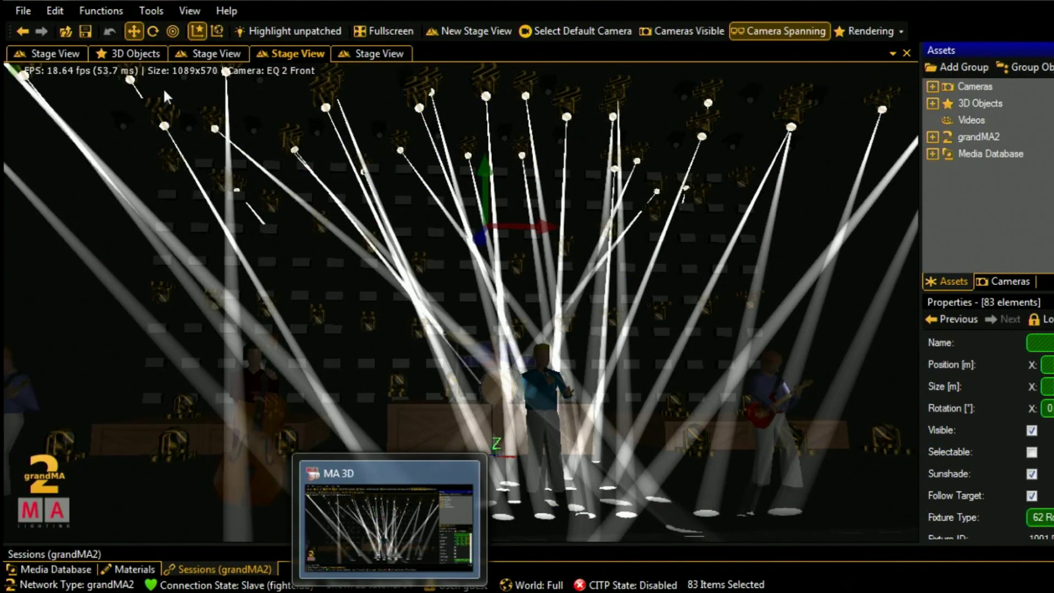
left_click(174, 32)
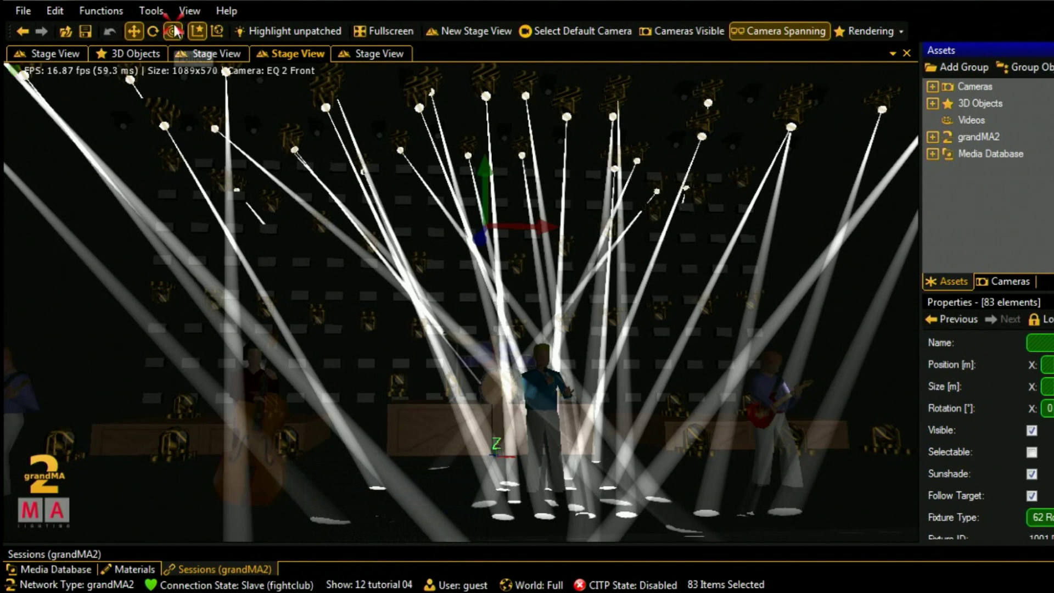
left_click(933, 104)
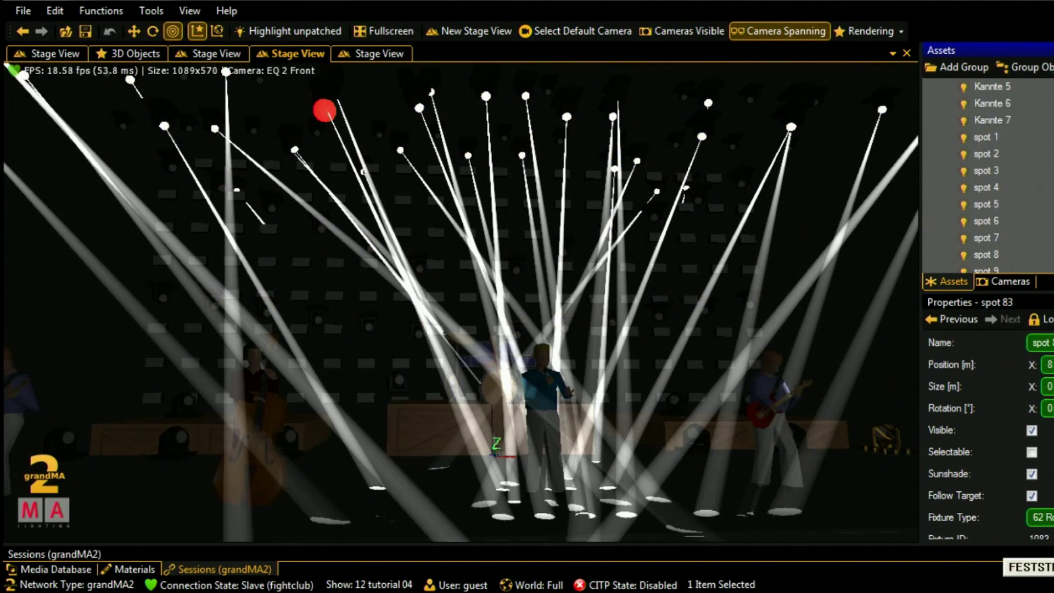
Step: Select spots 1 through 83 to aim them at the target, then return to grandMA2 onPC
left_click(994, 138)
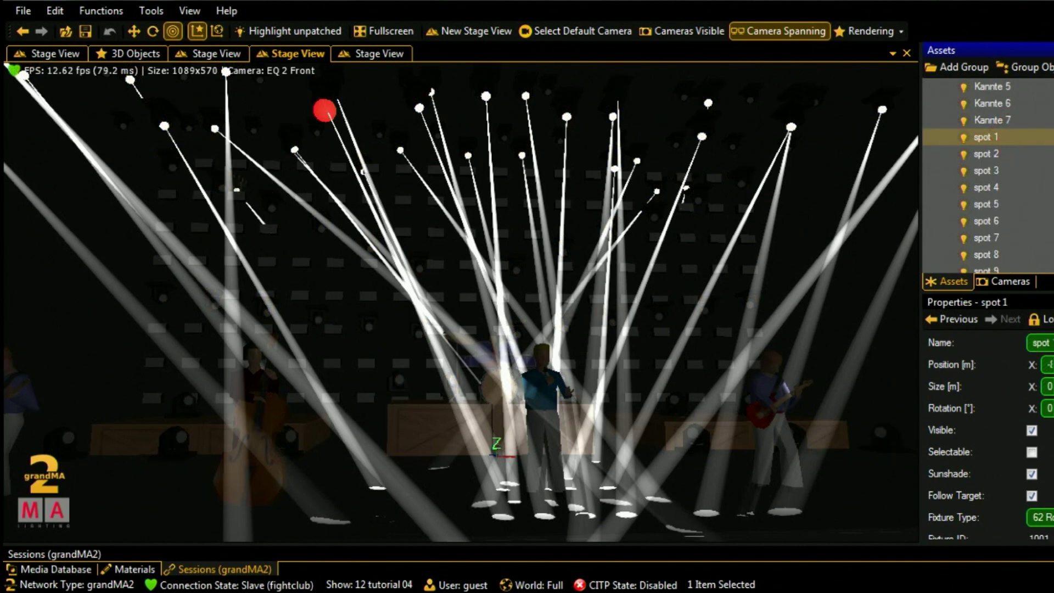
scroll(1033, 146, "down", 20)
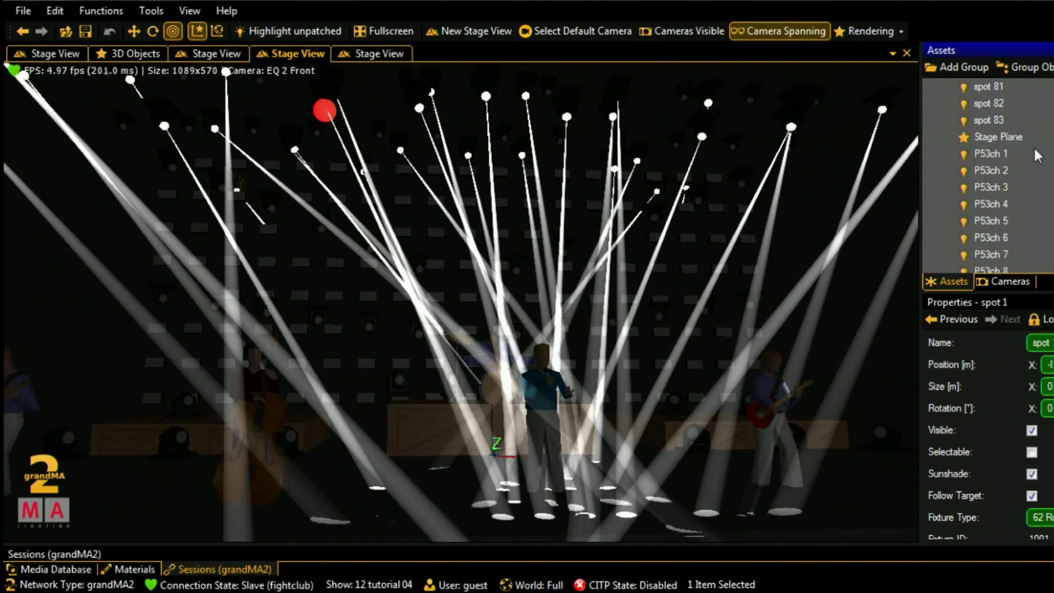
left_click(981, 120, "shift")
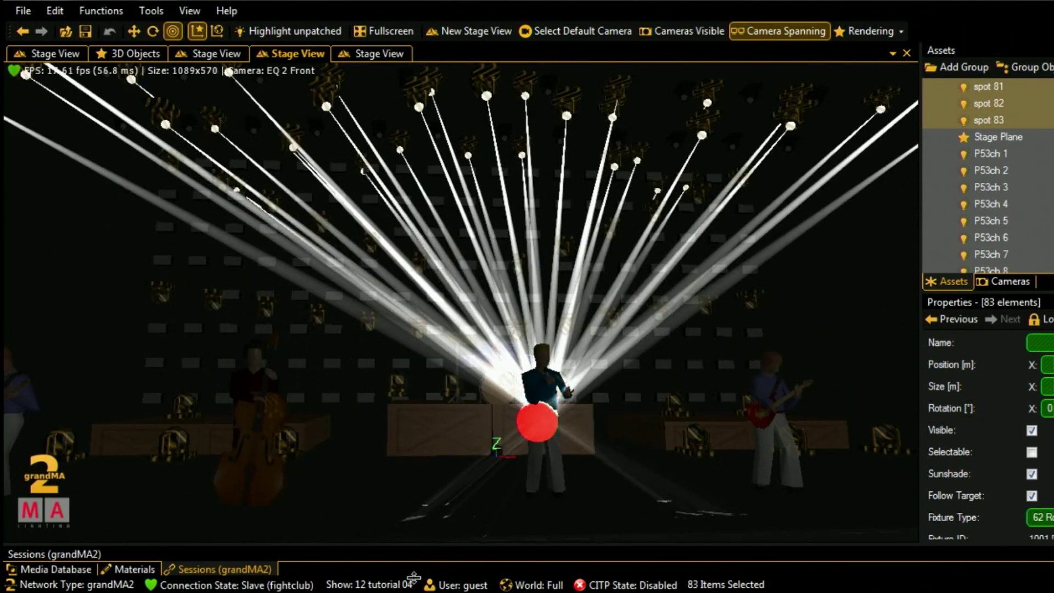
mouse_move(352, 588)
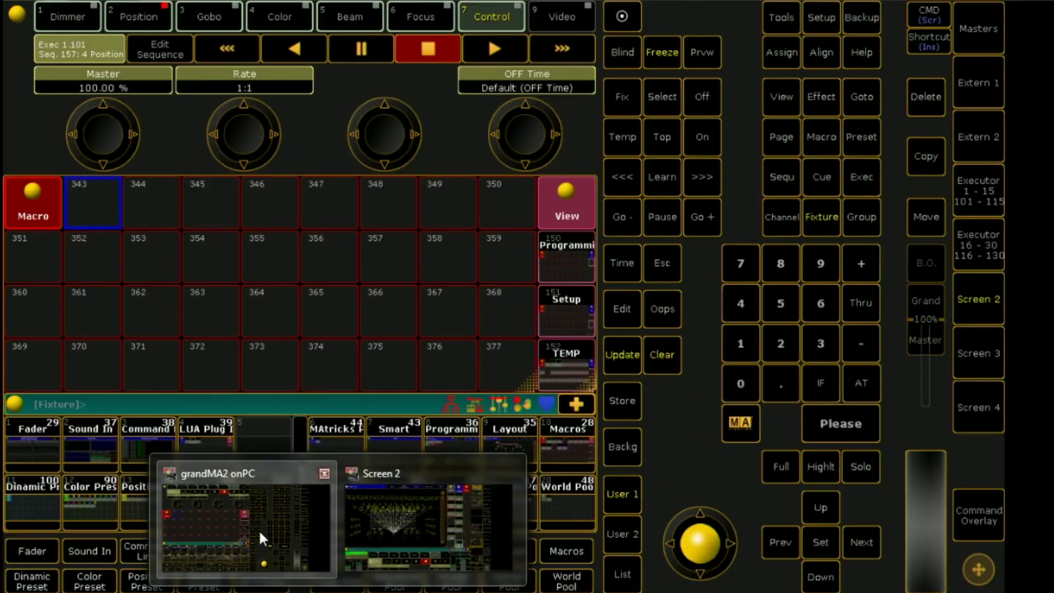
left_click(258, 529)
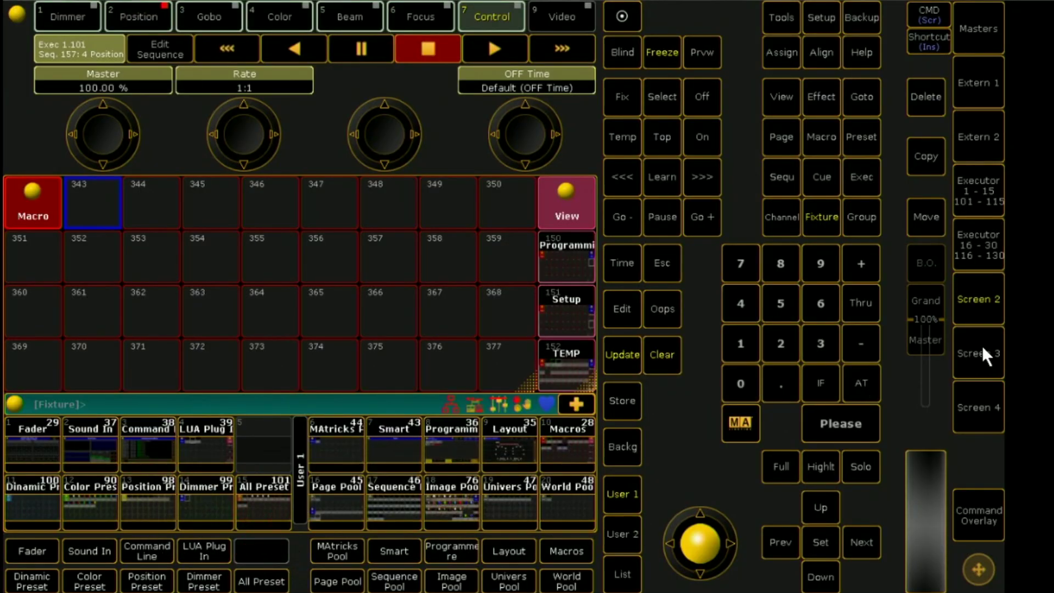
Step: Update position preset 2.7 'Center new' with the current pan/tilt values on Screen 2
left_click(988, 308)
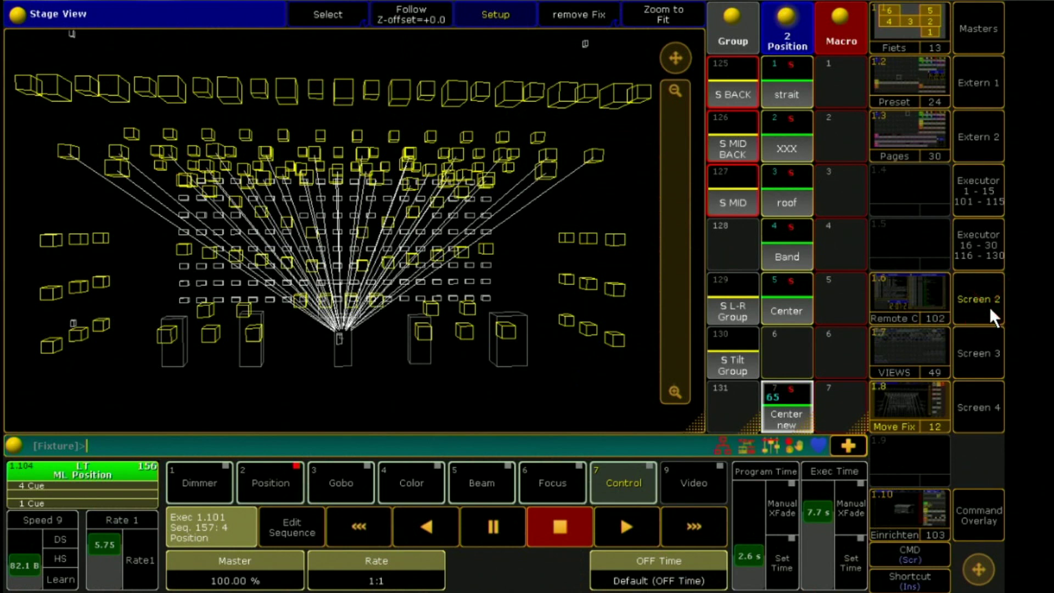
left_click(273, 487)
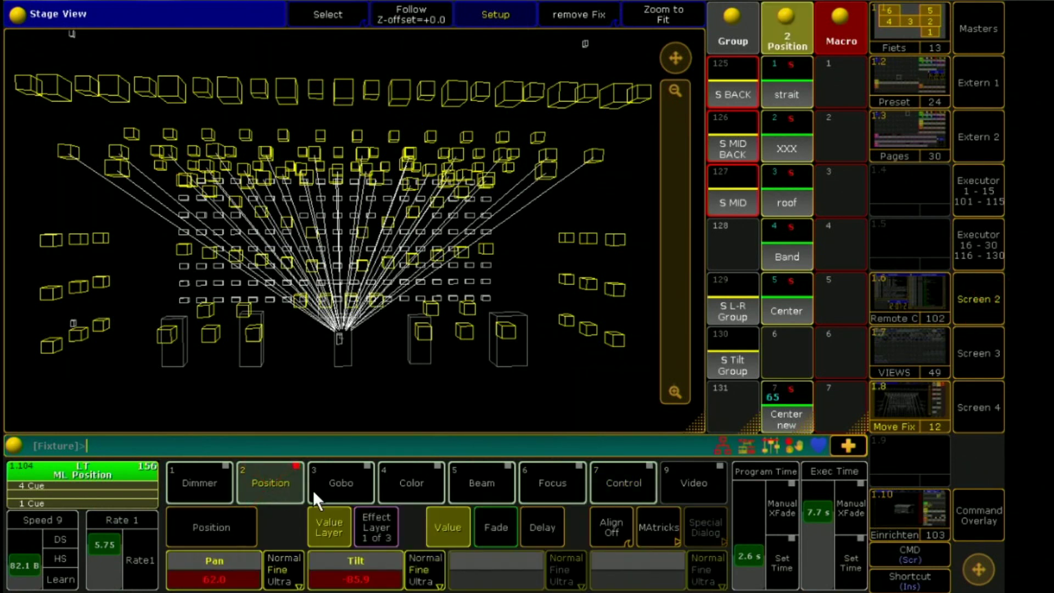
left_click(963, 520)
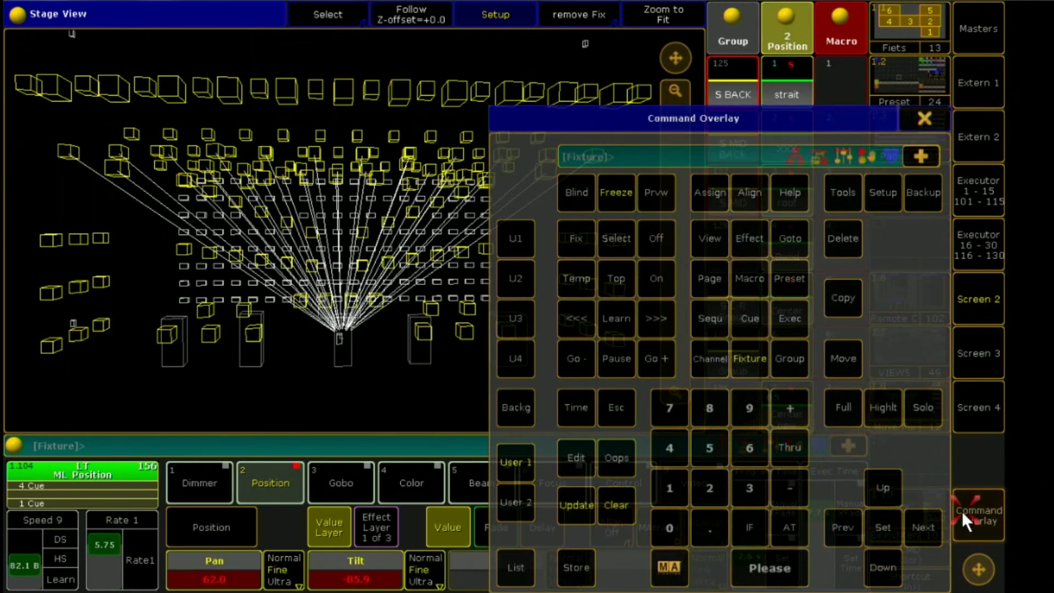
left_click(581, 503)
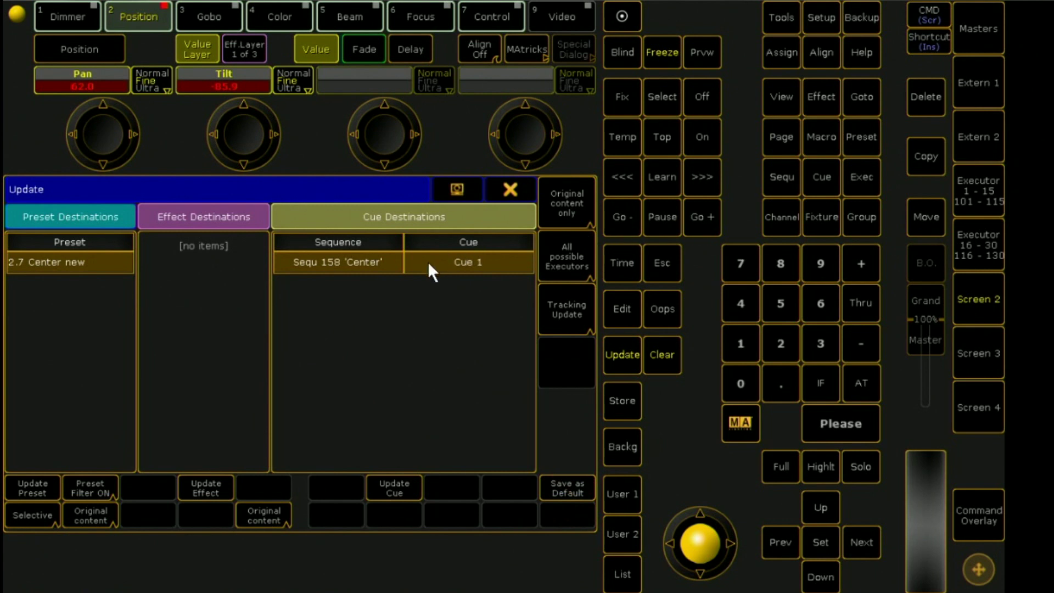
left_click(104, 261)
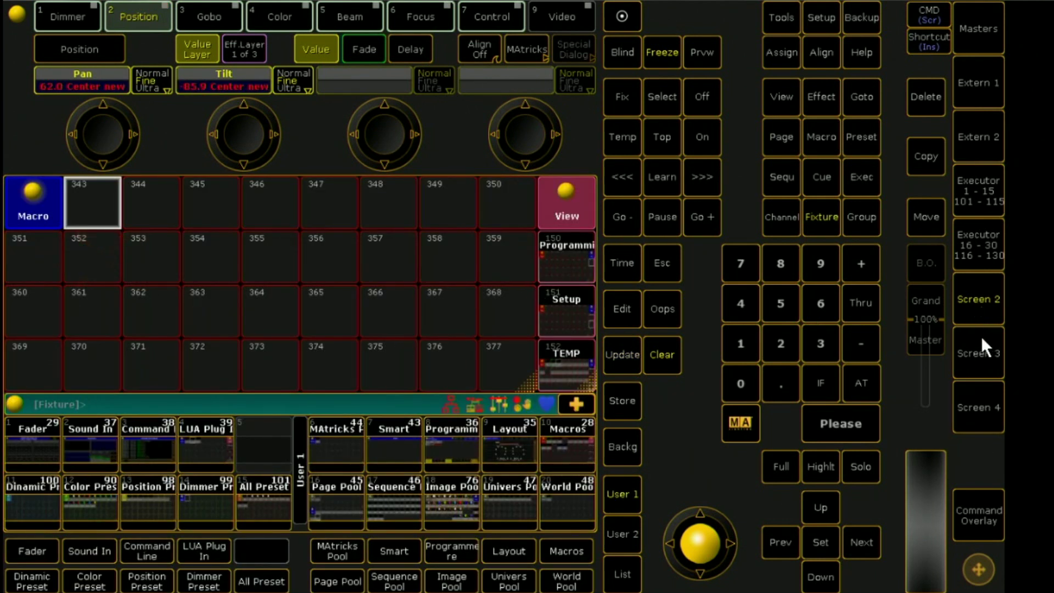
Step: Switch between the original Center and the Center new presets to compare beam positions
left_click(973, 298)
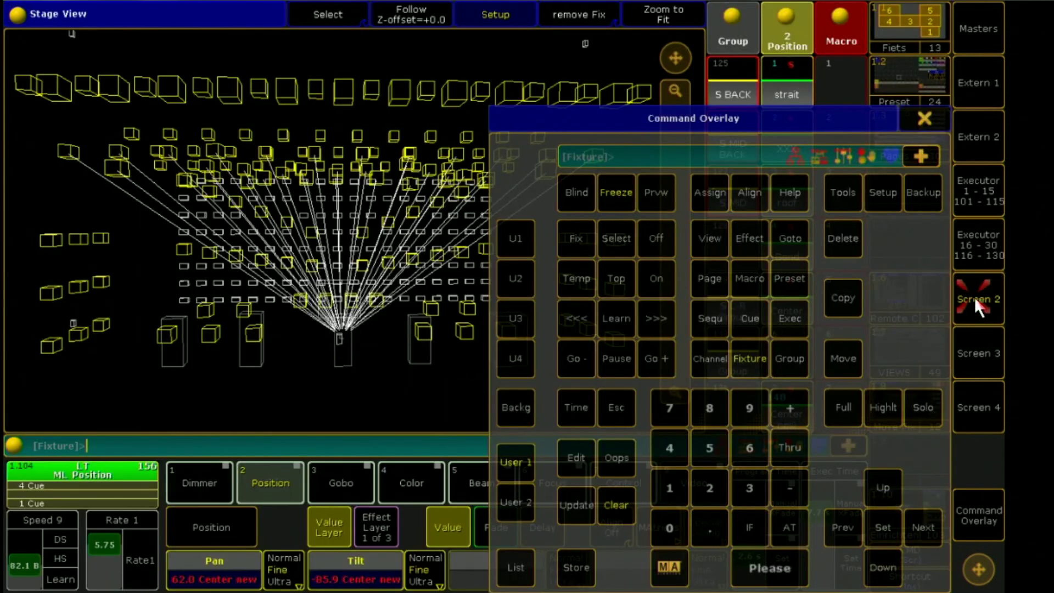
left_click(933, 119)
left_click(784, 318)
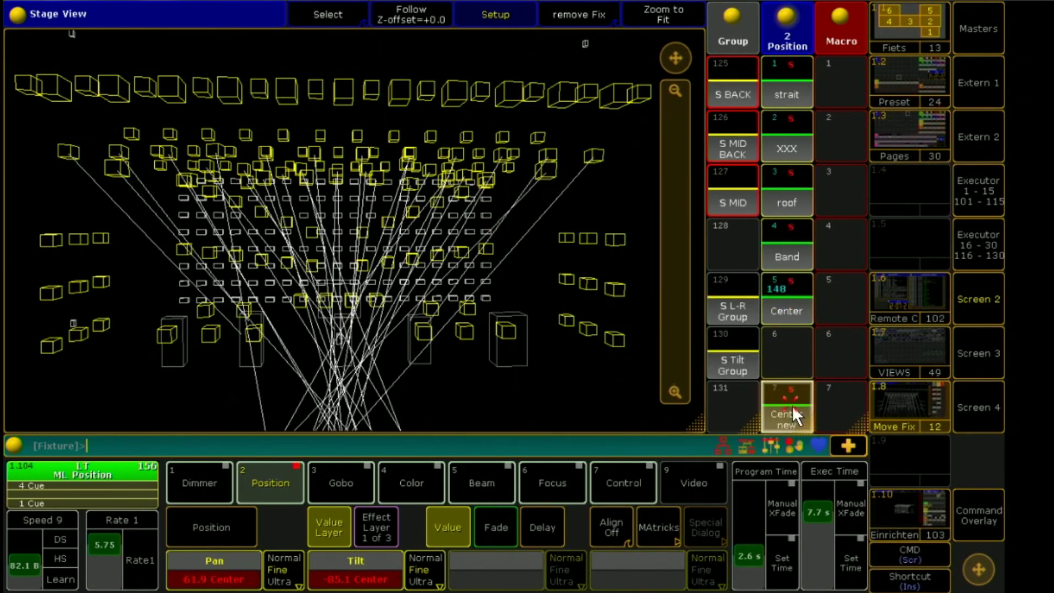
left_click(799, 324)
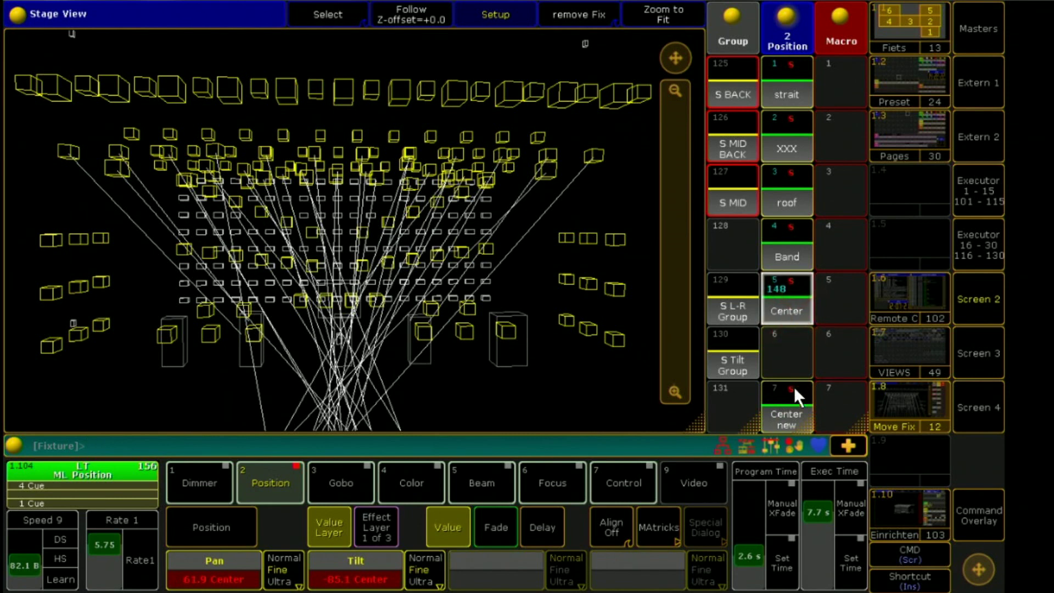
left_click(792, 400)
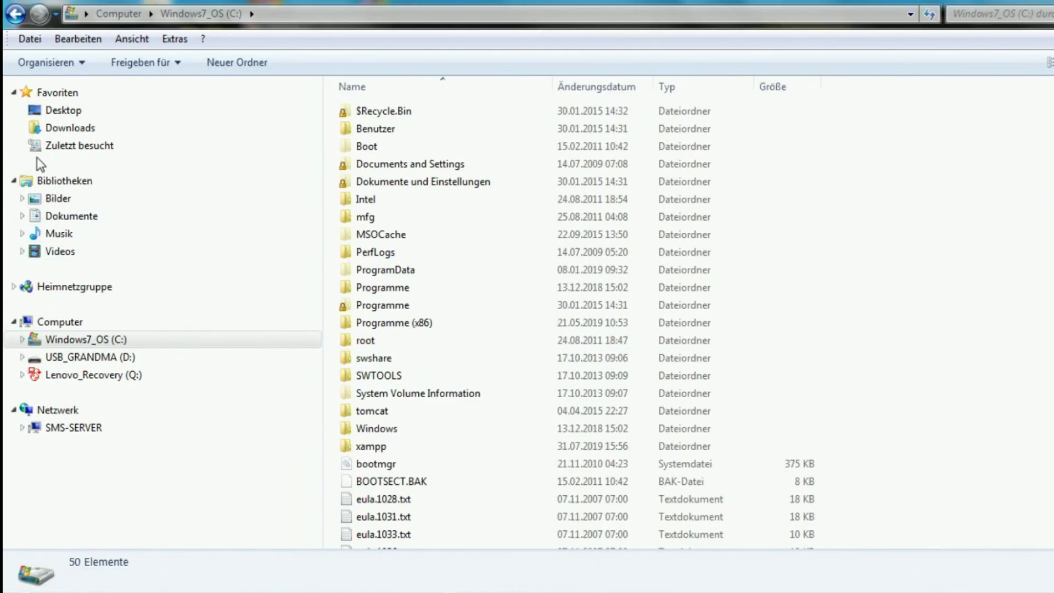
Step: Copy EXPORT 4 OFFSETER.xml from the Downloads offseter_2-4 folder
left_click(53, 132)
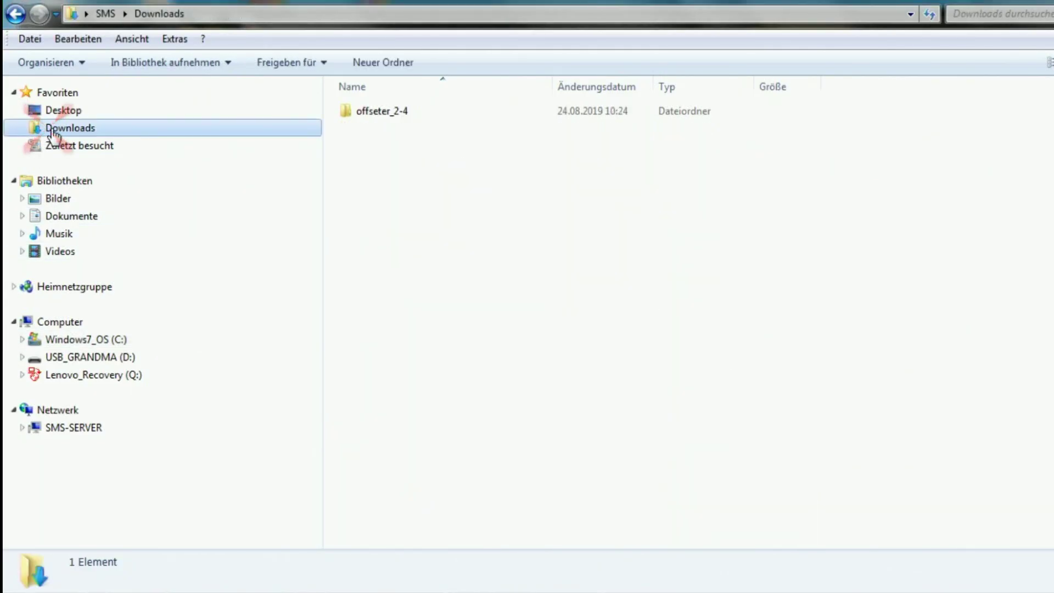
left_click(388, 112)
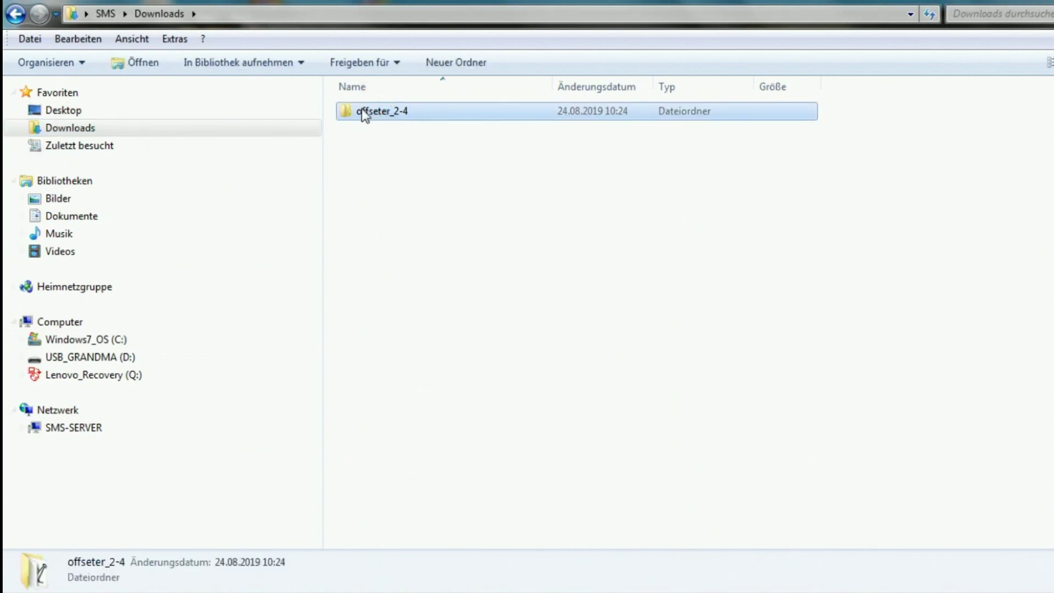
double_click(361, 108)
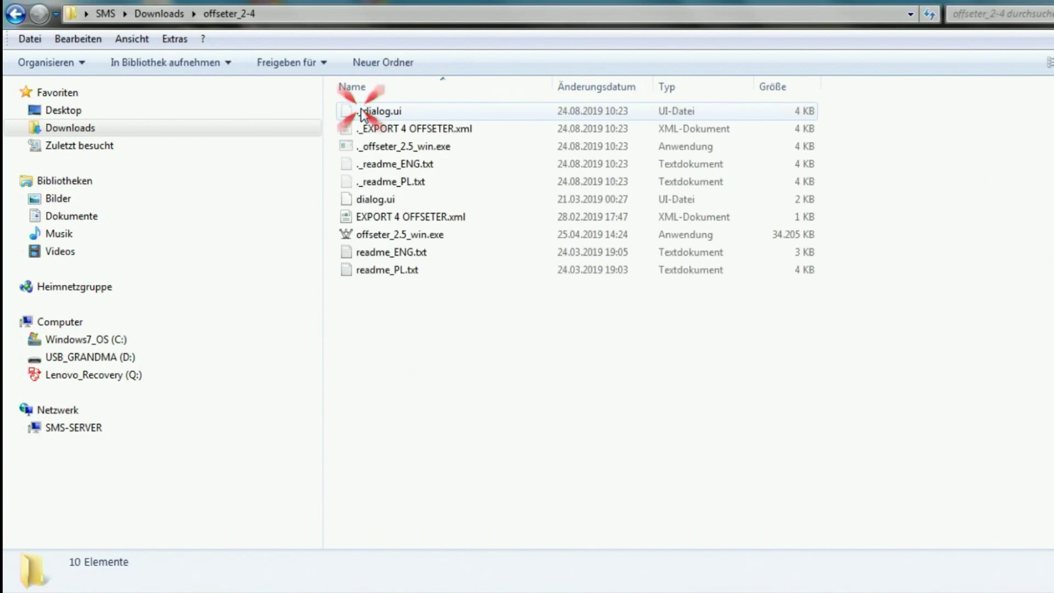
left_click(389, 220)
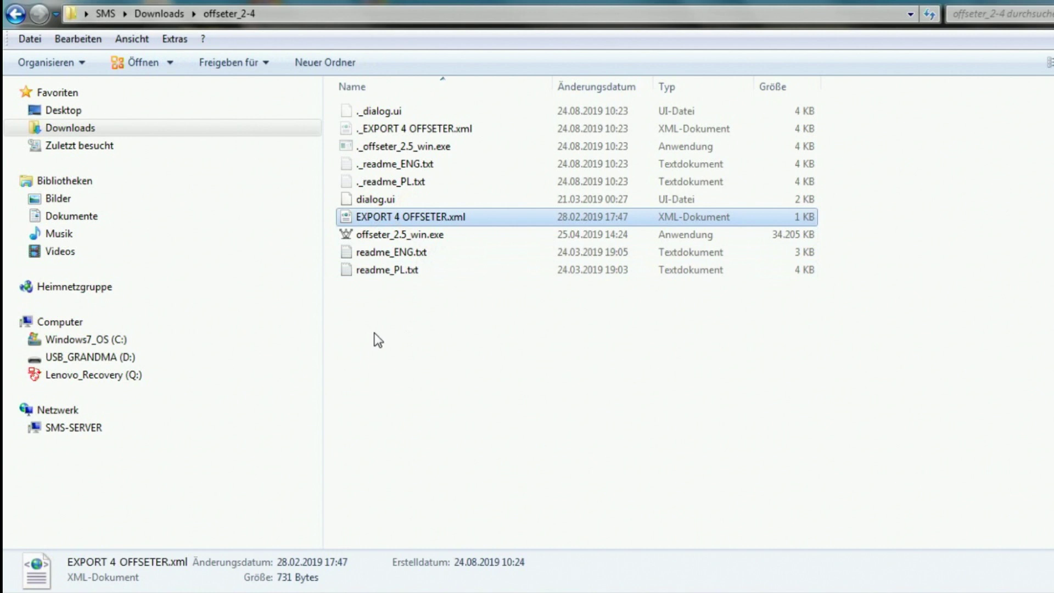
right_click(382, 219)
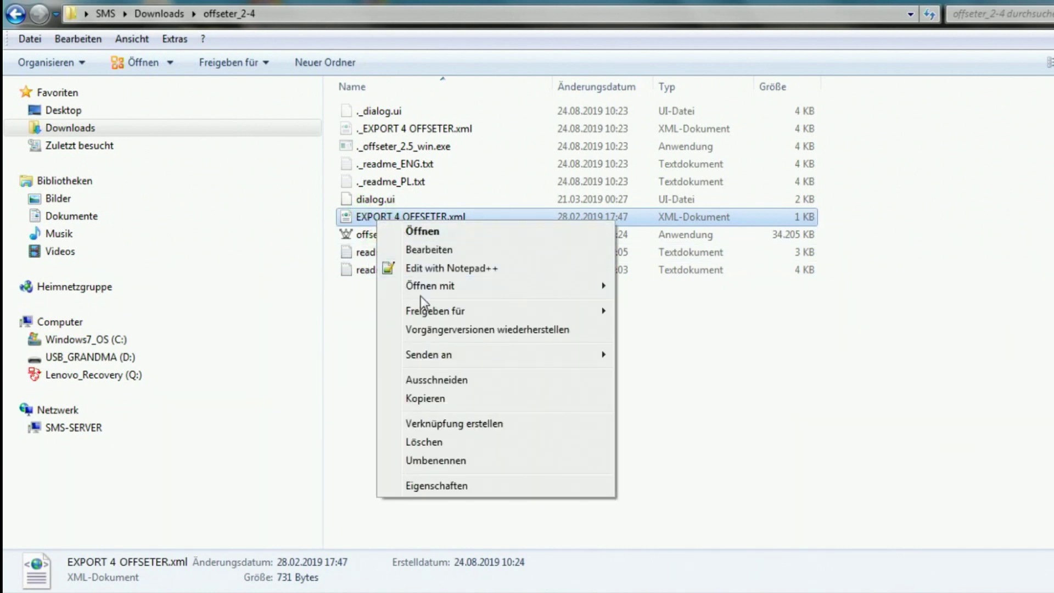
left_click(421, 399)
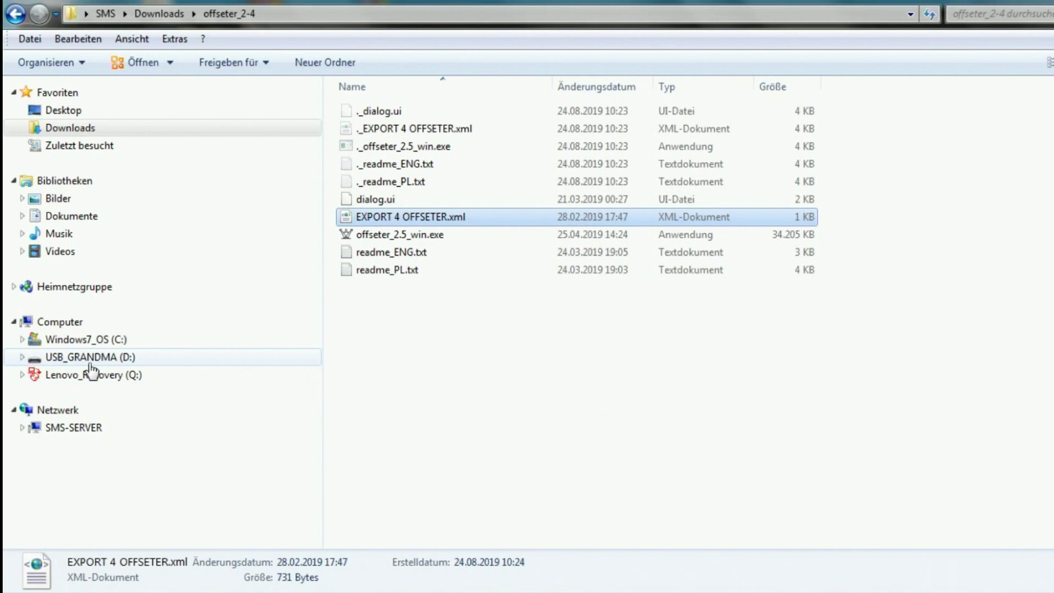
Step: Paste the file into the gma2 macros folder on USB_GRANDMA (D:)
left_click(23, 357)
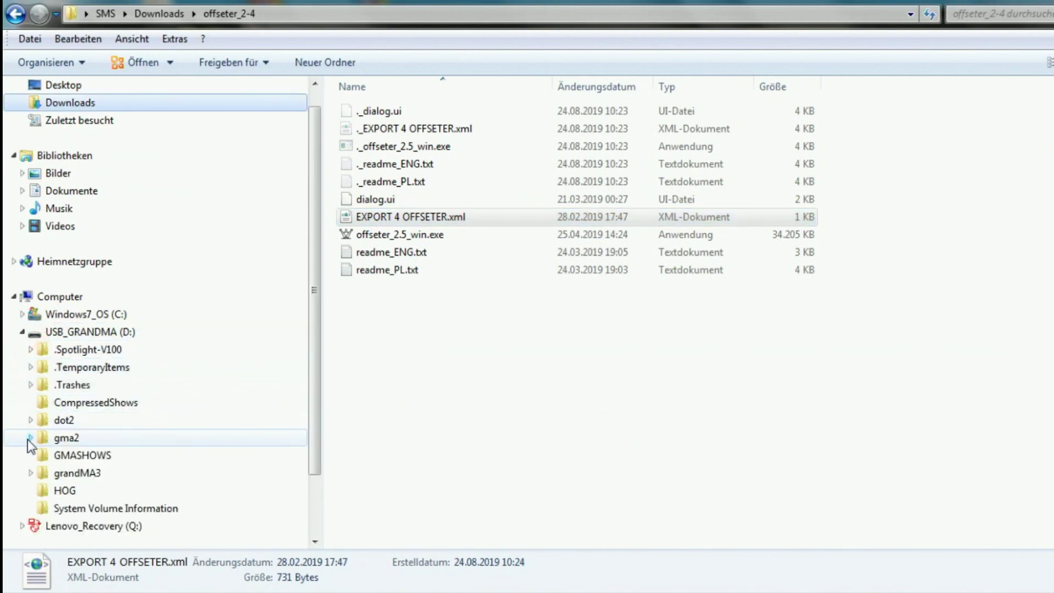
left_click(31, 438)
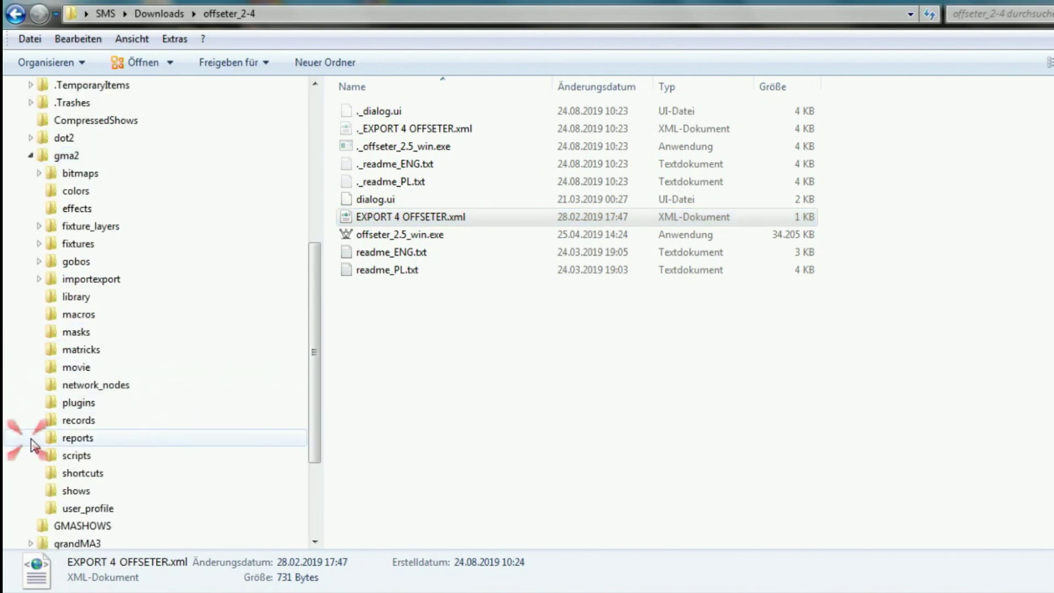
left_click(77, 315)
right_click(75, 318)
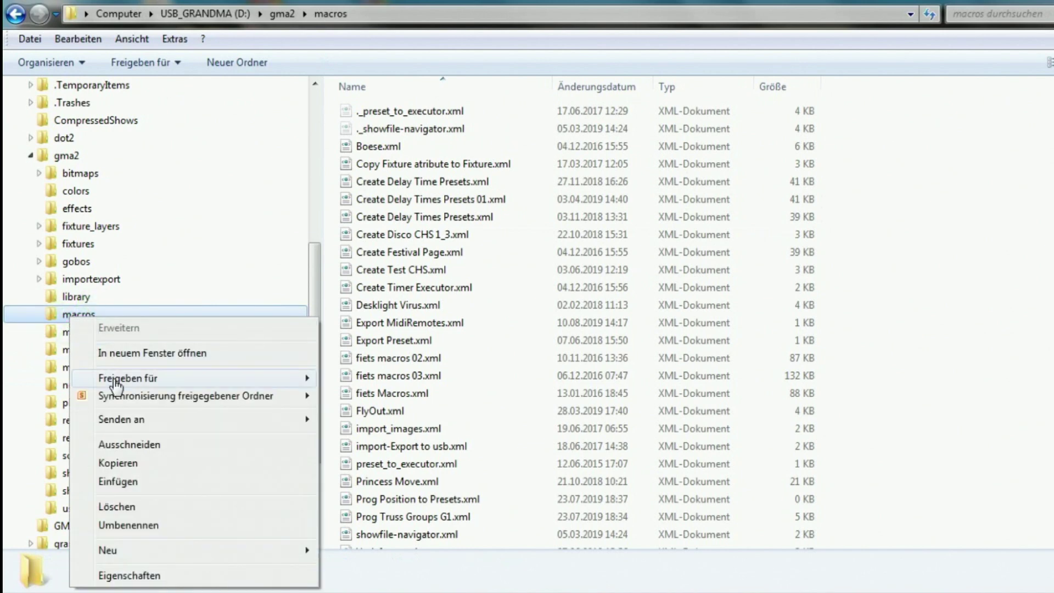
left_click(117, 481)
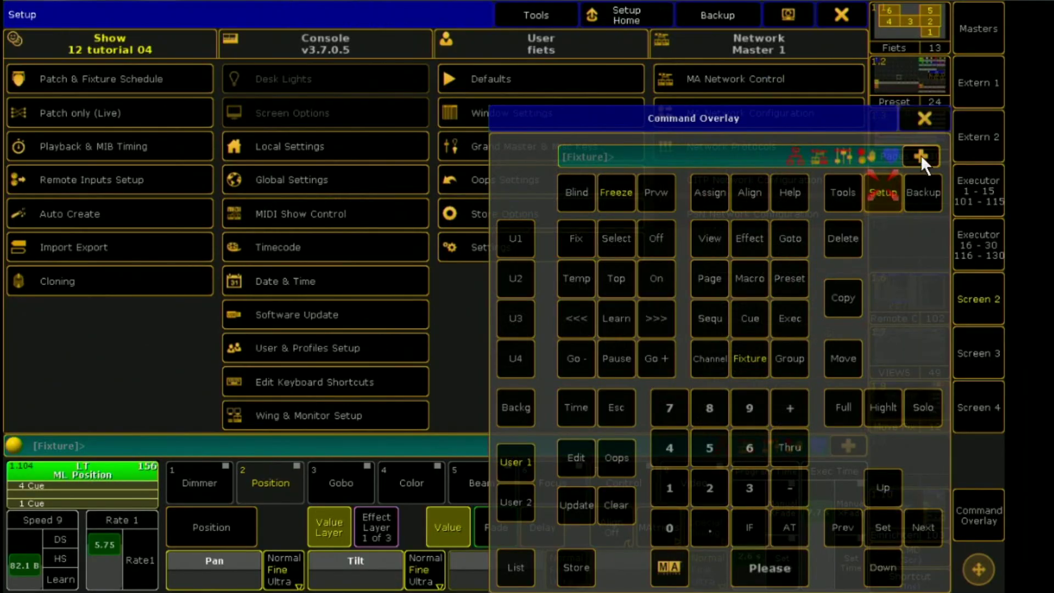
Step: Import the EXPORT 4 OFFSETER macro from the USB_GRANDMA drive via Setup > Import Export
left_click(934, 120)
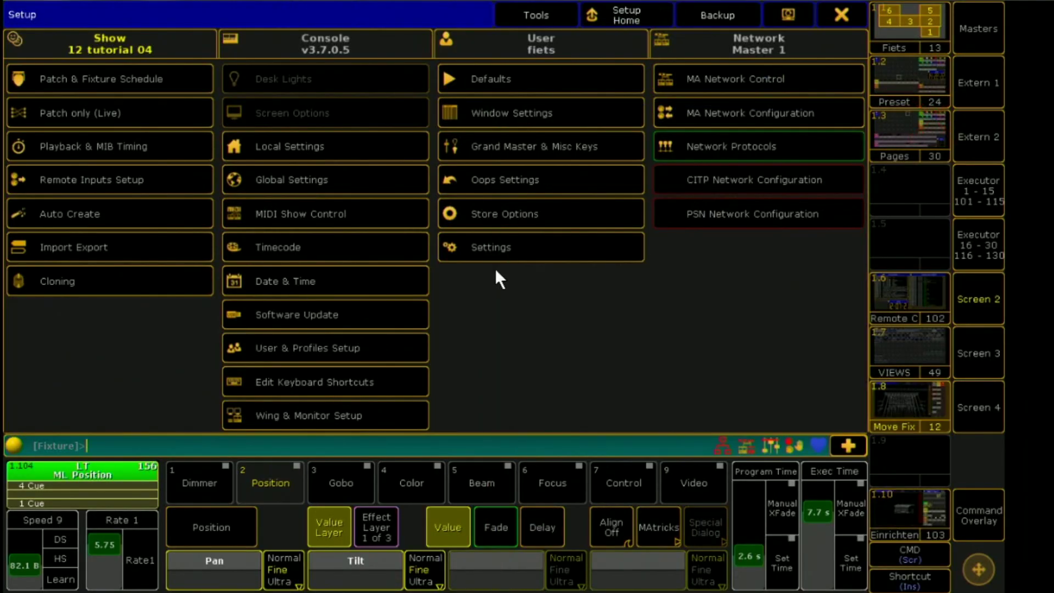
left_click(96, 248)
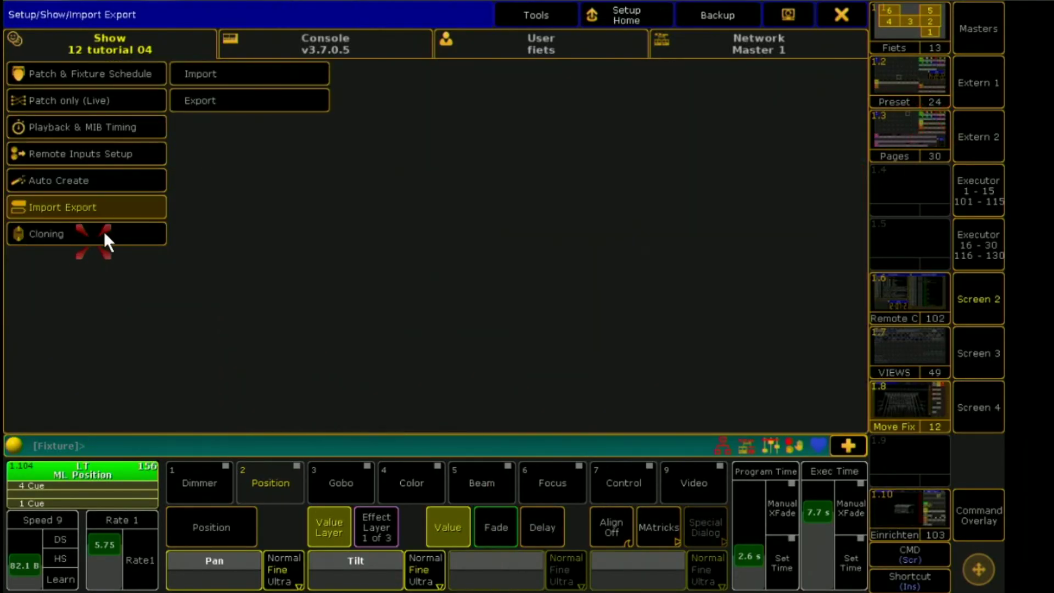
left_click(227, 77)
left_click(403, 73)
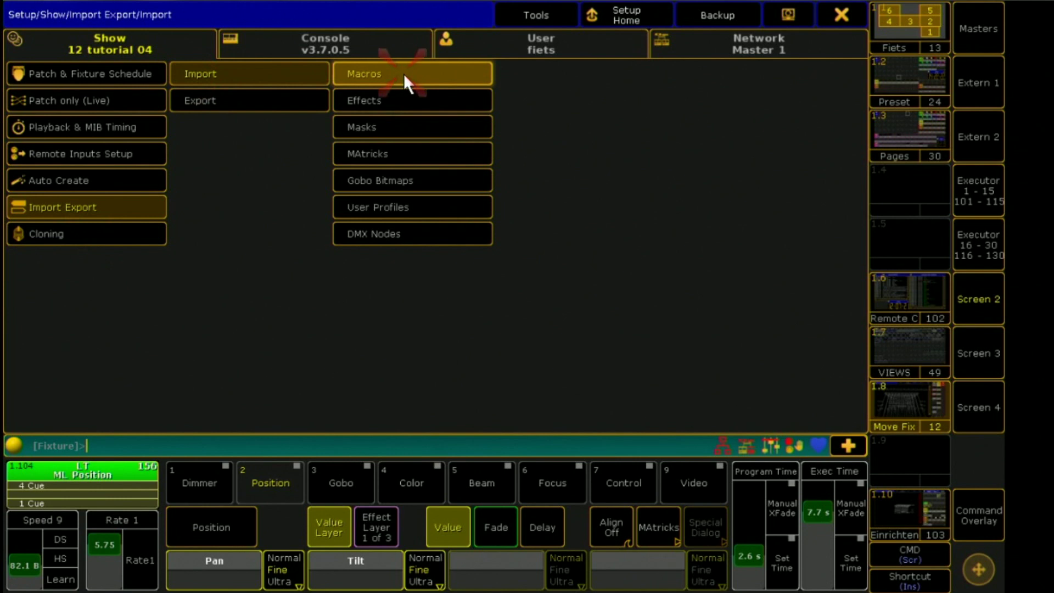
left_click(167, 43)
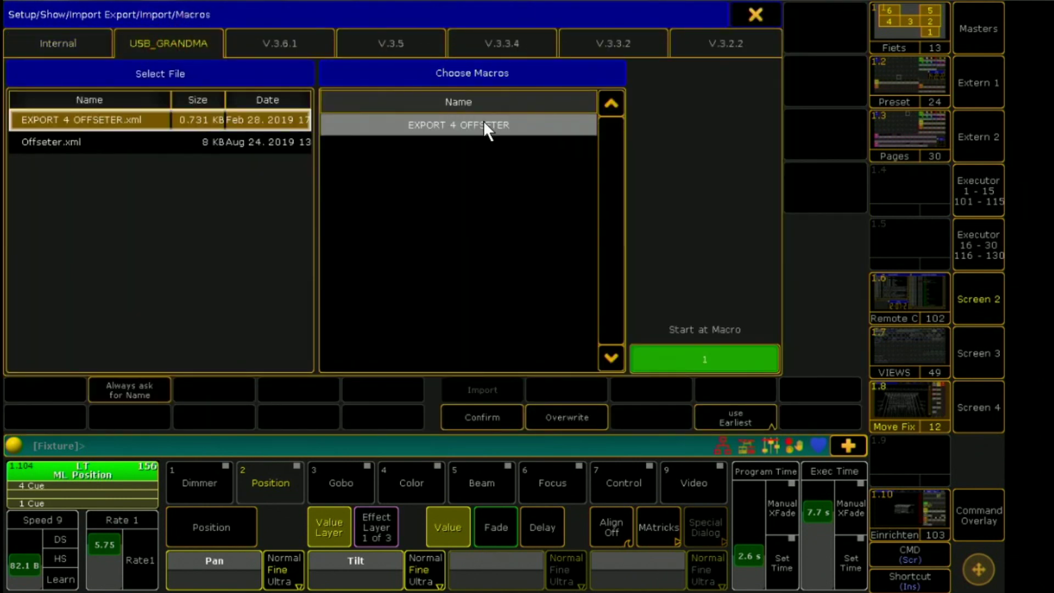
left_click(462, 128)
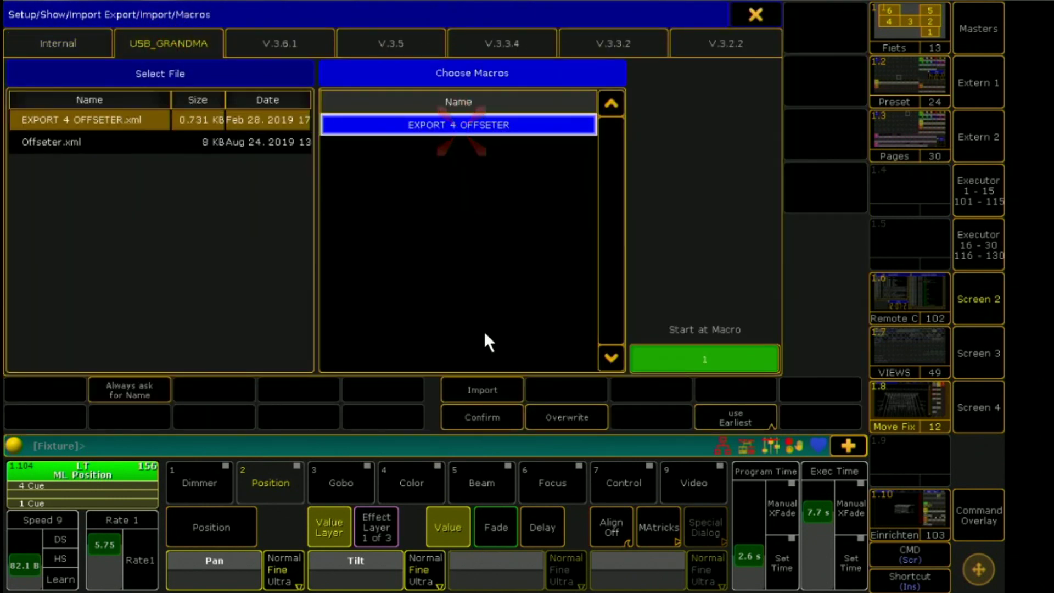
left_click(486, 383)
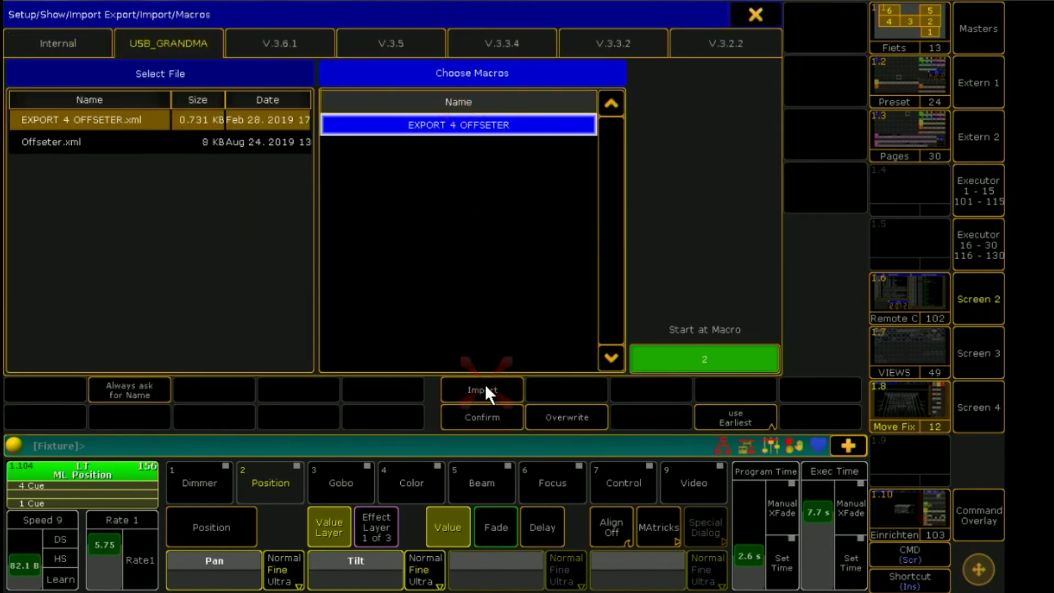
Step: Close Setup and run Macro 1, EXPORT 4 OFFSETER
left_click(767, 20)
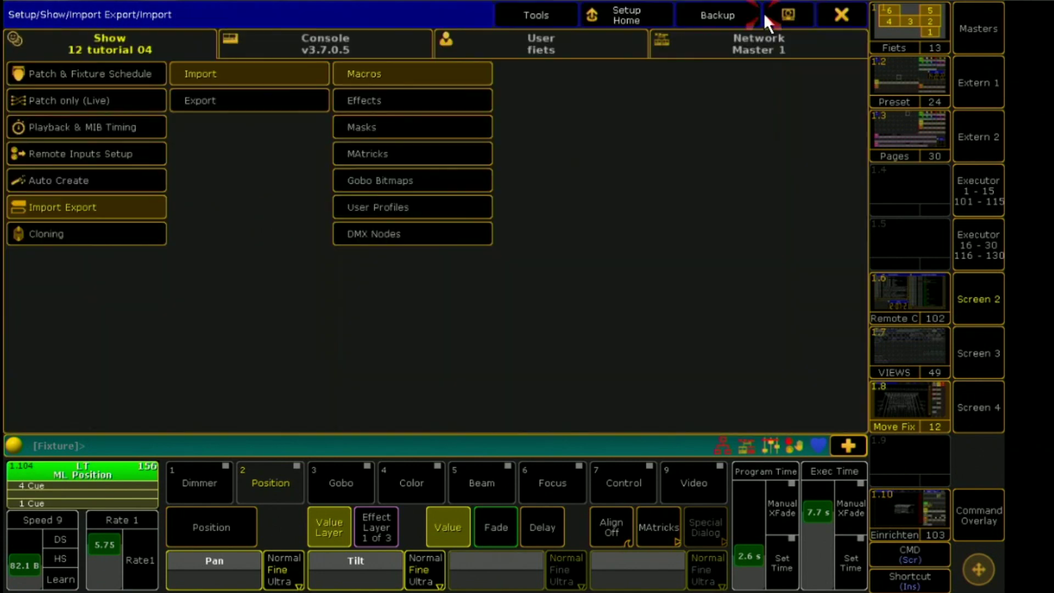
left_click(828, 12)
left_click(848, 82)
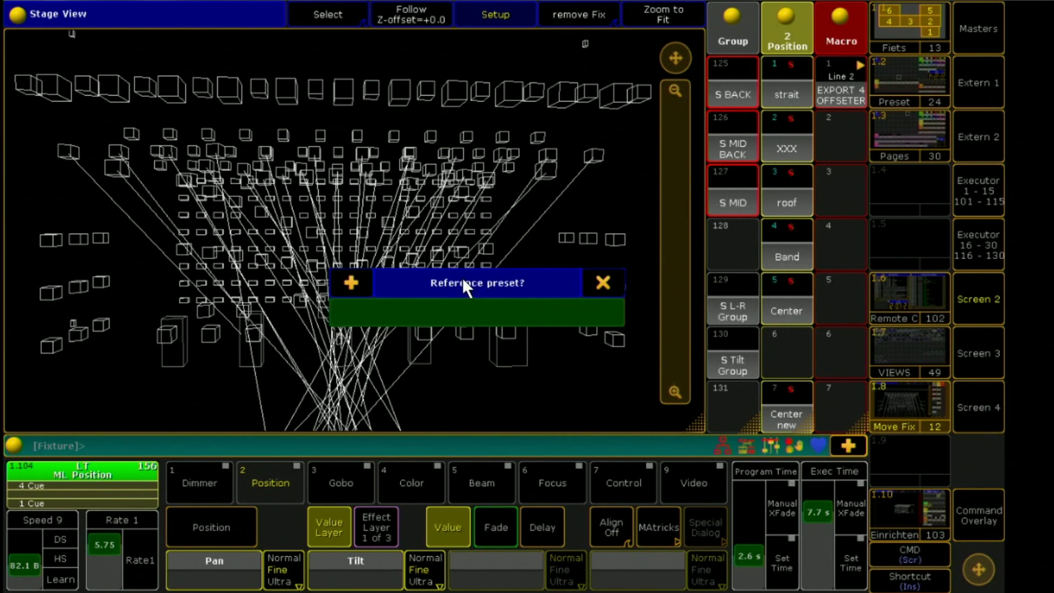
Step: Answer the macro prompts with reference preset 5 and corrected preset 7
type("5")
key("Return")
type("7")
key("Return")
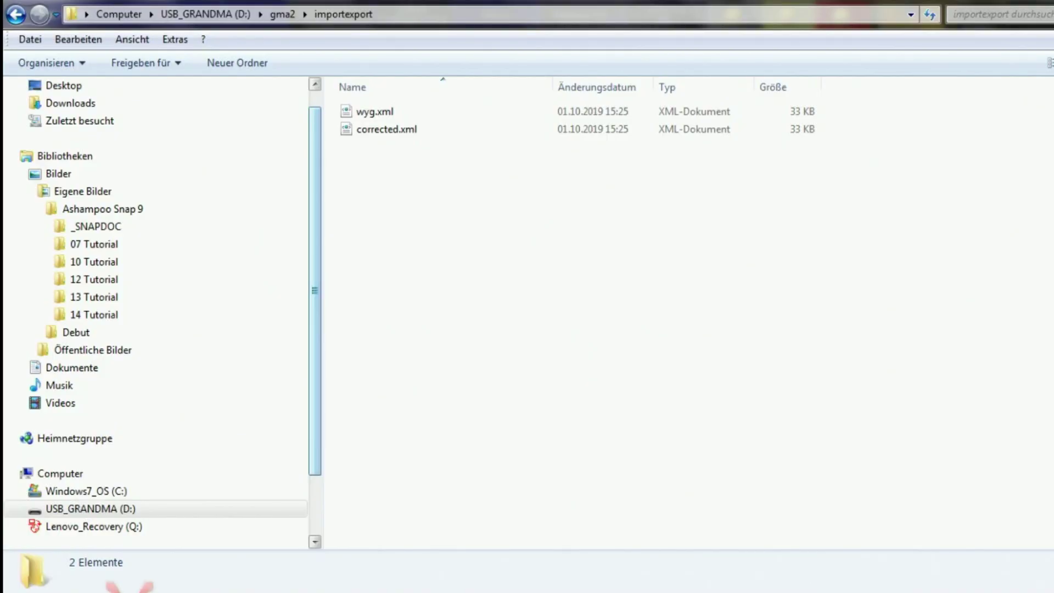
Step: Open the gma2 importexport folder on USB_GRANDMA
left_click(60, 506)
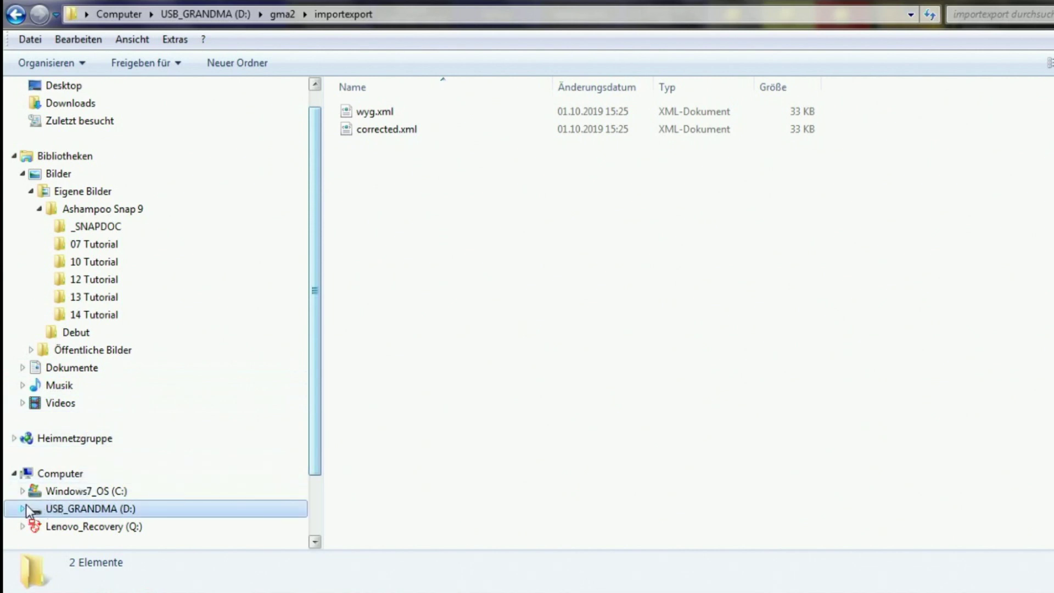
left_click(56, 510)
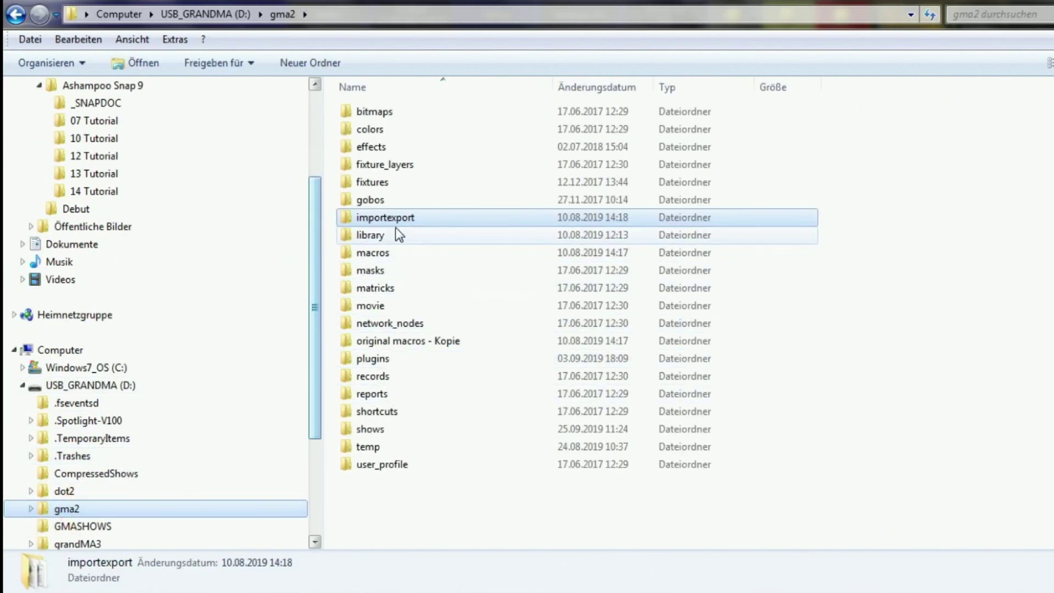
double_click(395, 217)
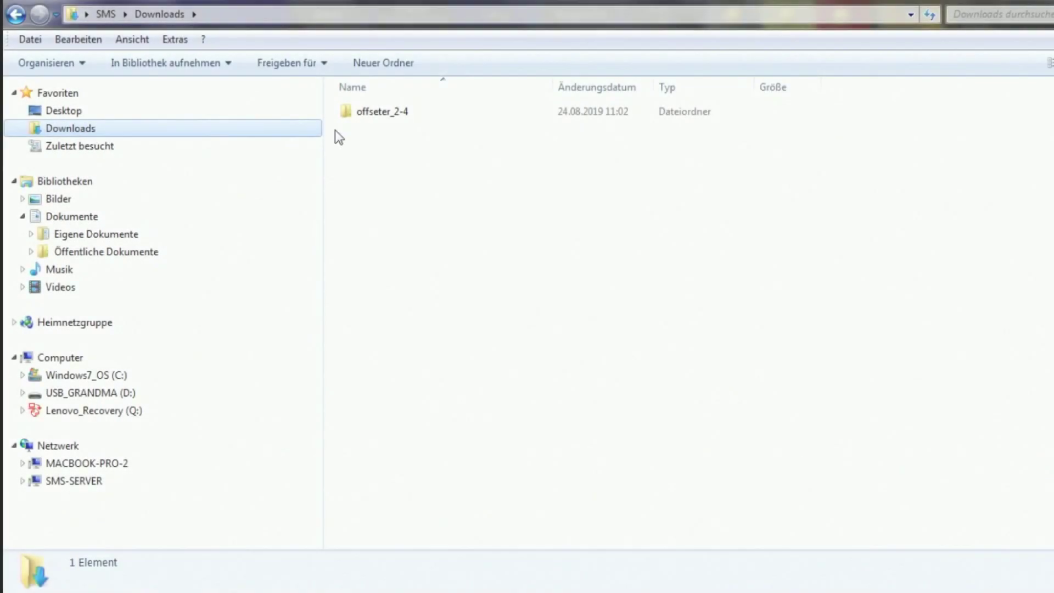
Step: Copy offseter_2.5_win.exe and dialog.ui from offseter_2-4 into the importexport folder
left_click(377, 111)
double_click(378, 111)
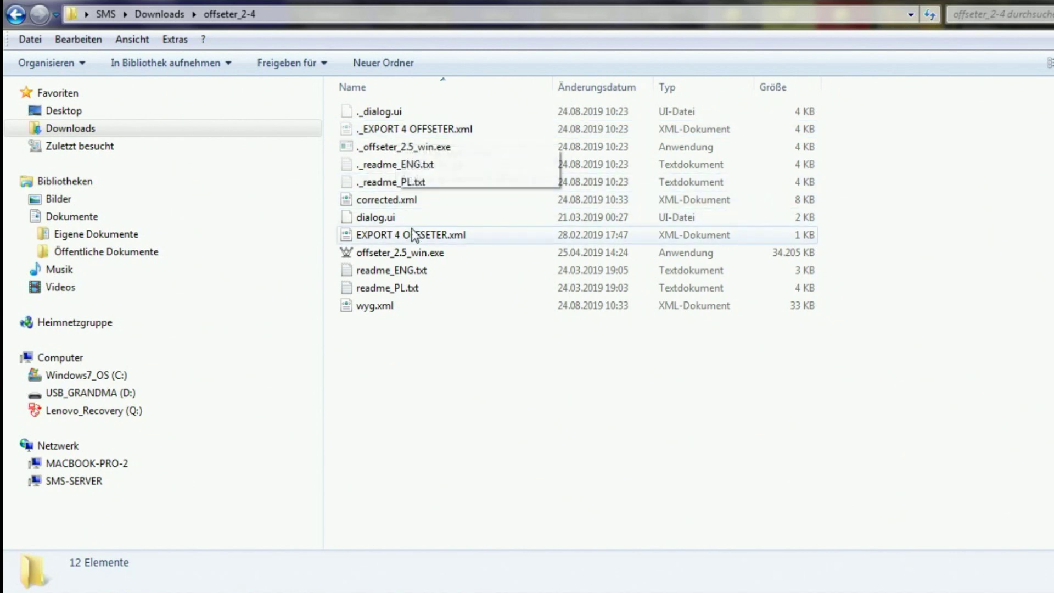
left_click(410, 252)
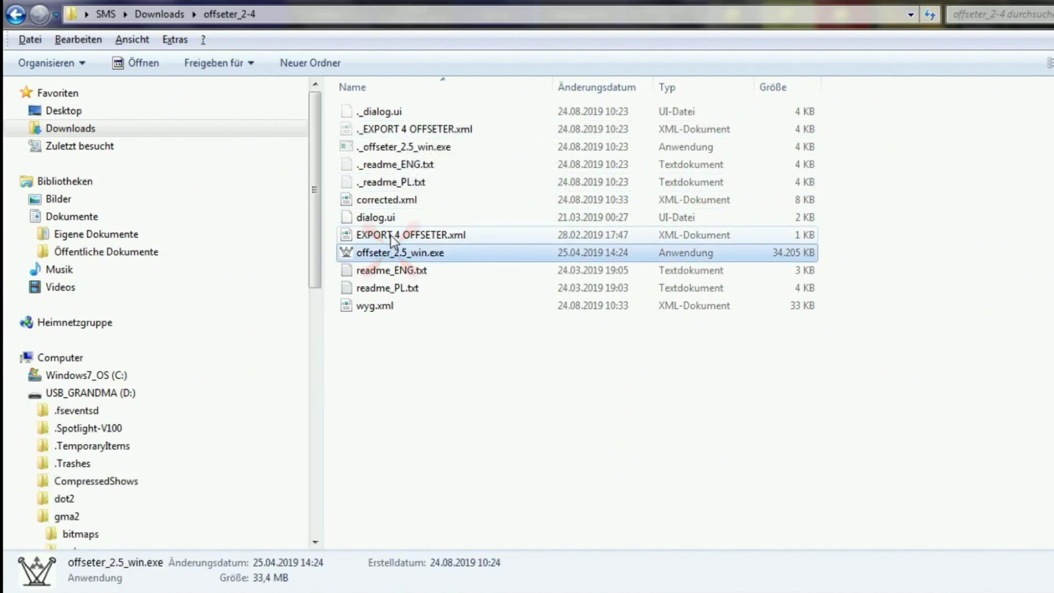
left_click(388, 220, "ctrl")
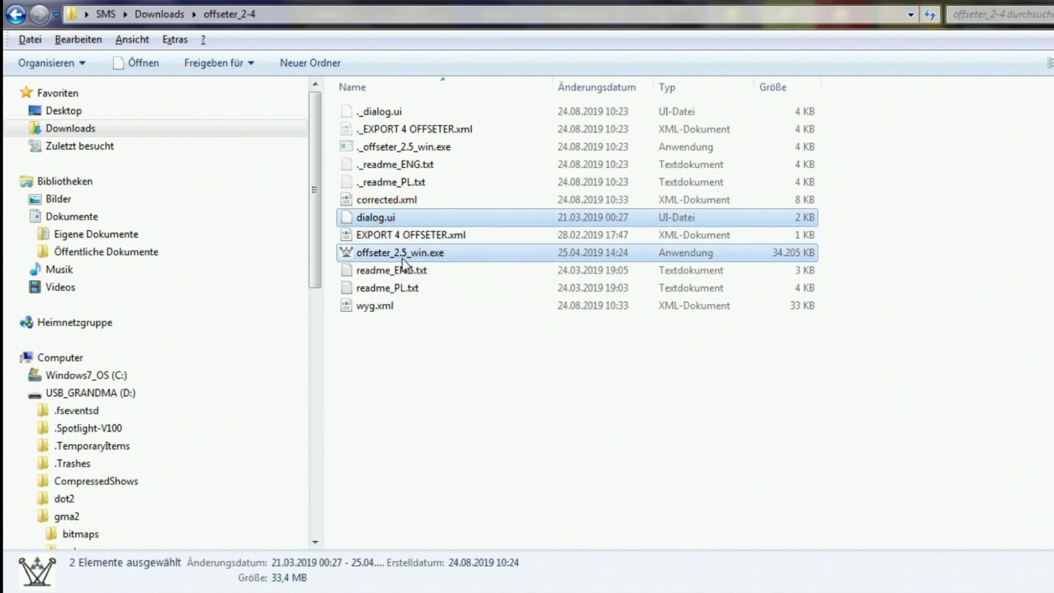
left_click_drag(315, 230, 301, 380)
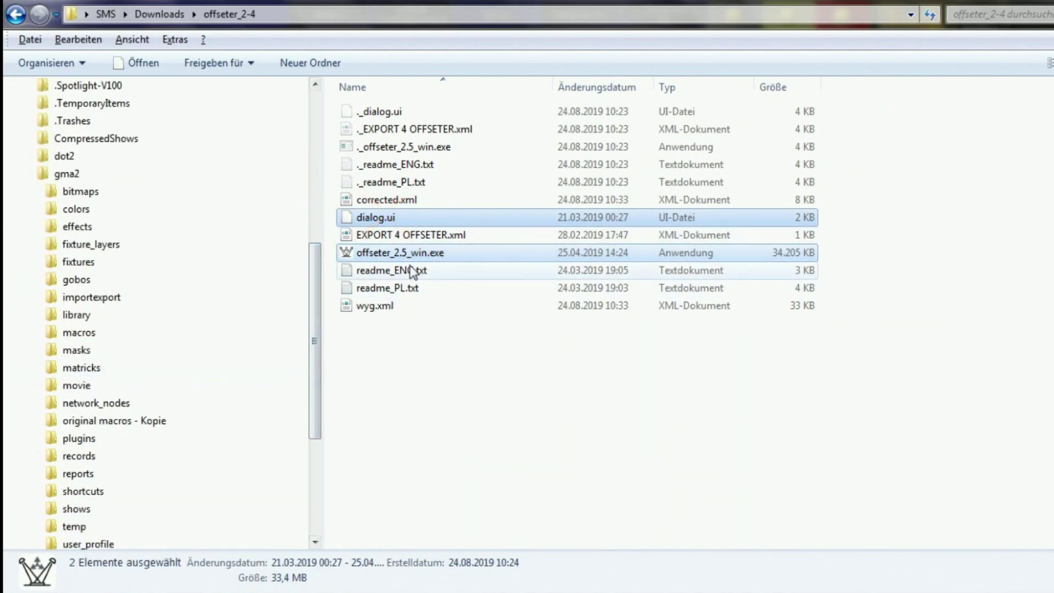
left_click_drag(409, 253, 112, 301)
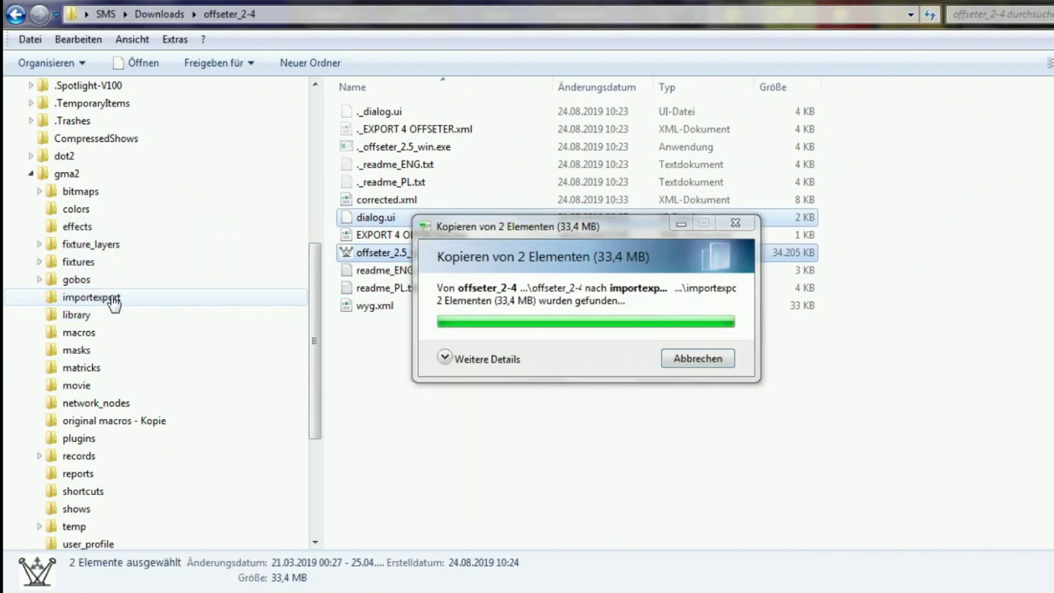
left_click(112, 301)
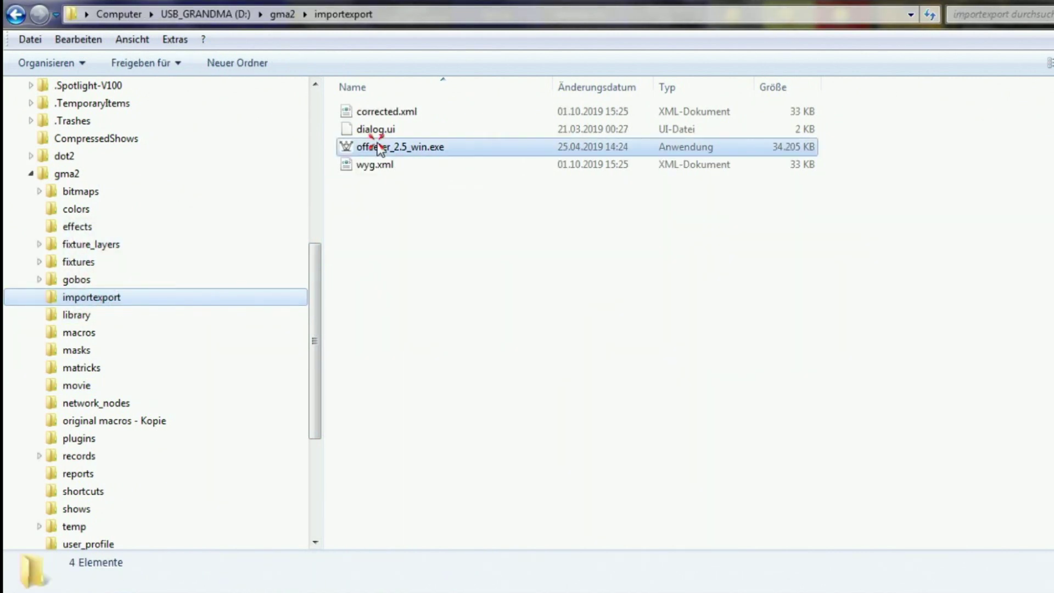
Step: Run offseter_2.5_win.exe's offset calculation, then select the new Offseter.xml in gma2\macros
left_click(379, 148)
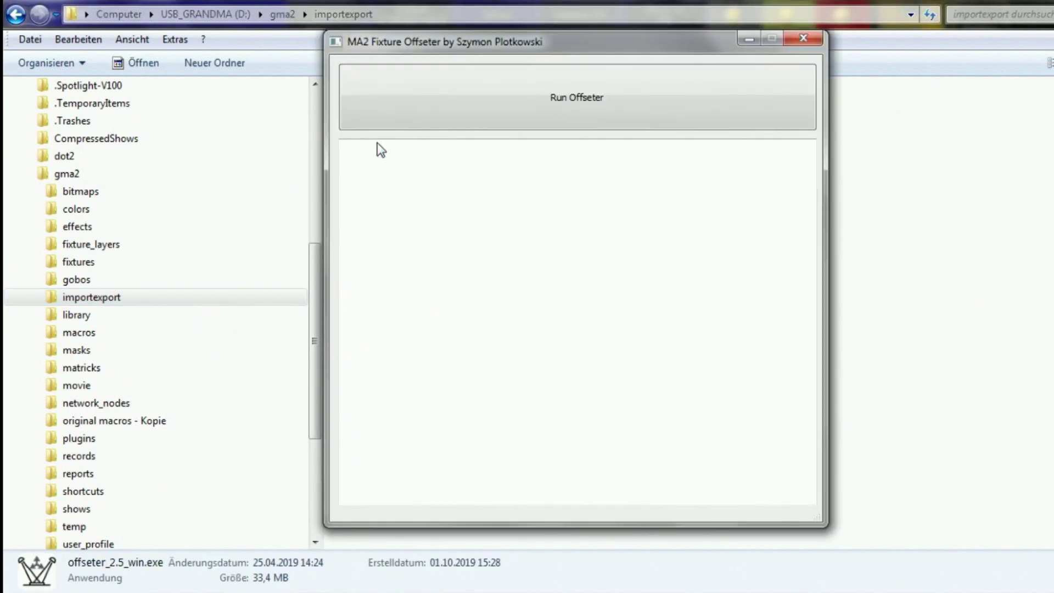
left_click(532, 109)
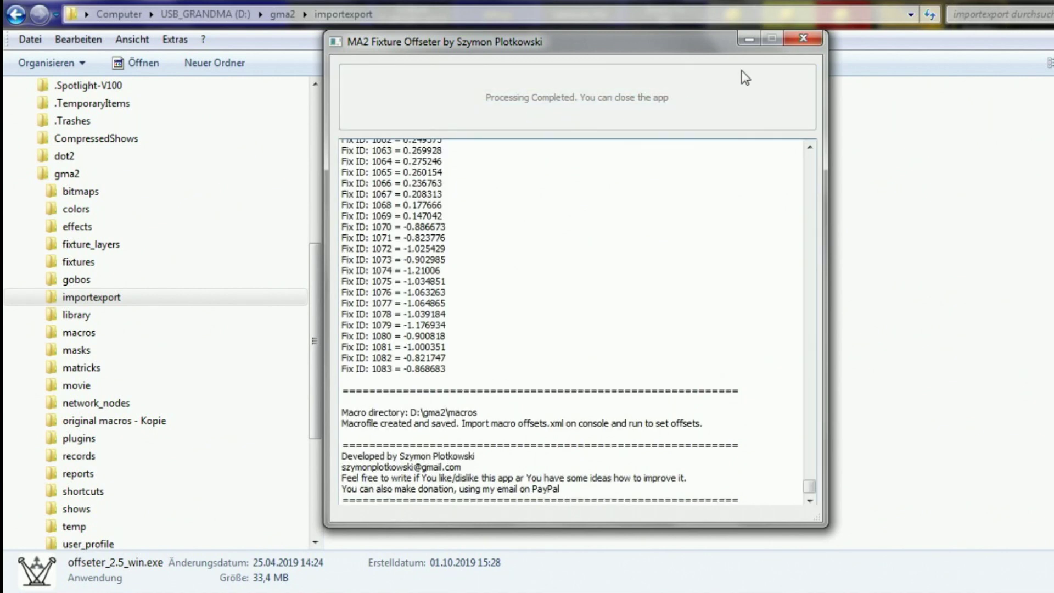
left_click(803, 40)
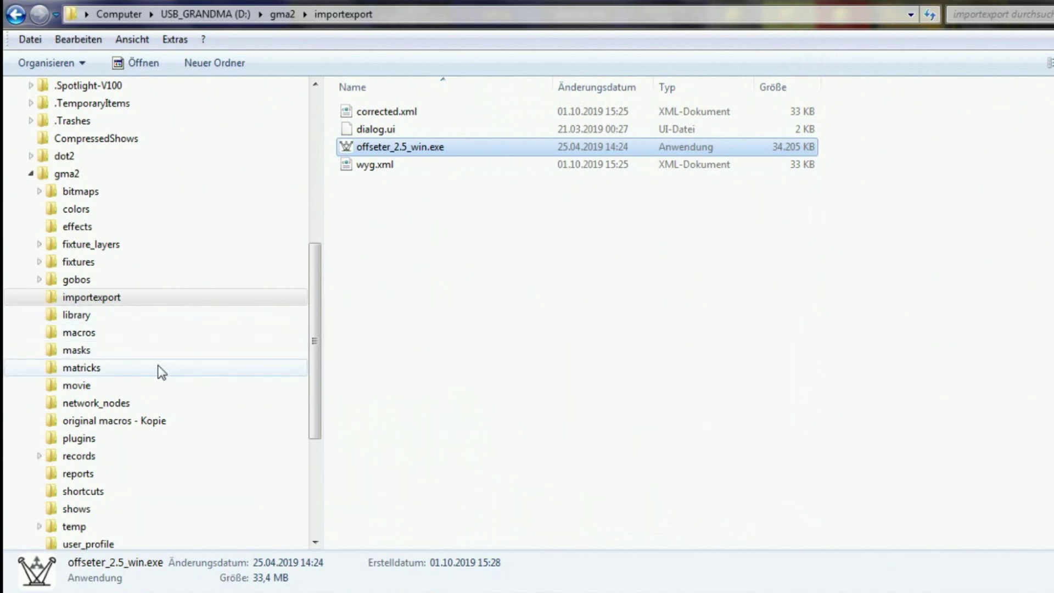
left_click(82, 336)
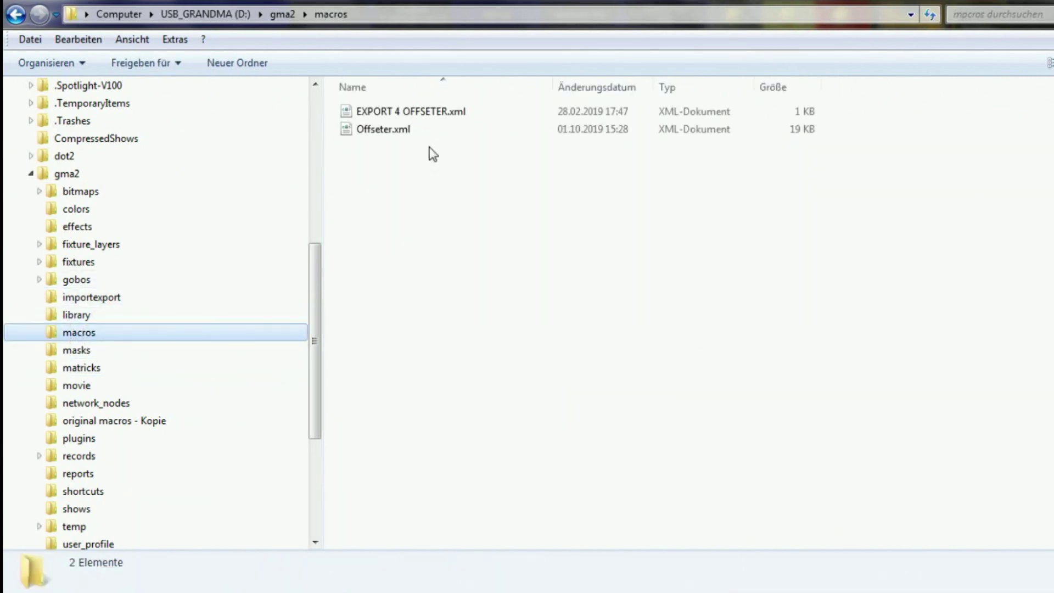
left_click(404, 132)
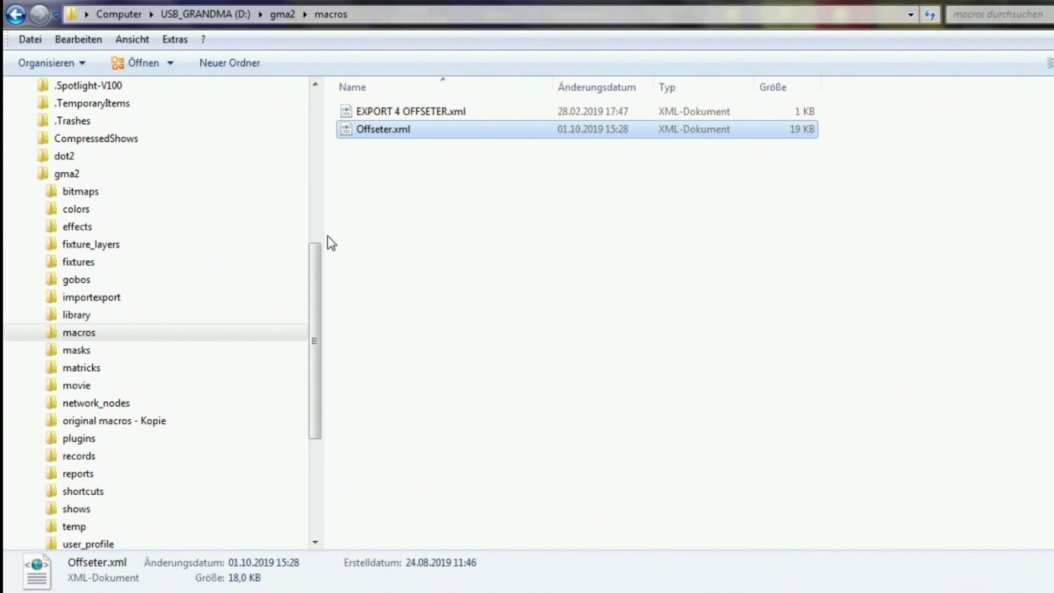
Step: Bring grandMA2 onPC forward and open Setup from the Command Overlay
mouse_move(320, 590)
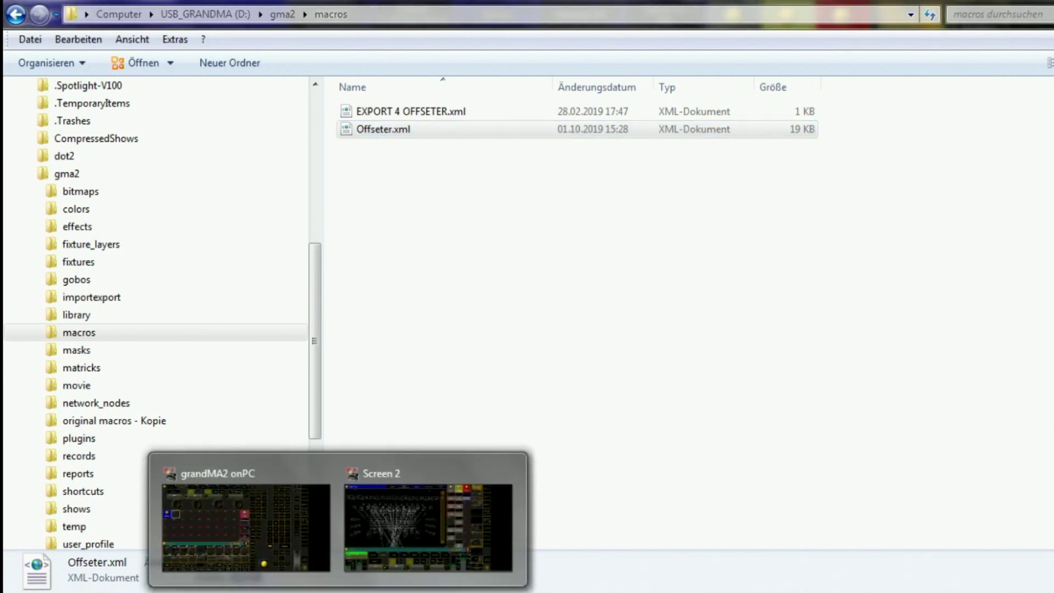
left_click(271, 536)
left_click(978, 521)
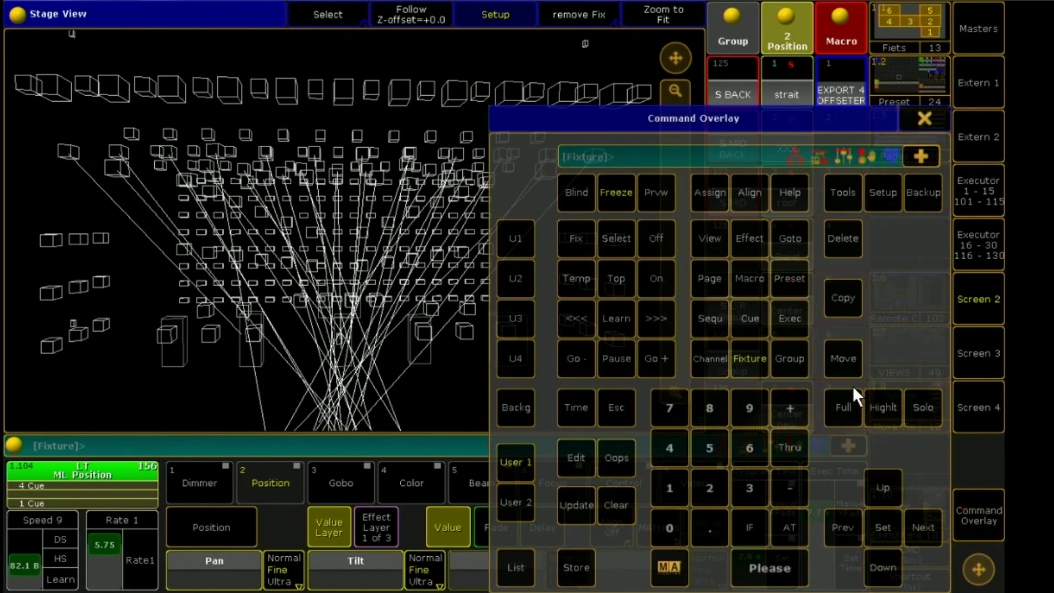
left_click(883, 193)
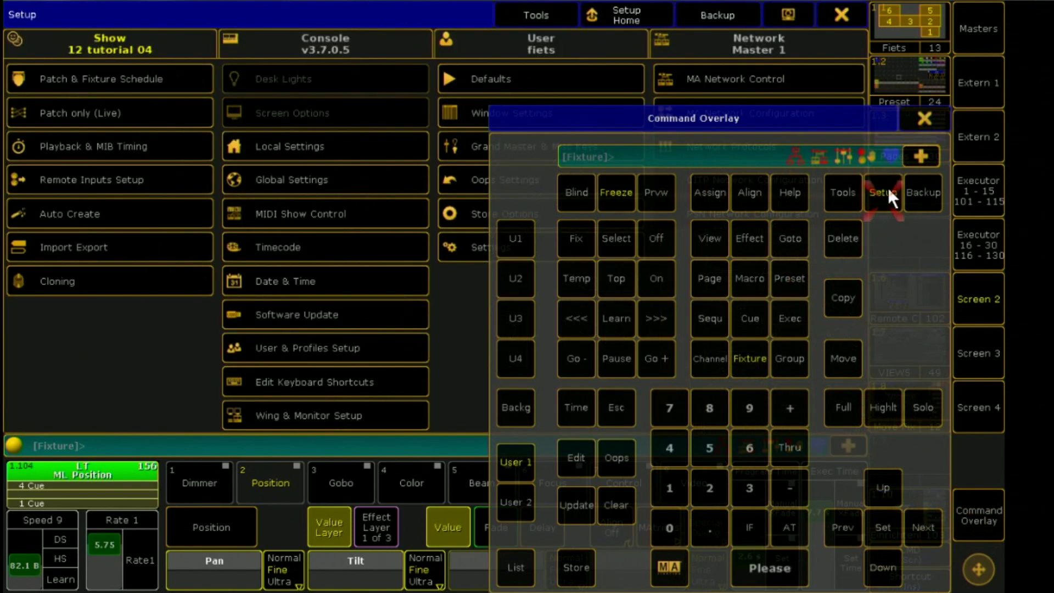
left_click(922, 121)
Step: Import the AUTO SET OFFSETS macro from Offseter.xml on USB_GRANDMA
left_click(147, 250)
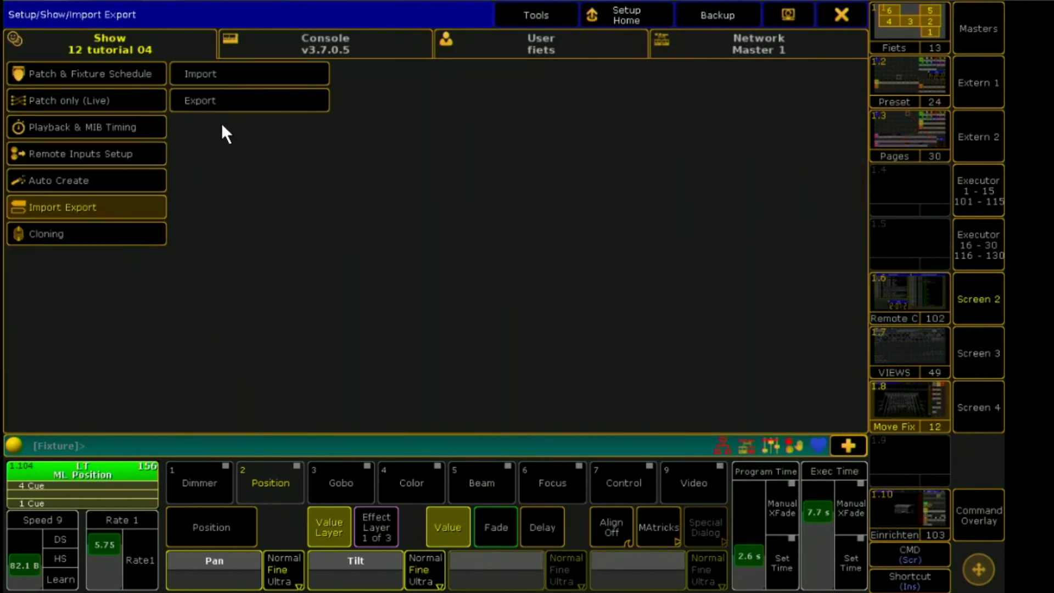
left_click(245, 74)
left_click(389, 69)
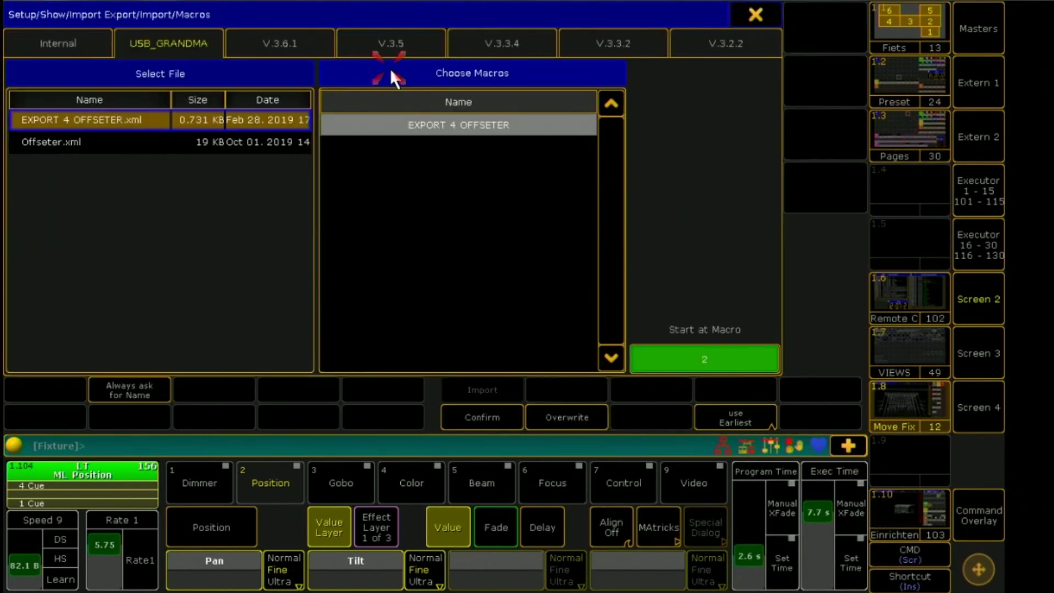
left_click(86, 143)
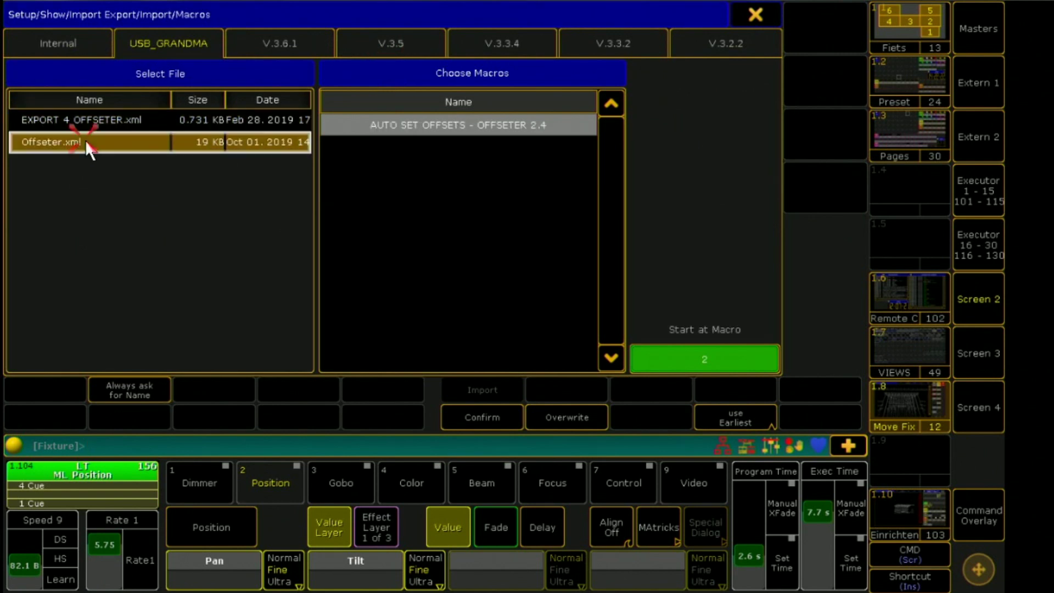
left_click(390, 126)
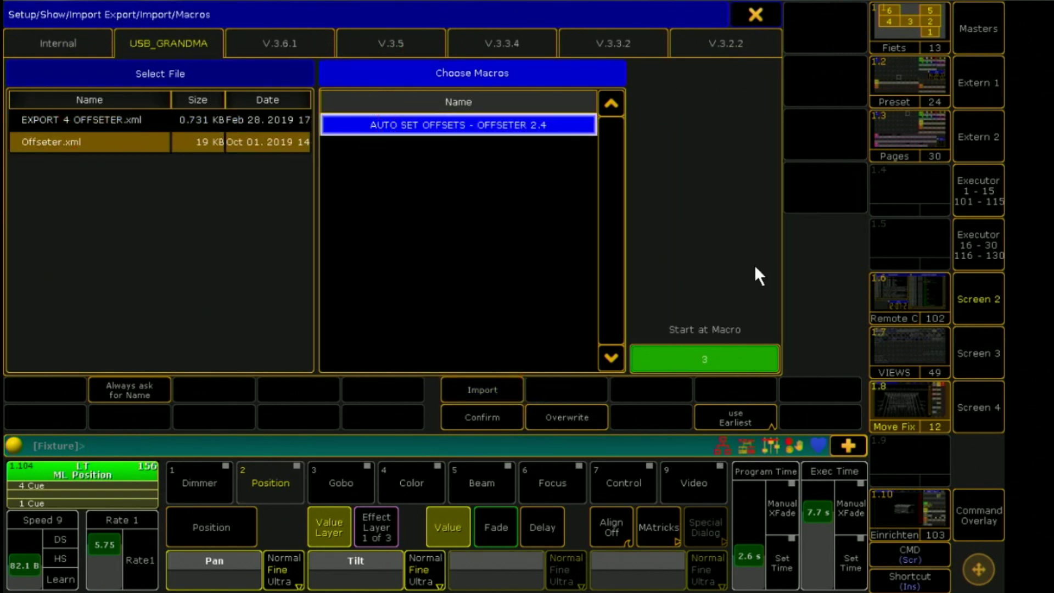
left_click(755, 15)
Step: Close Setup, run Macro 2, and switch to the Einrichten view
left_click(835, 13)
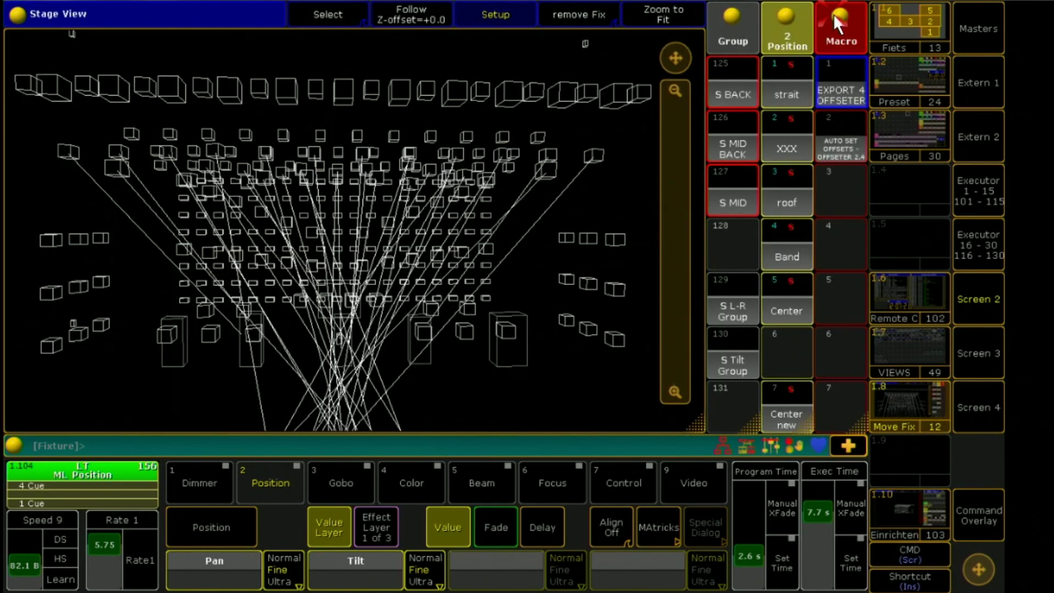
left_click(845, 144)
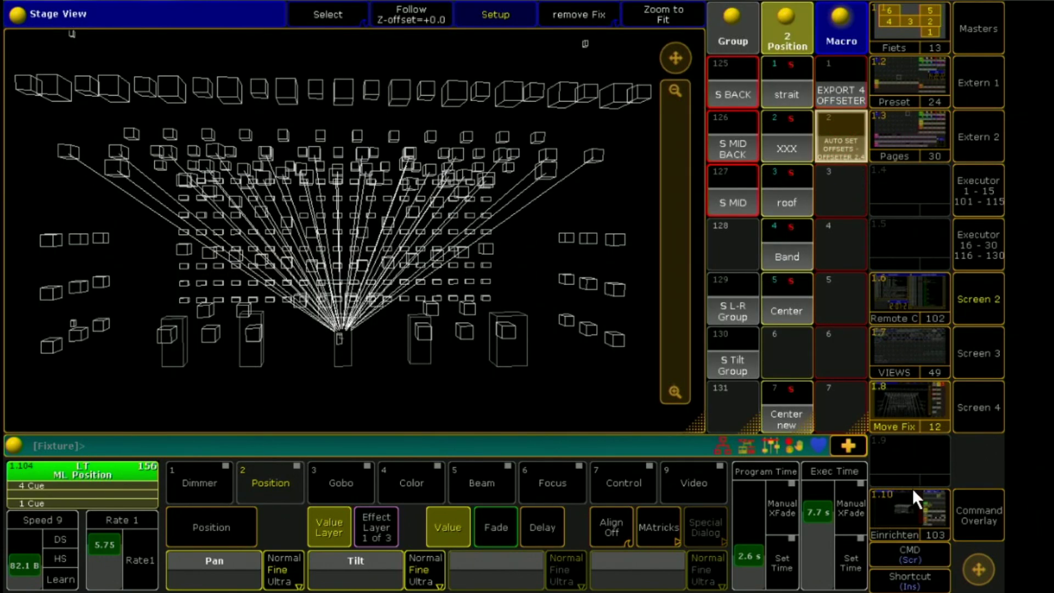
left_click(906, 509)
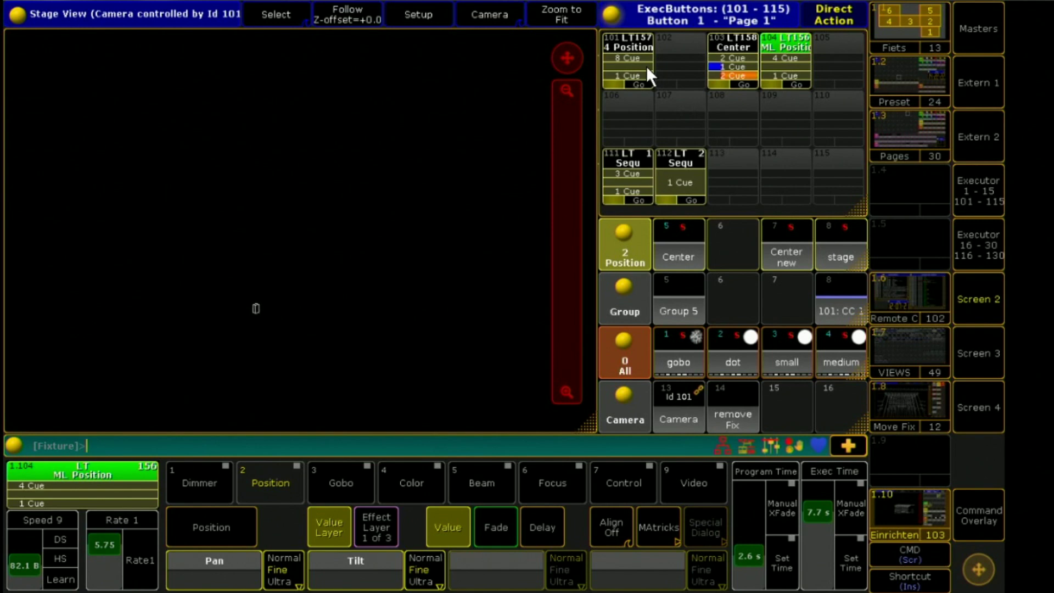
Step: Press Go on executor 101 and close the Command Overlay
left_click(646, 66)
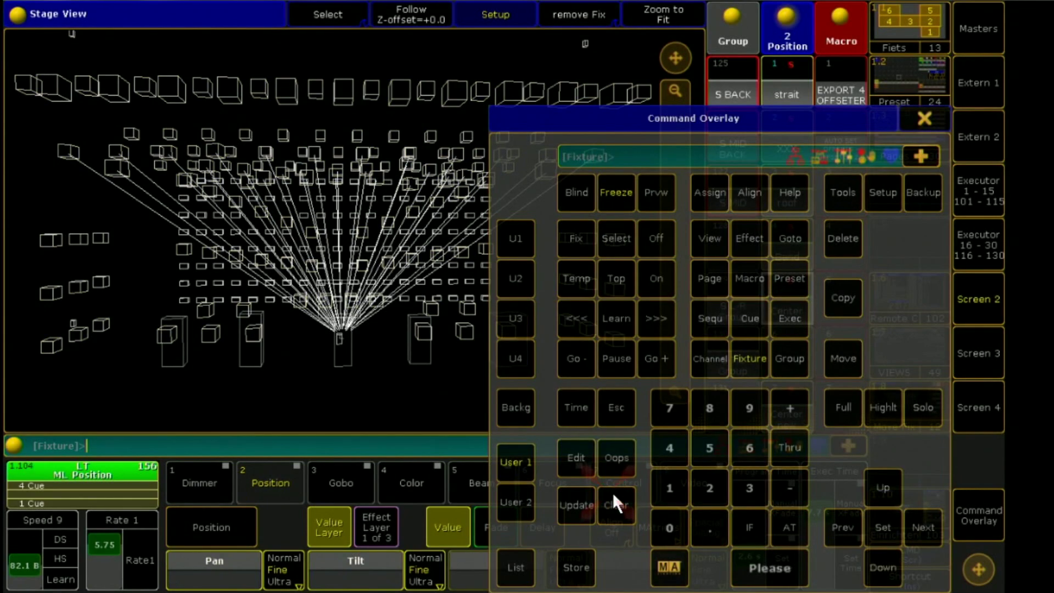
left_click(927, 118)
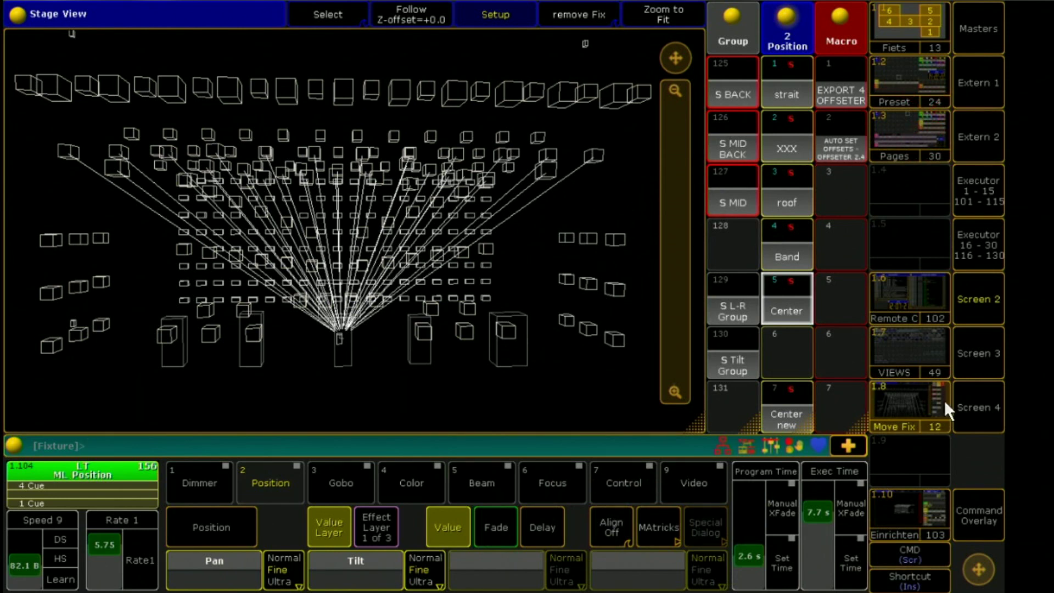
Step: Open Patch & Fixture Schedule, select layer AAA Spot, and scroll to its Pan/Tilt Offset columns
left_click(976, 501)
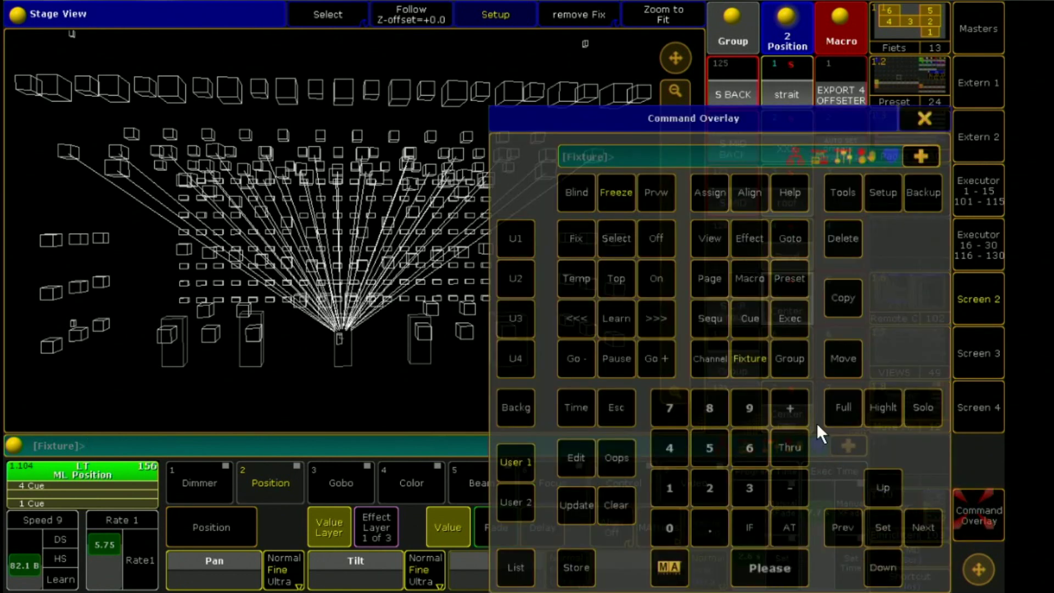
left_click(885, 191)
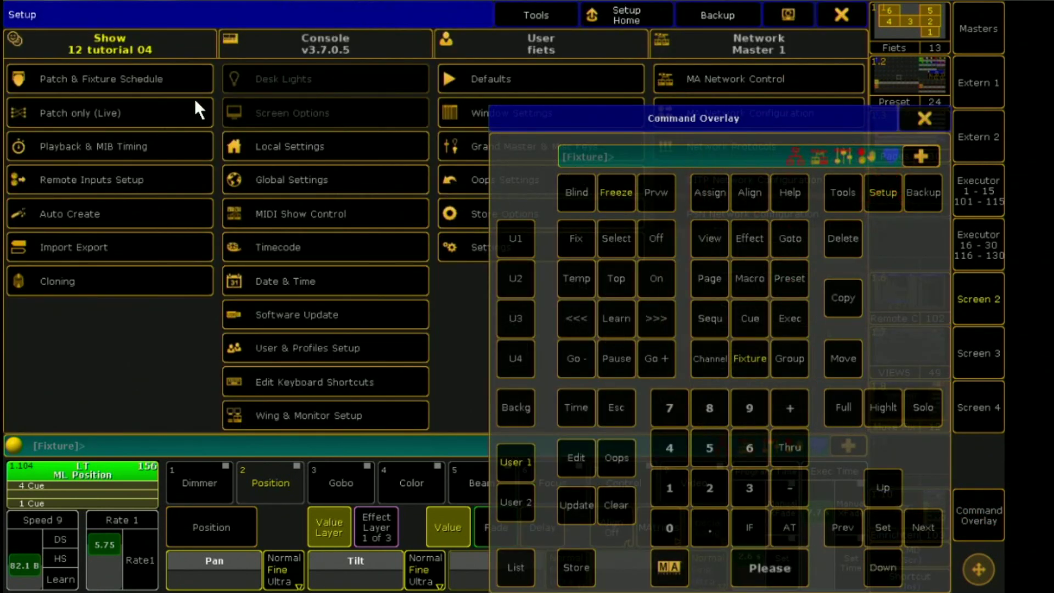
left_click(139, 79)
left_click(925, 117)
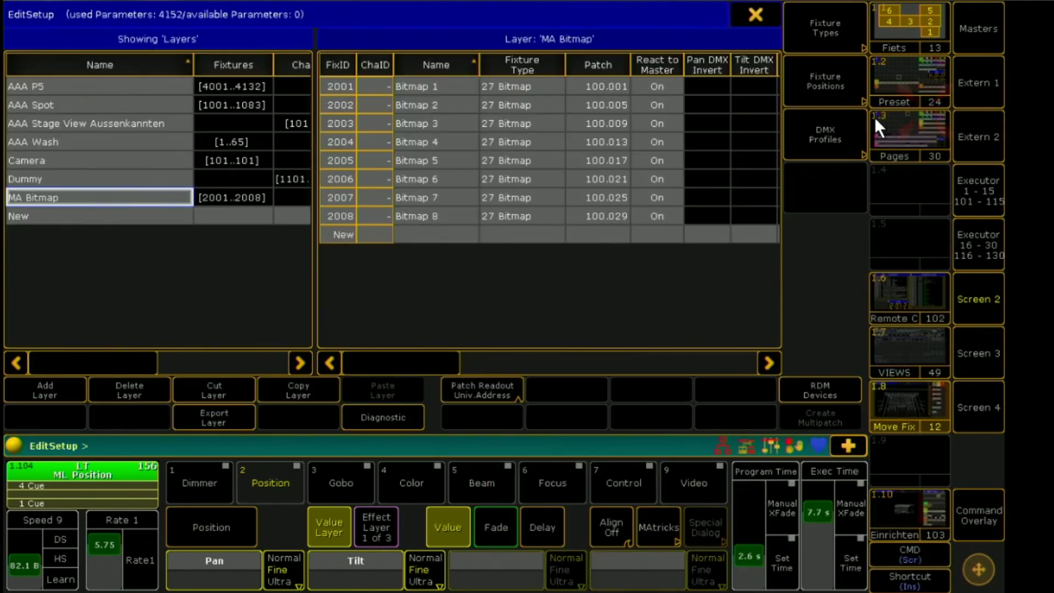
left_click(101, 106)
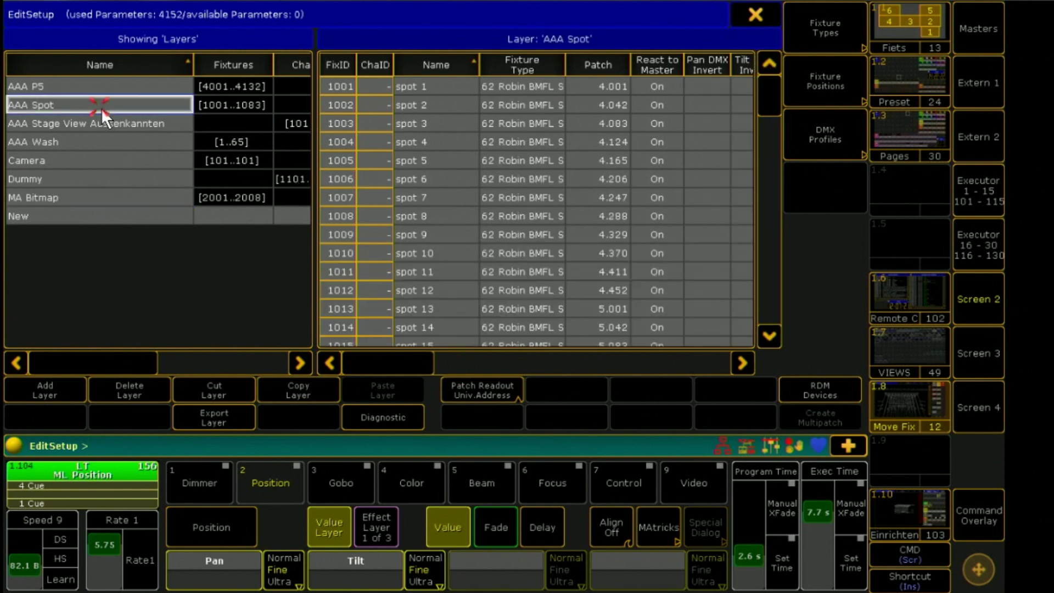
left_click_drag(411, 367, 607, 384)
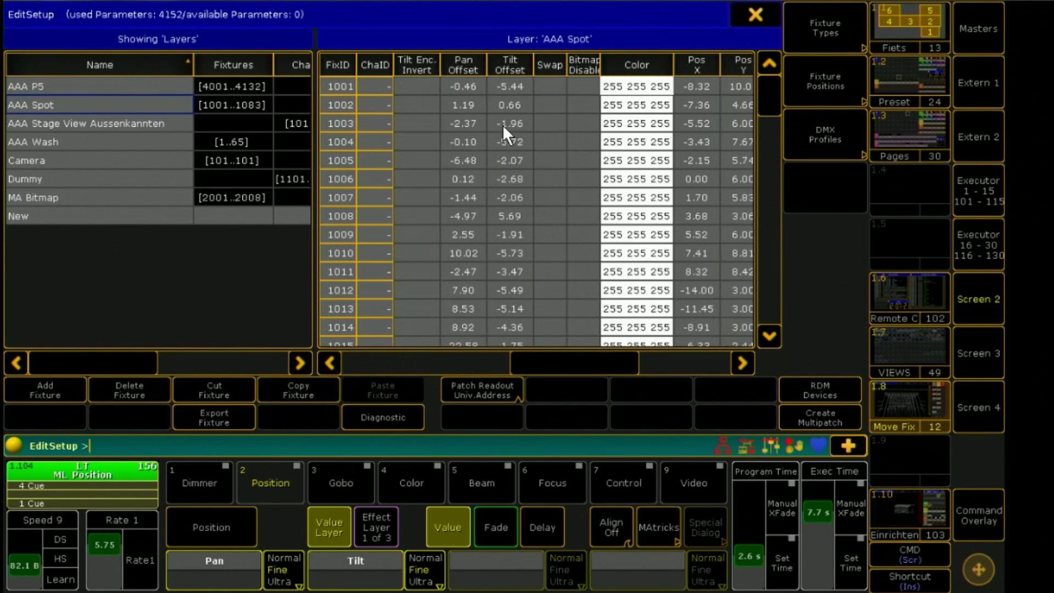
Step: Close the patch editor and Setup, then open and close the Backup screen
left_click(753, 12)
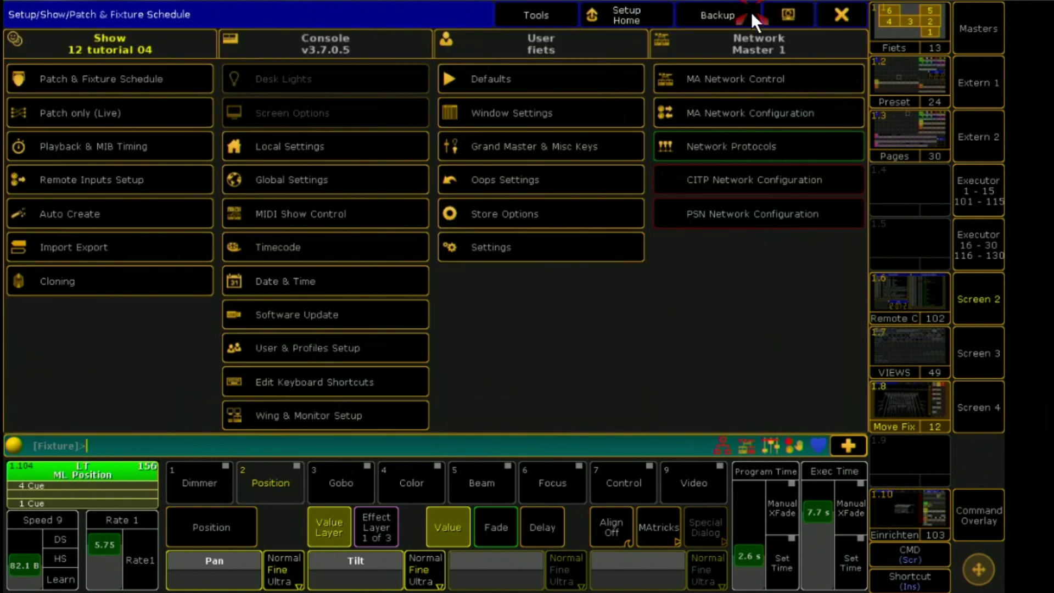
left_click(835, 13)
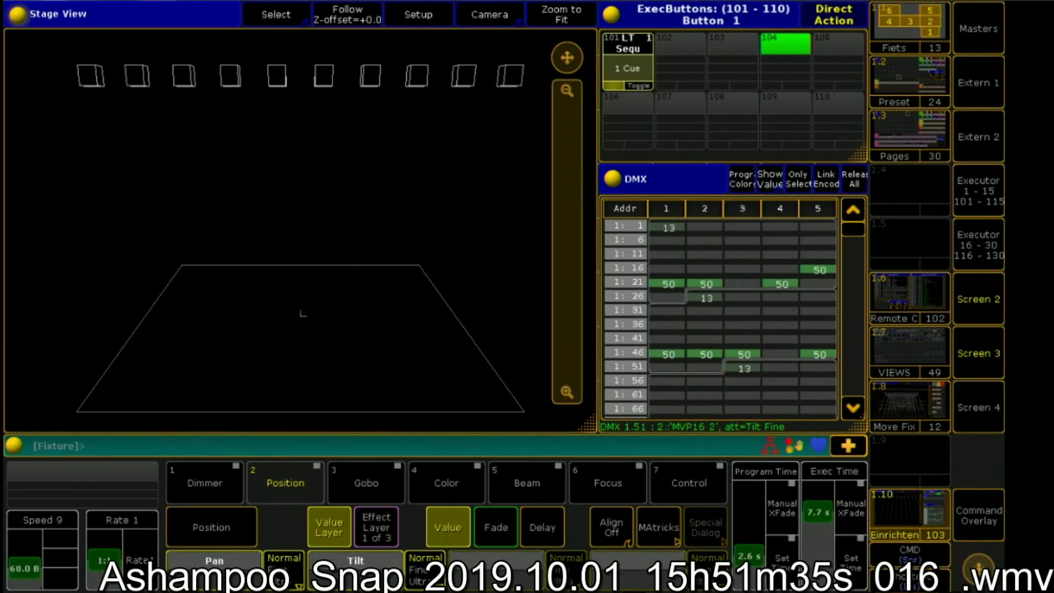
left_click(982, 526)
left_click(916, 189)
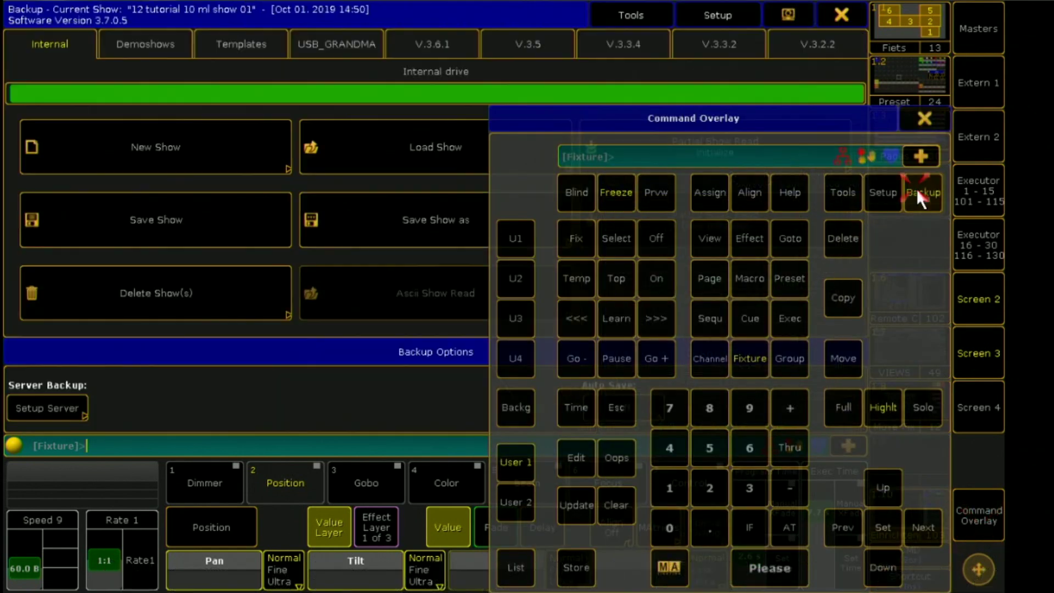
left_click(922, 120)
left_click(846, 15)
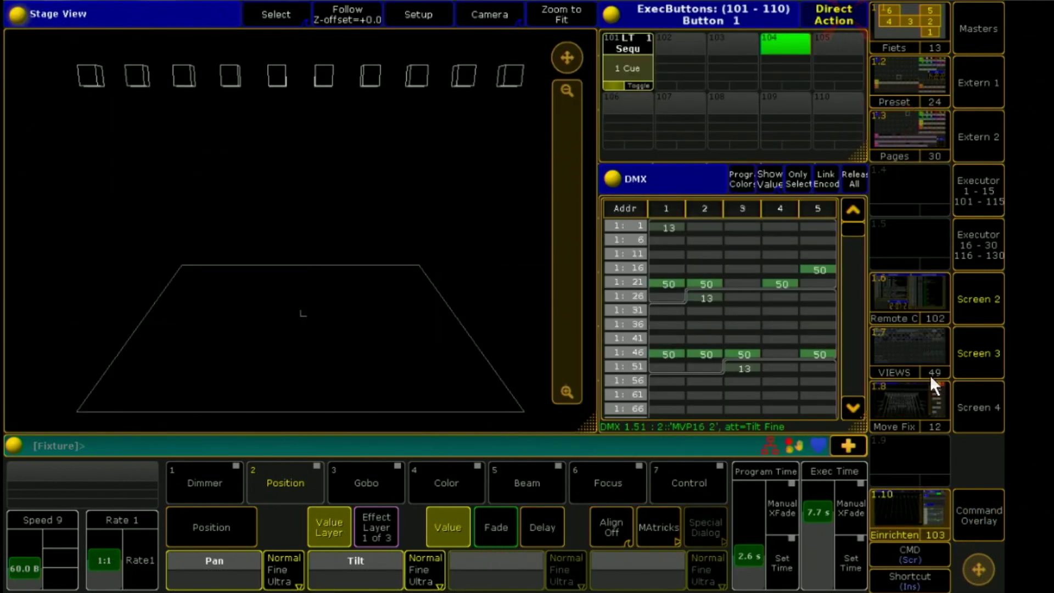
Step: Load 12 tutorial 10 ml show 01.show.gz from Backup and close Backup
left_click(975, 516)
left_click(916, 187)
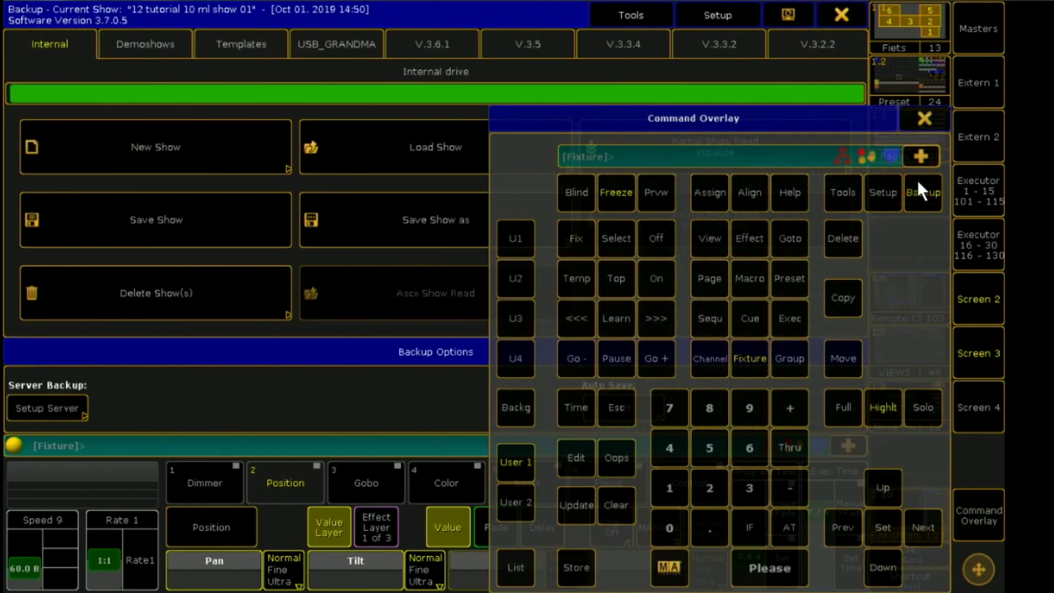
left_click(923, 117)
left_click(453, 150)
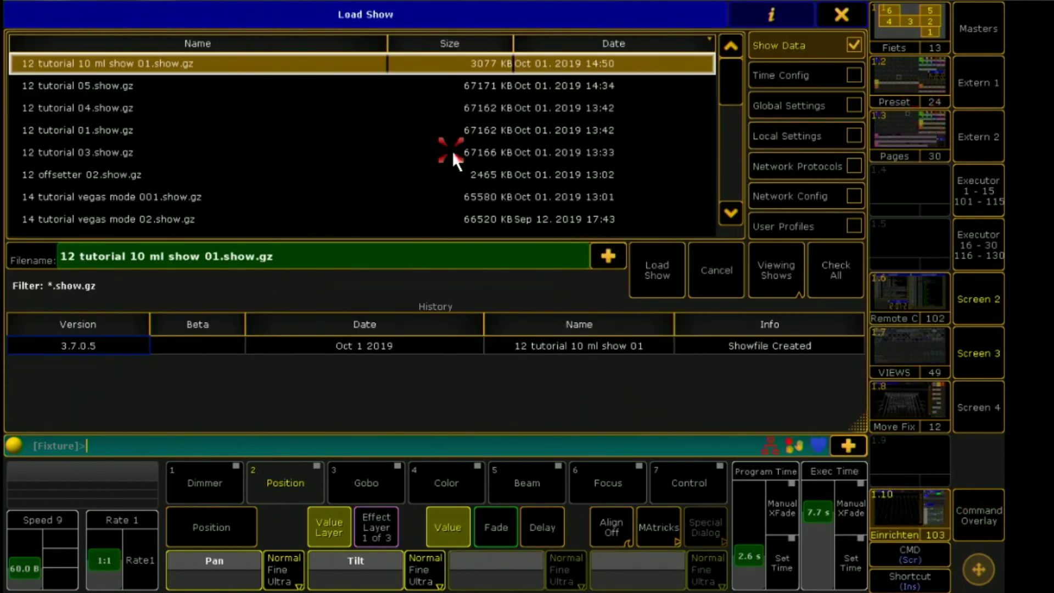
left_click(168, 67)
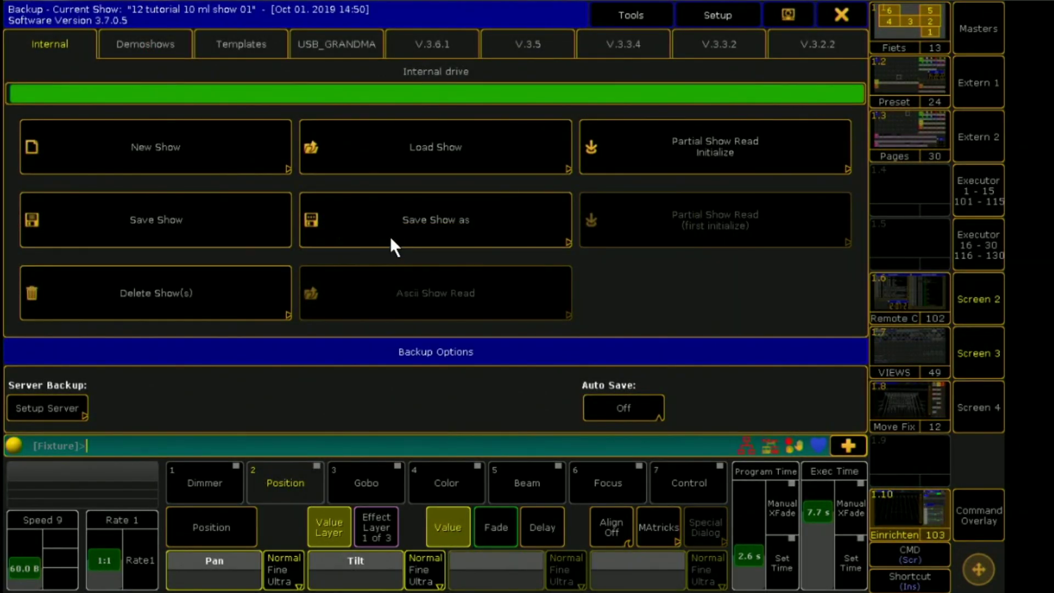
left_click(840, 15)
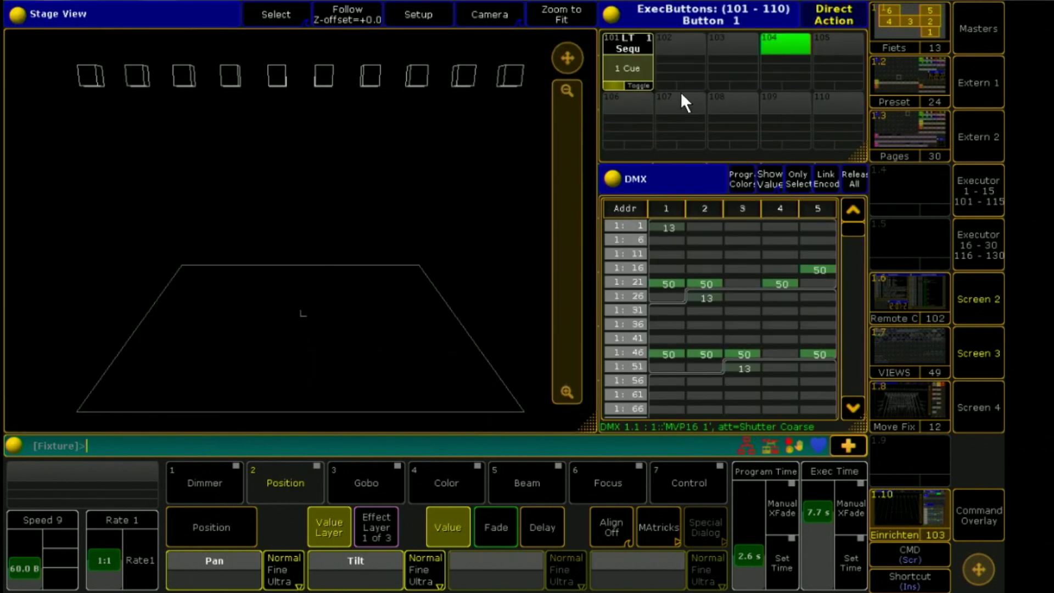
Step: Fire cue 1 on executor 101 so all ten fixtures cast beams onto the stage
left_click(634, 60)
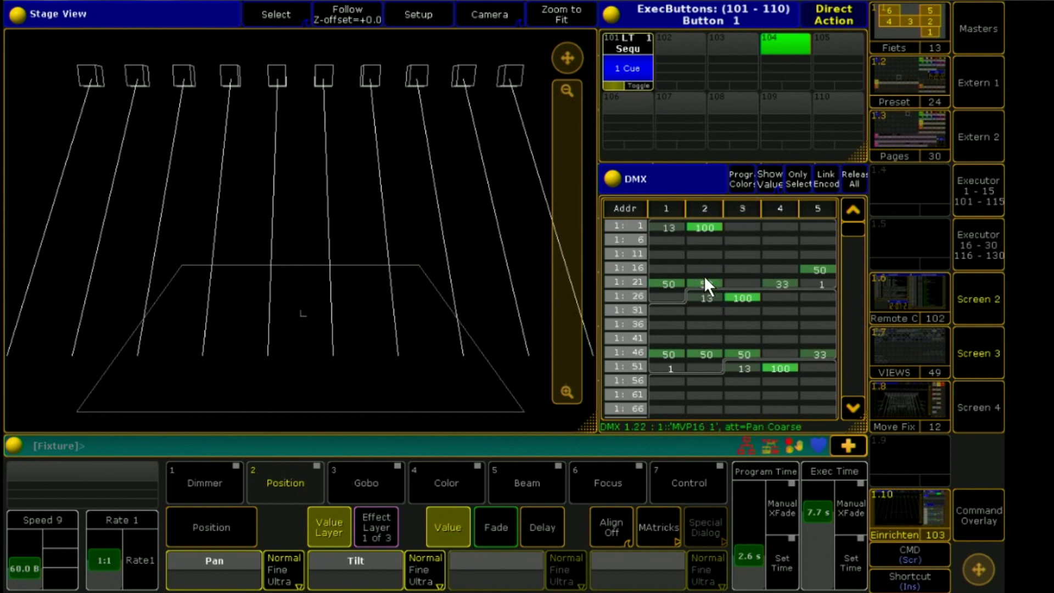
left_click(966, 502)
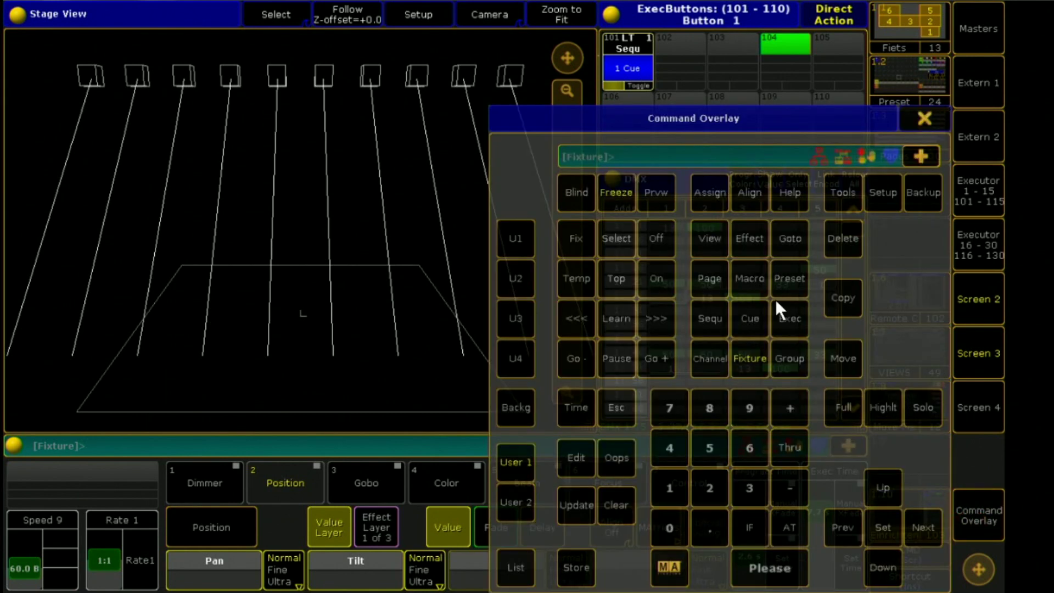
Step: Open Setup's Patch & Fixture Schedule and select fixture MVP16 1 in the SPOTS layer
left_click(882, 192)
left_click(924, 118)
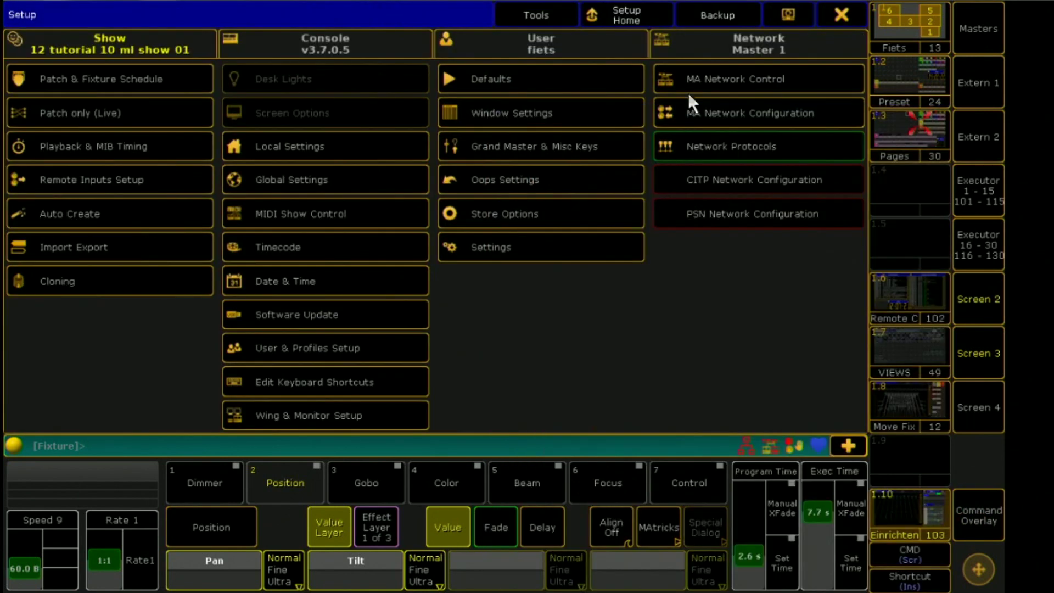
left_click(138, 76)
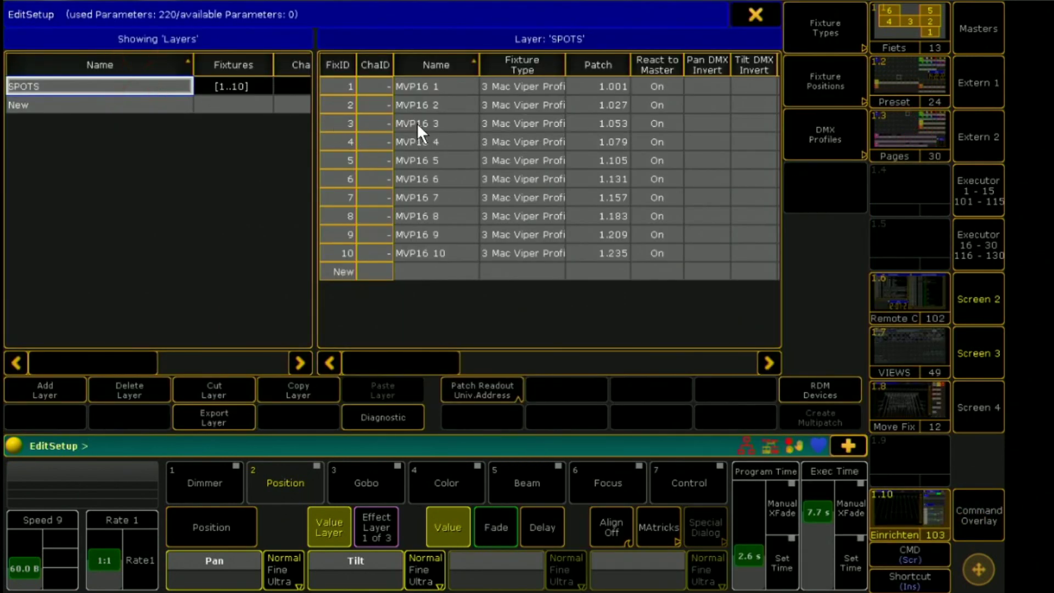
left_click(447, 83)
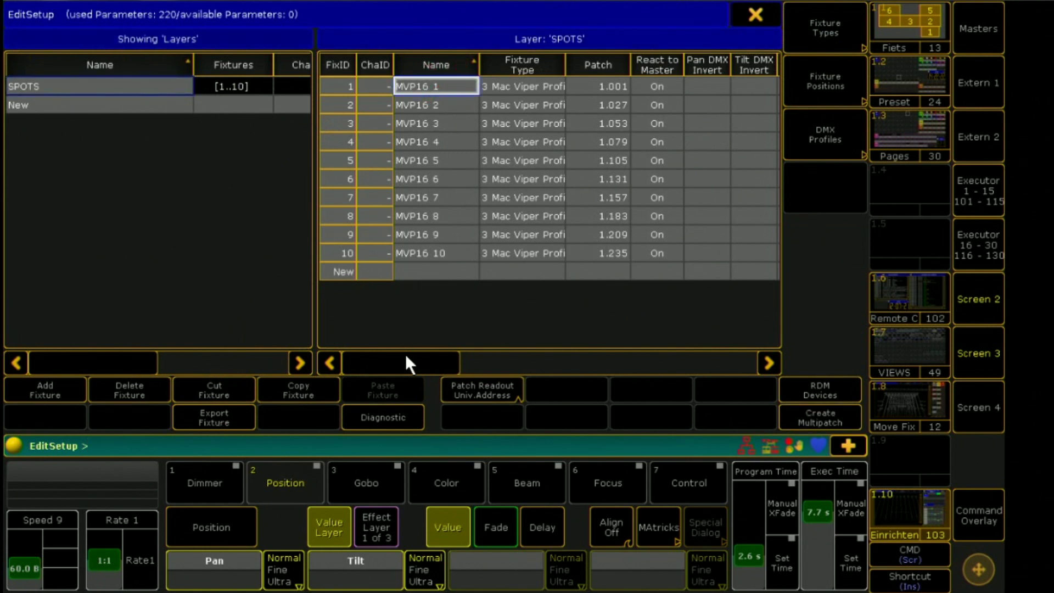
left_click_drag(405, 355, 561, 362)
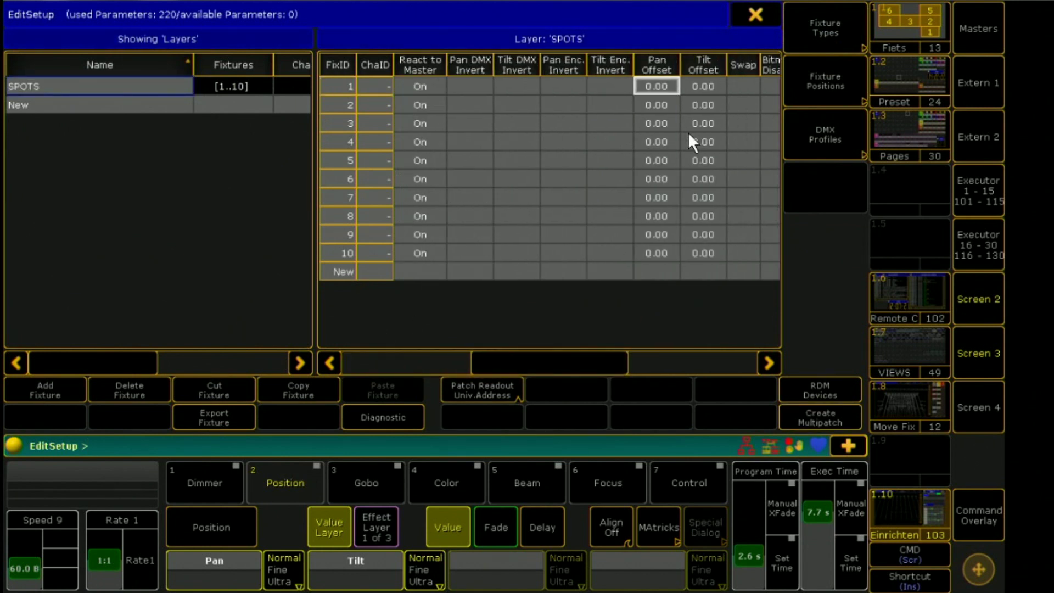
Step: Set fixture 1's Pan Offset to 45, then close the patch and confirm the save warning
left_click(662, 87)
left_click(219, 253)
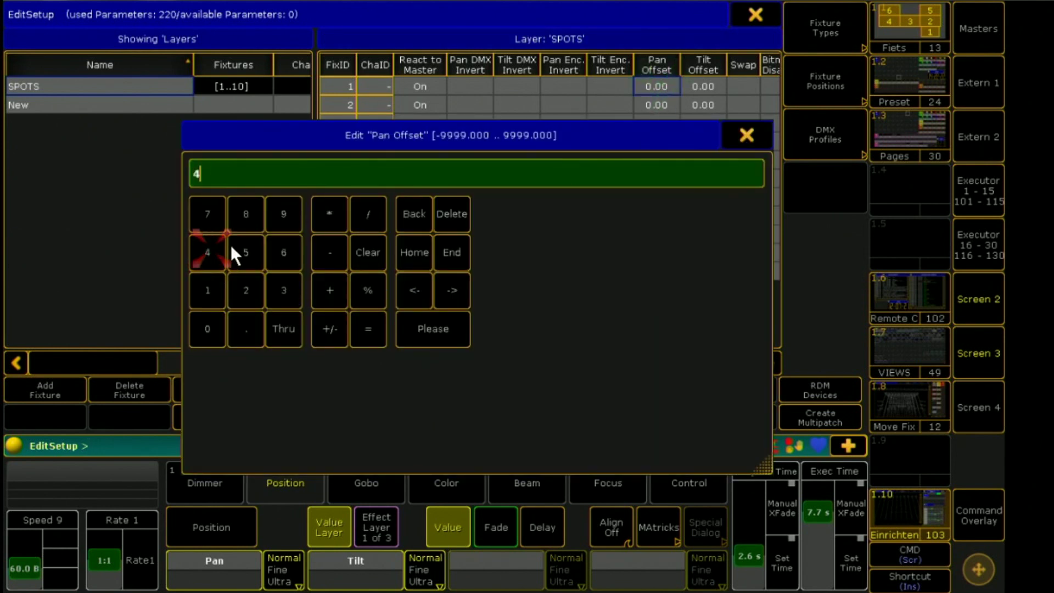
left_click(233, 249)
left_click(436, 328)
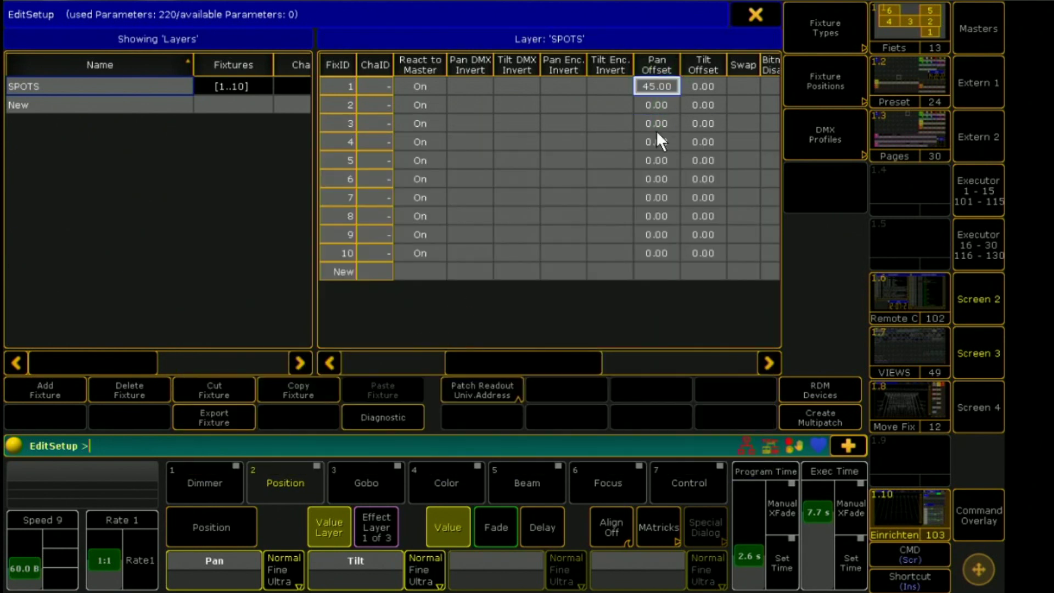
left_click(753, 18)
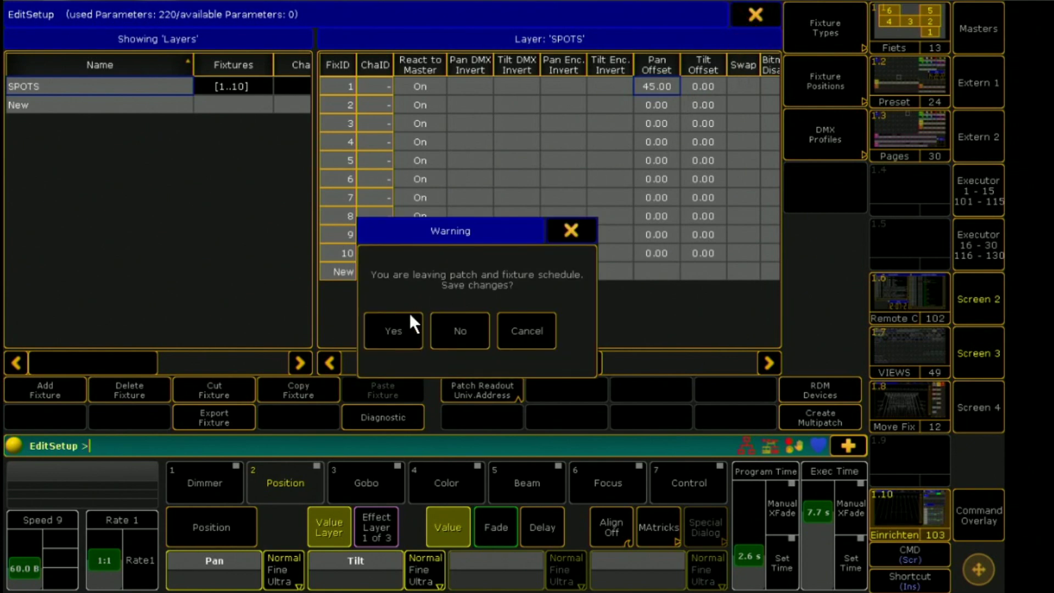
left_click(400, 325)
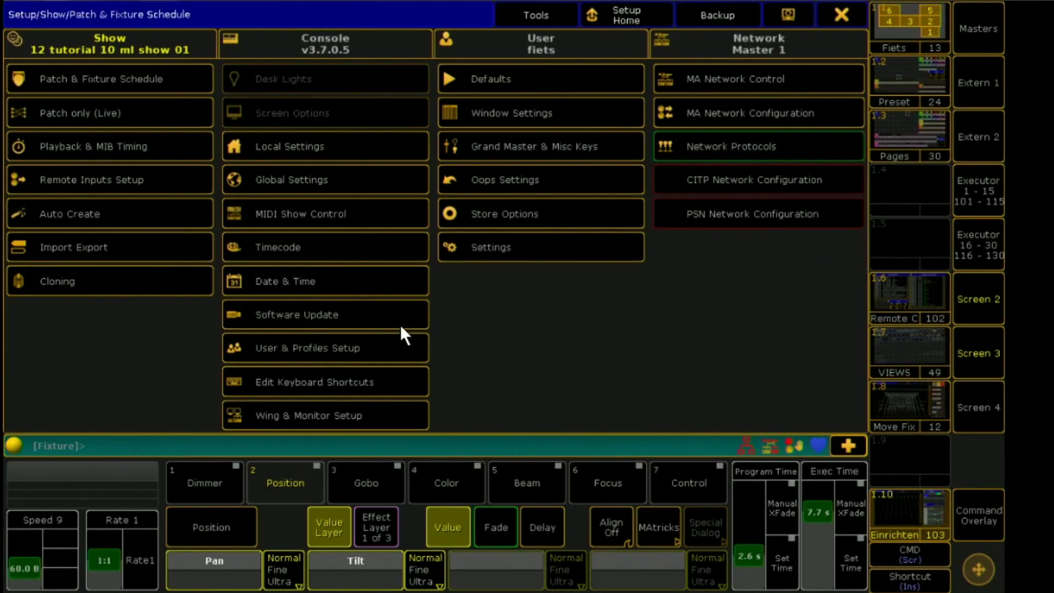
Step: Close the Setup menu and toggle executor 101's cue on and off to check the beams
left_click(835, 15)
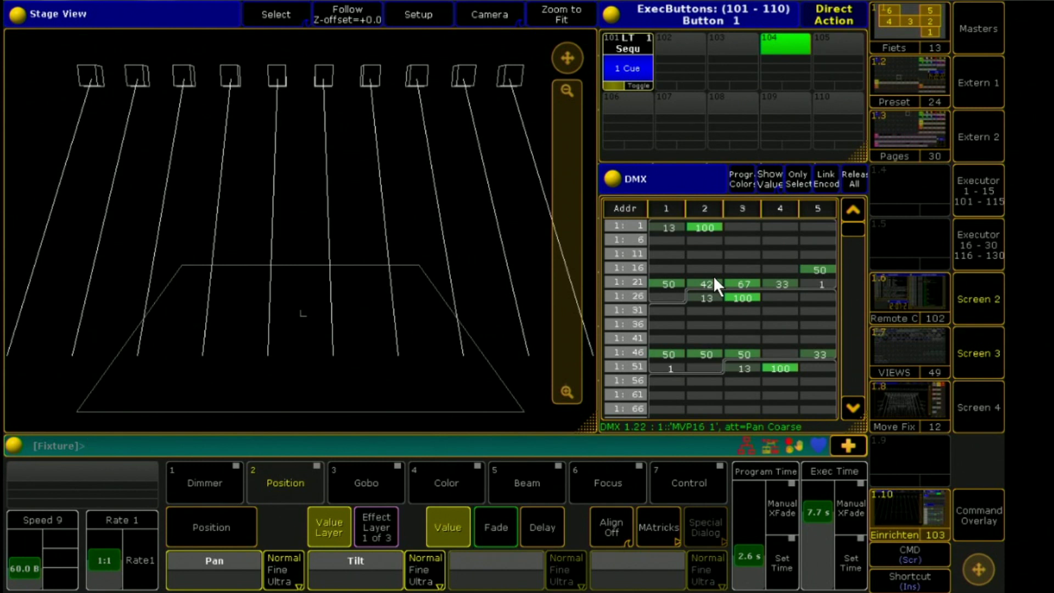
left_click(635, 60)
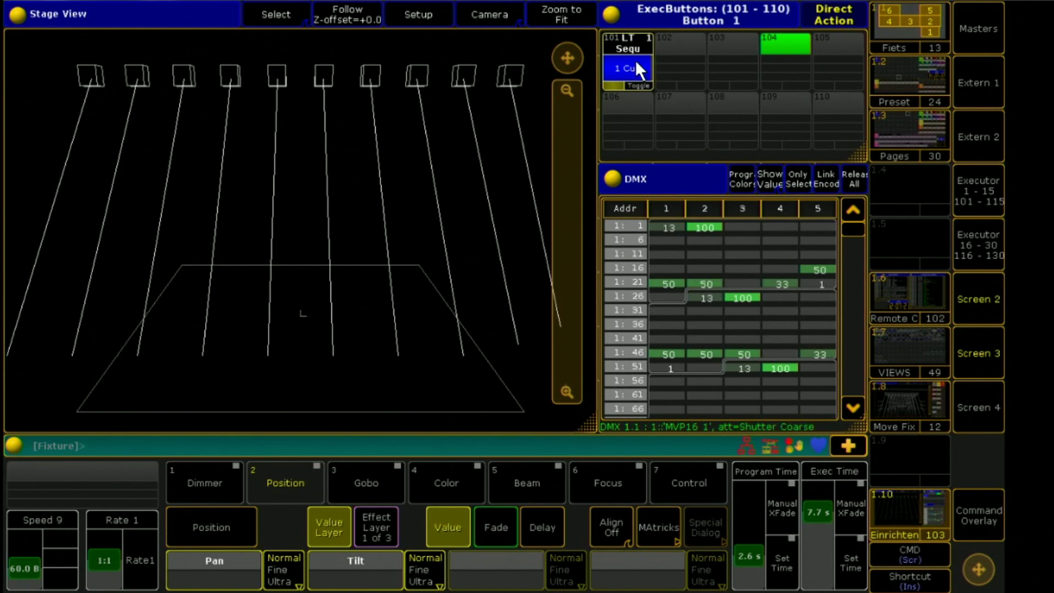
left_click(634, 61)
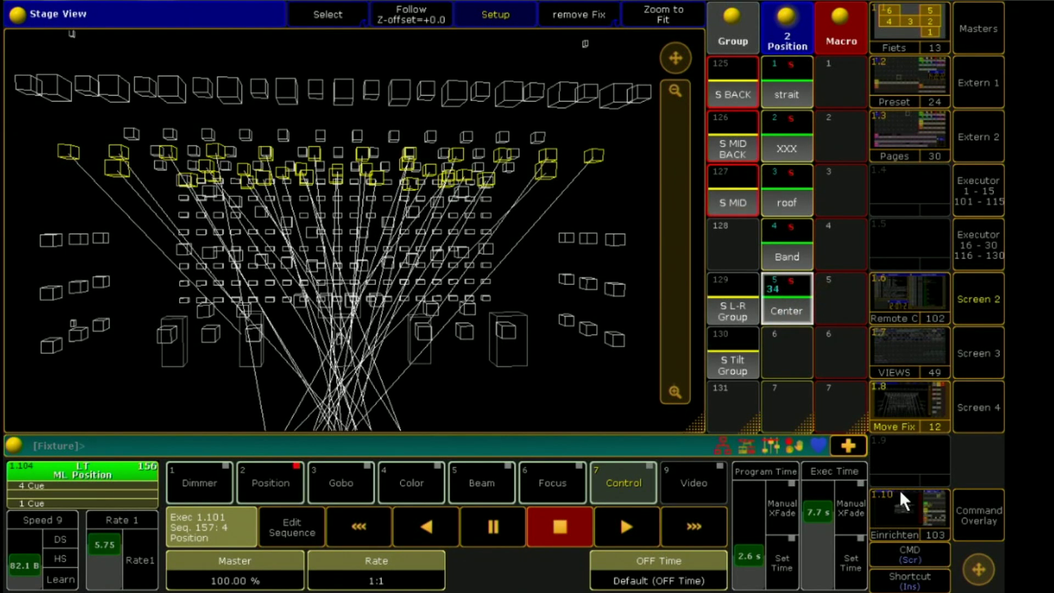
Step: Copy the Center position preset 2.5 into slot 2.7 and start labelling it Center new
left_click(966, 516)
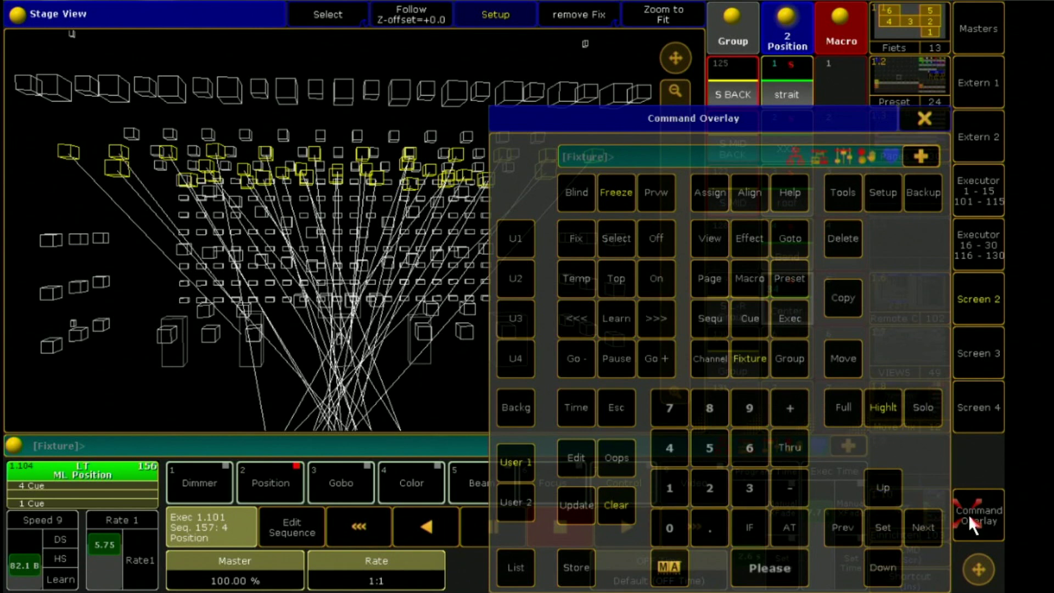
left_click(851, 311)
left_click(933, 122)
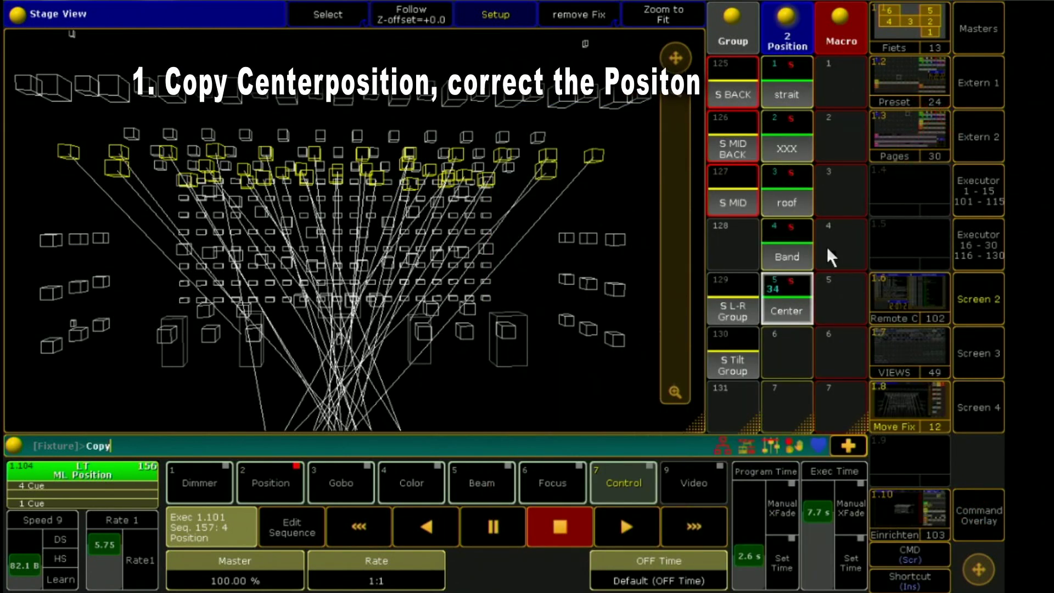
left_click(802, 295)
left_click(792, 393)
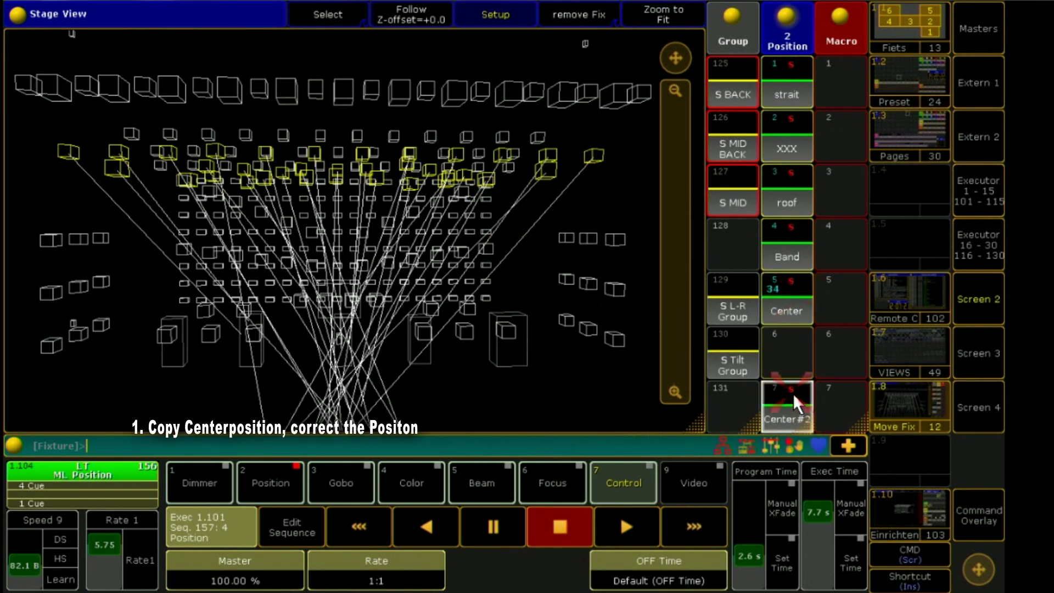
left_click(793, 393)
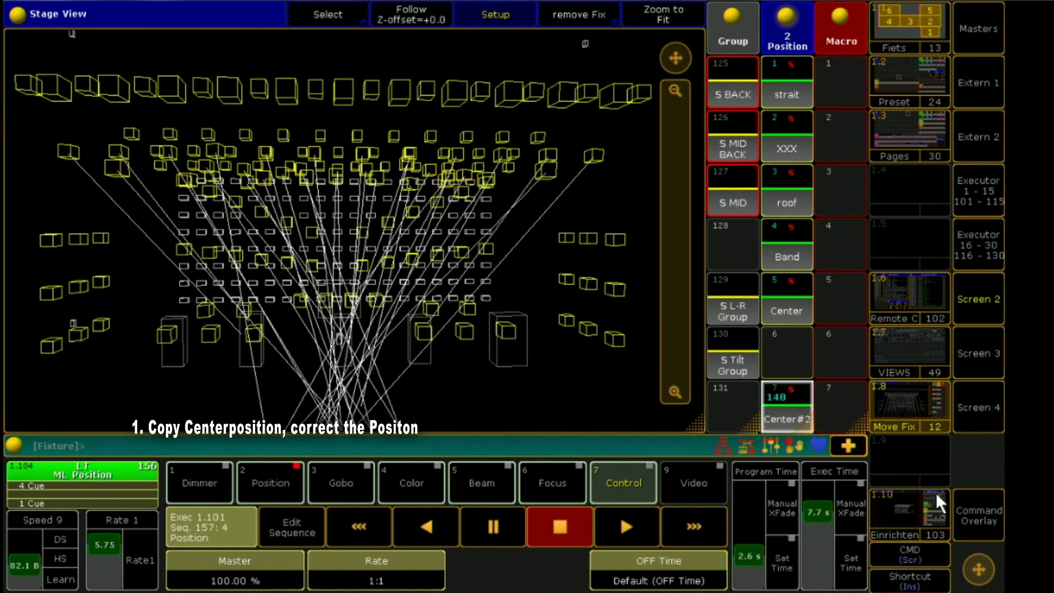
left_click(978, 512)
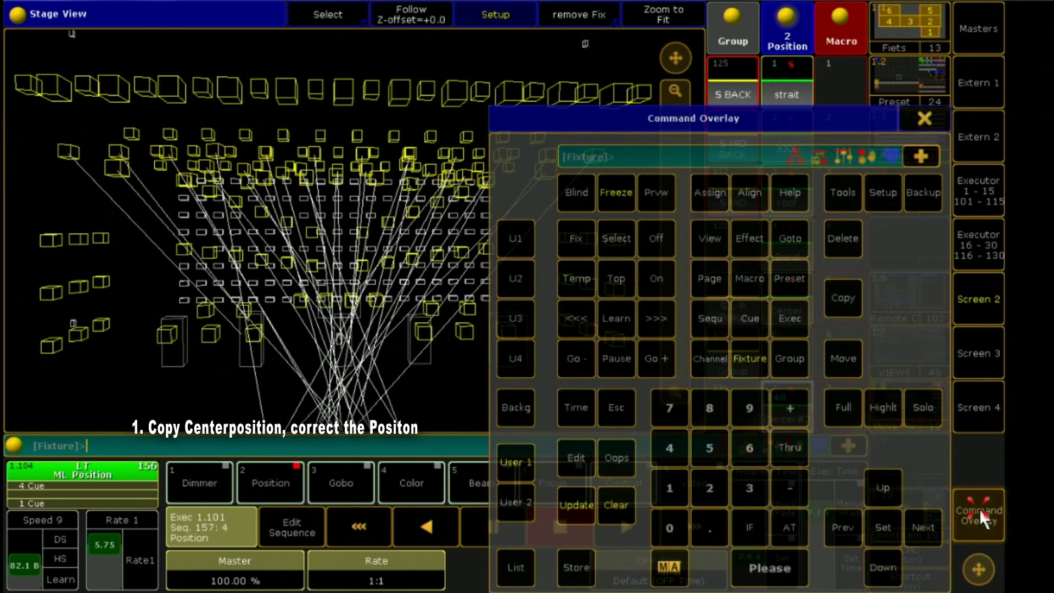
left_click(719, 194)
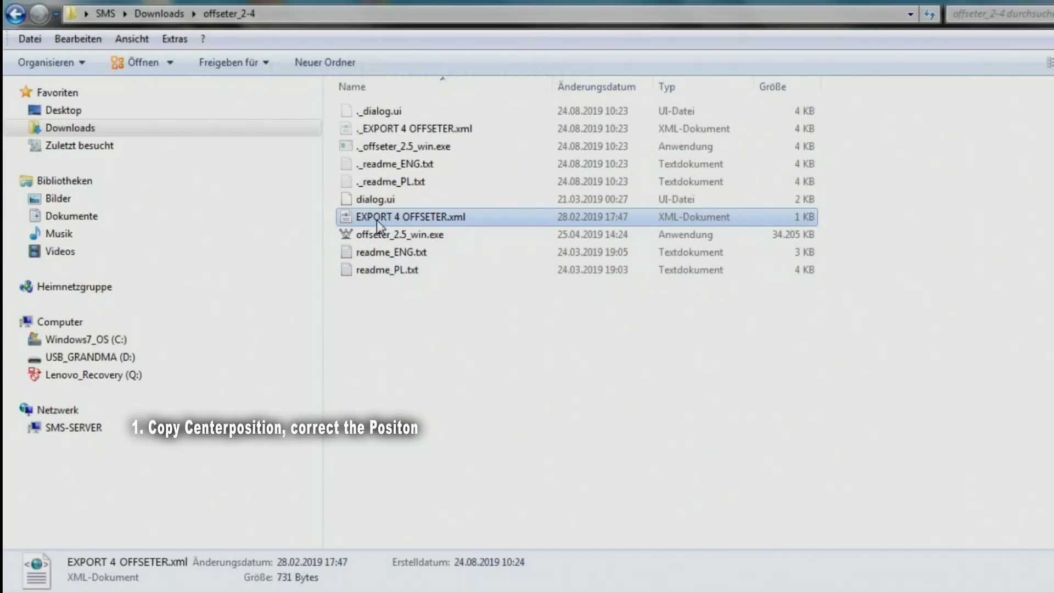
Step: Import the EXPORT 4 OFFSETER macro from USB_GRANDMA and run it with reference preset 5
right_click(377, 220)
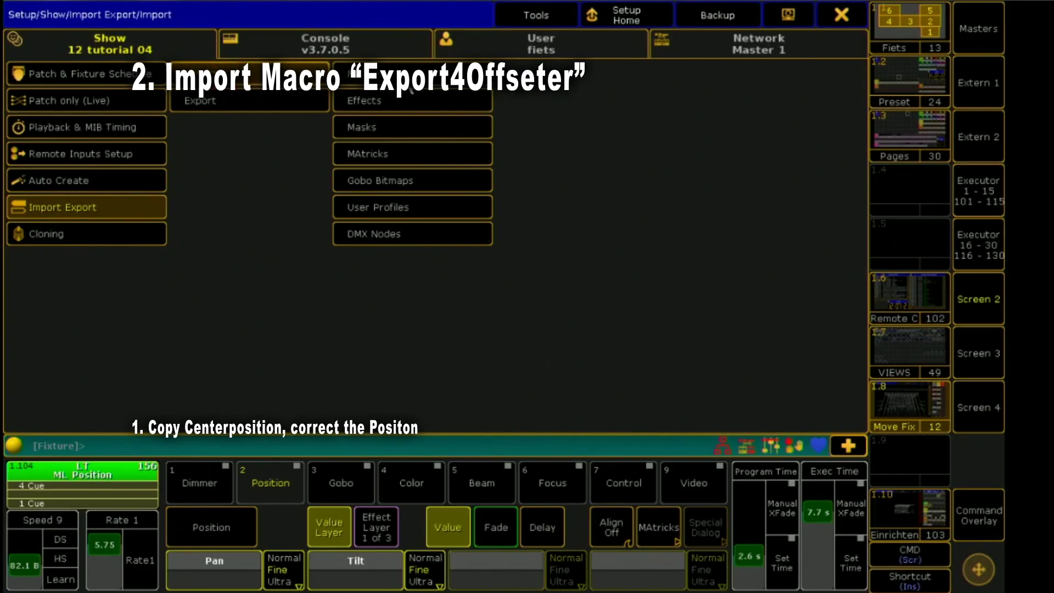
left_click(411, 73)
left_click(167, 39)
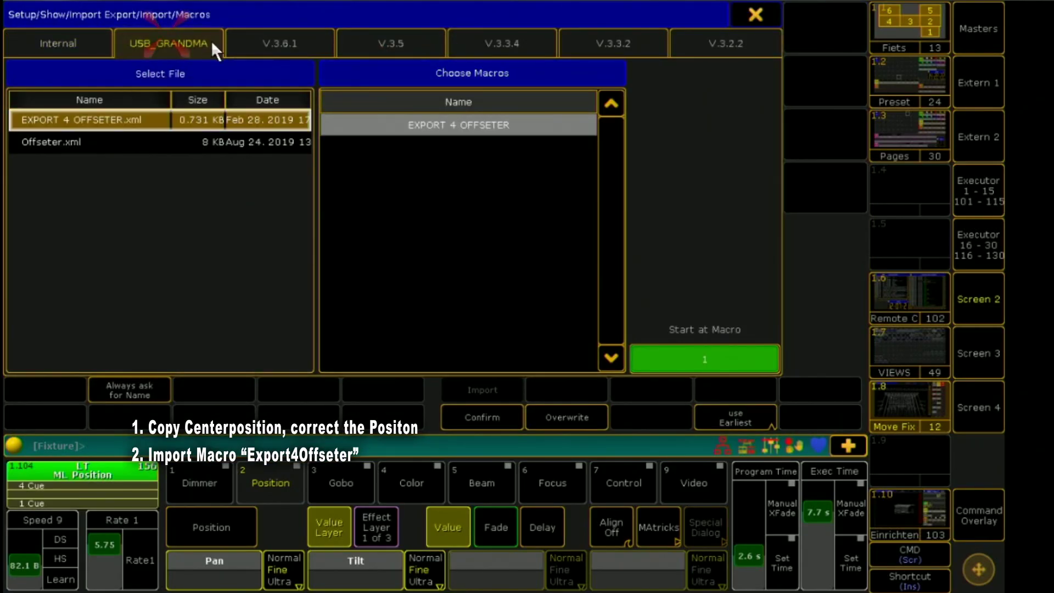
left_click(483, 125)
left_click(486, 387)
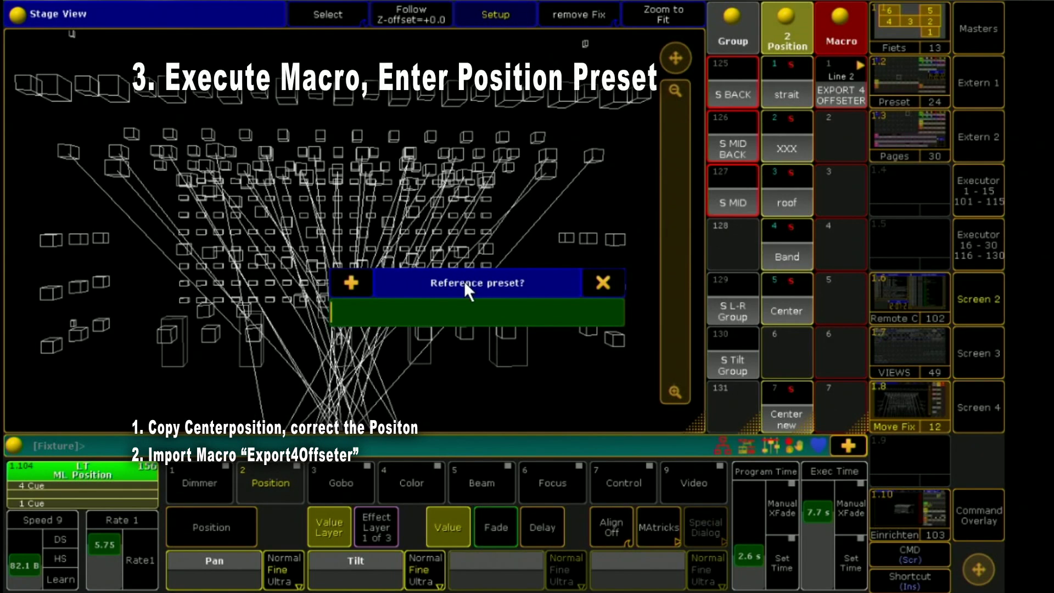
type("5")
key("Return")
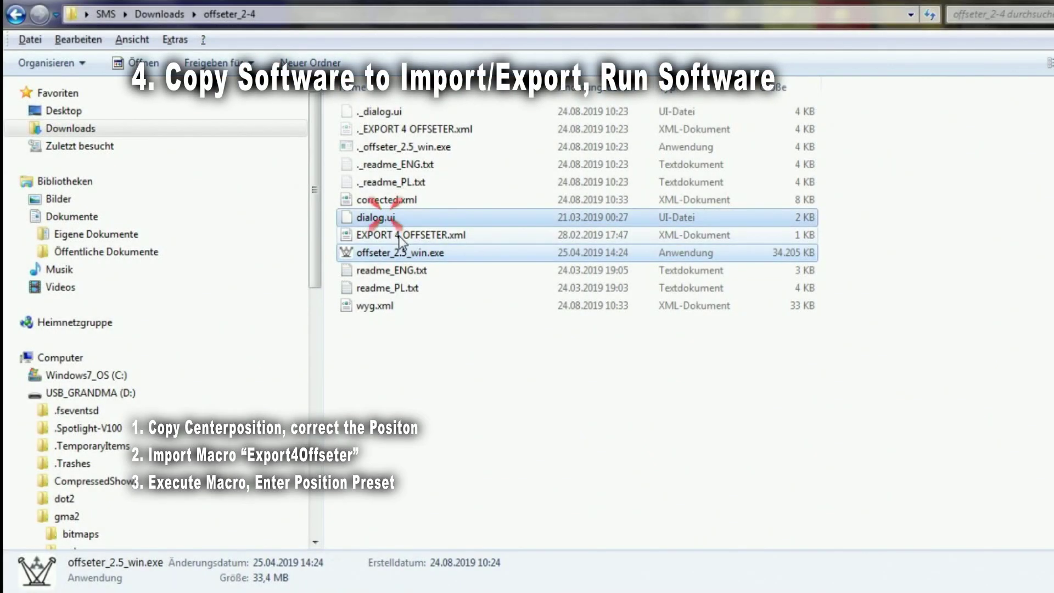
Step: Copy dialog.ui and offseter_2.5_win.exe into gma2/importexport and run Offseter to generate Offseter.xml
left_click_drag(315, 230, 304, 374)
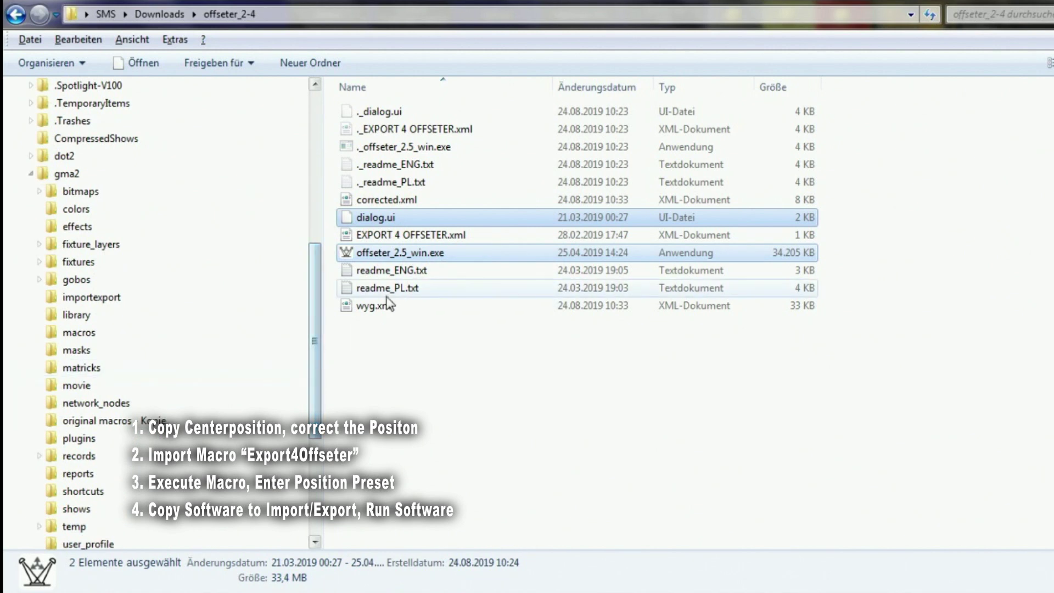
left_click_drag(417, 253, 109, 301)
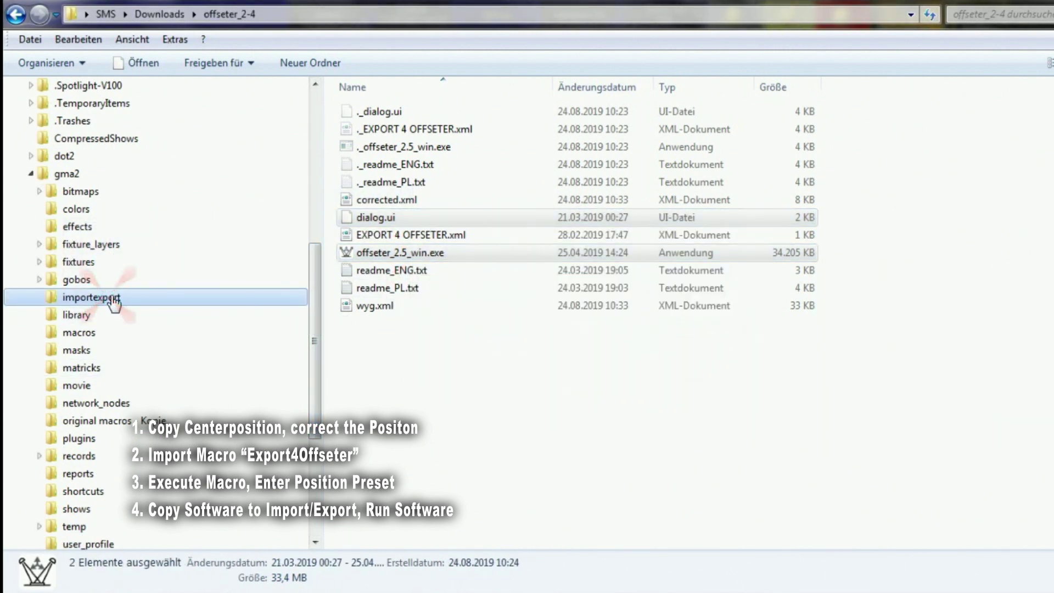
left_click(113, 301)
double_click(380, 143)
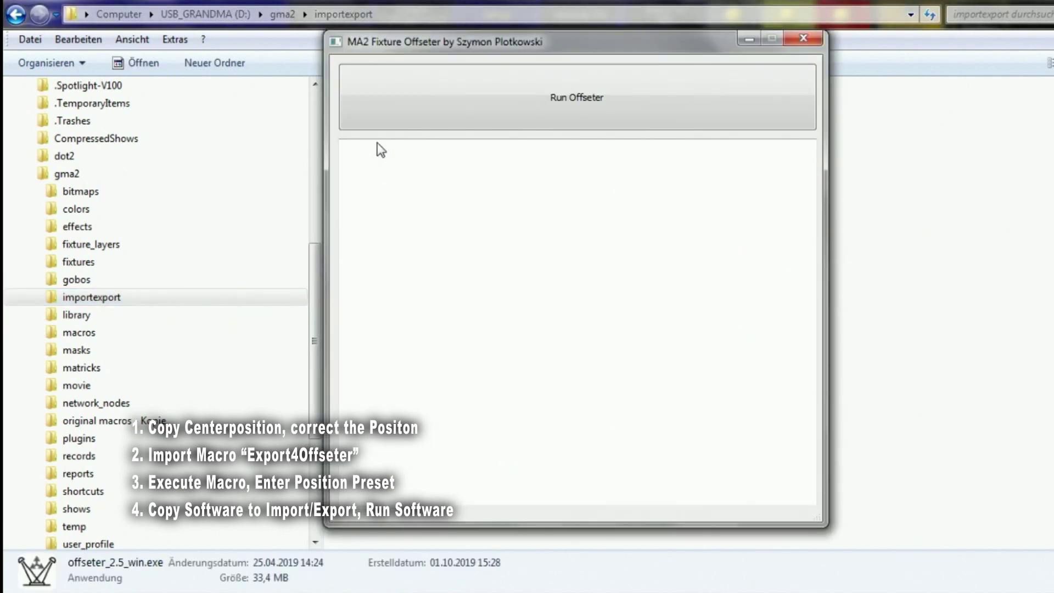
left_click(531, 107)
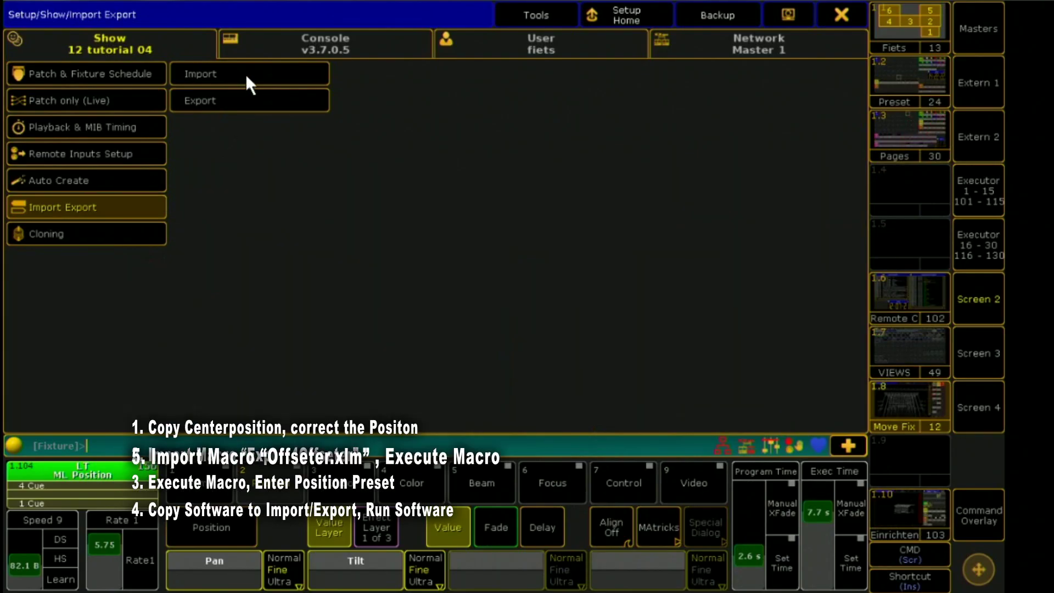
left_click(246, 75)
Step: Import the AUTO SET OFFSETS macro from Offseter.xml and run it from macro pool slot 2
left_click(390, 69)
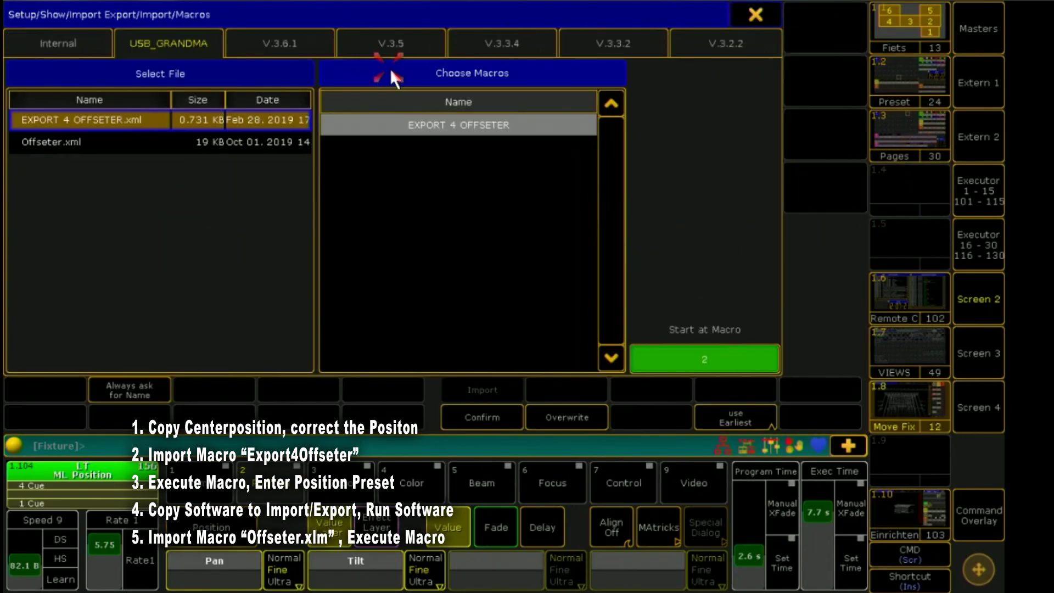
left_click(390, 125)
left_click(509, 388)
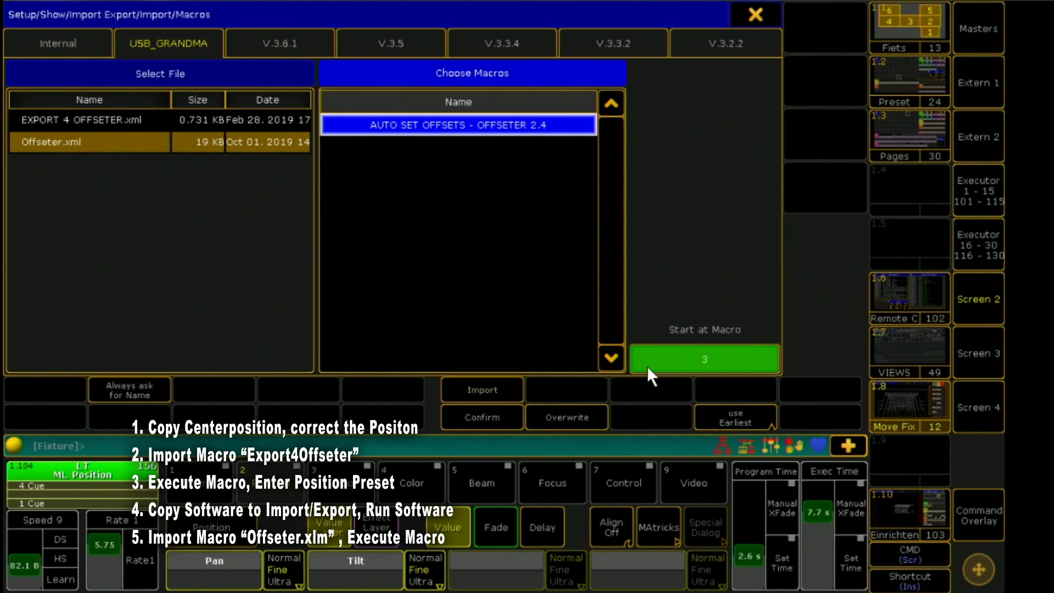
left_click(775, 17)
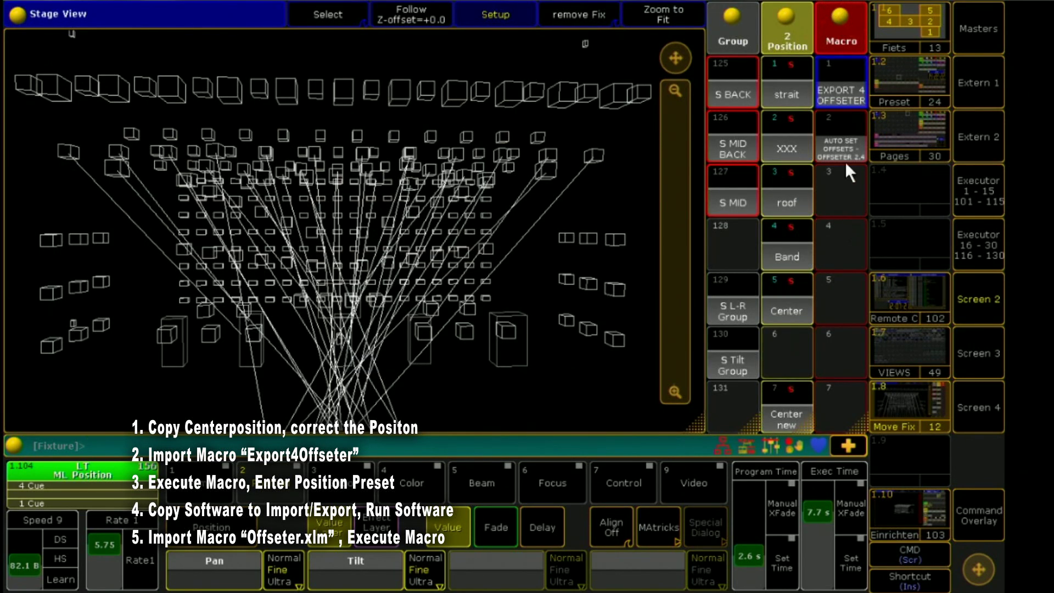
left_click(844, 145)
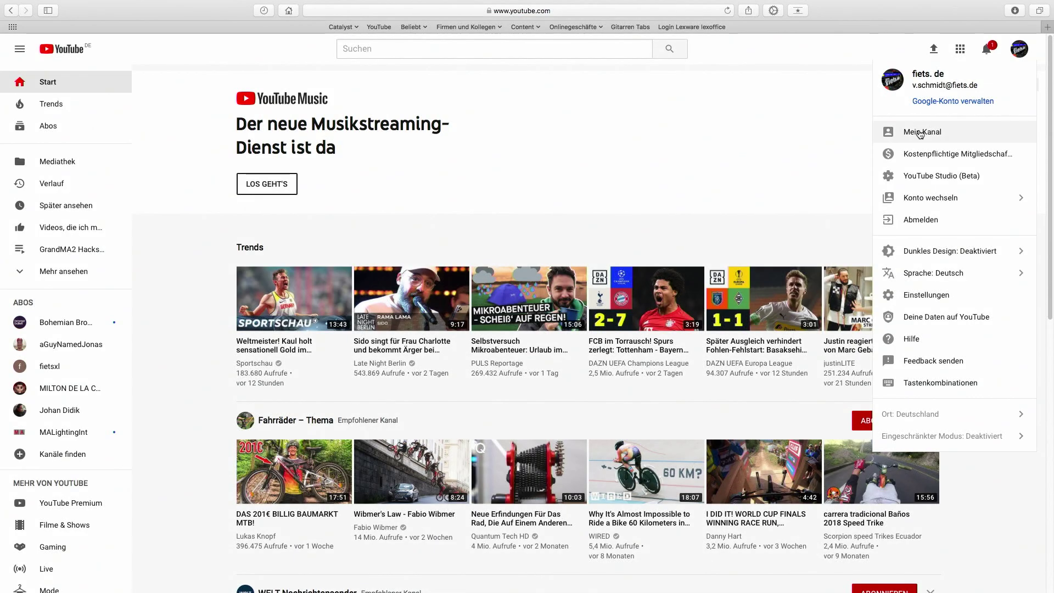
Step: Go to the Mein Kanal channel page and scroll through its GrandMA2 Hacks playlist rows
left_click(920, 133)
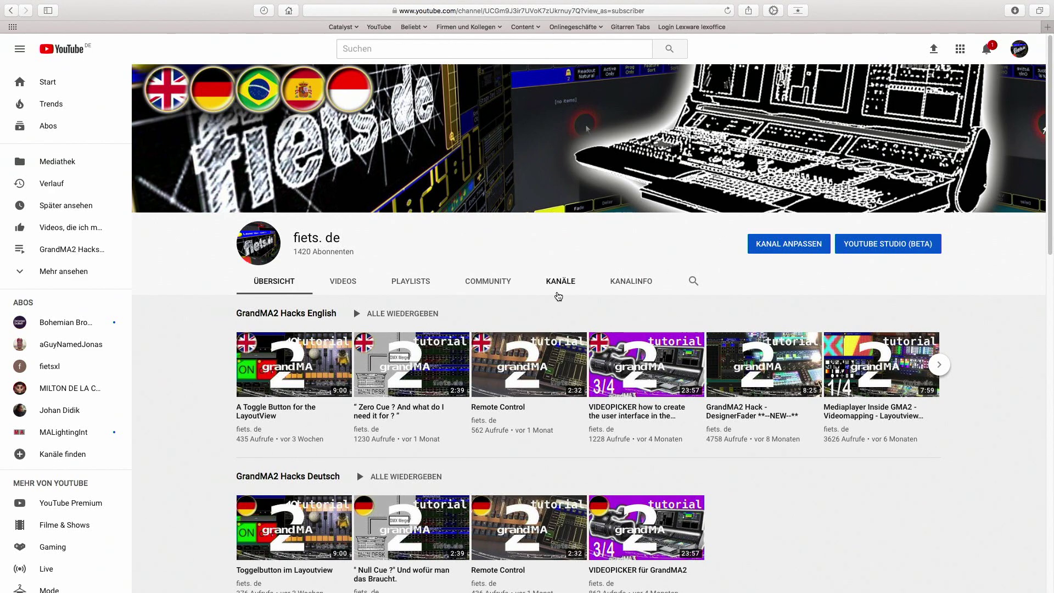
scroll(483, 299, "down", 12)
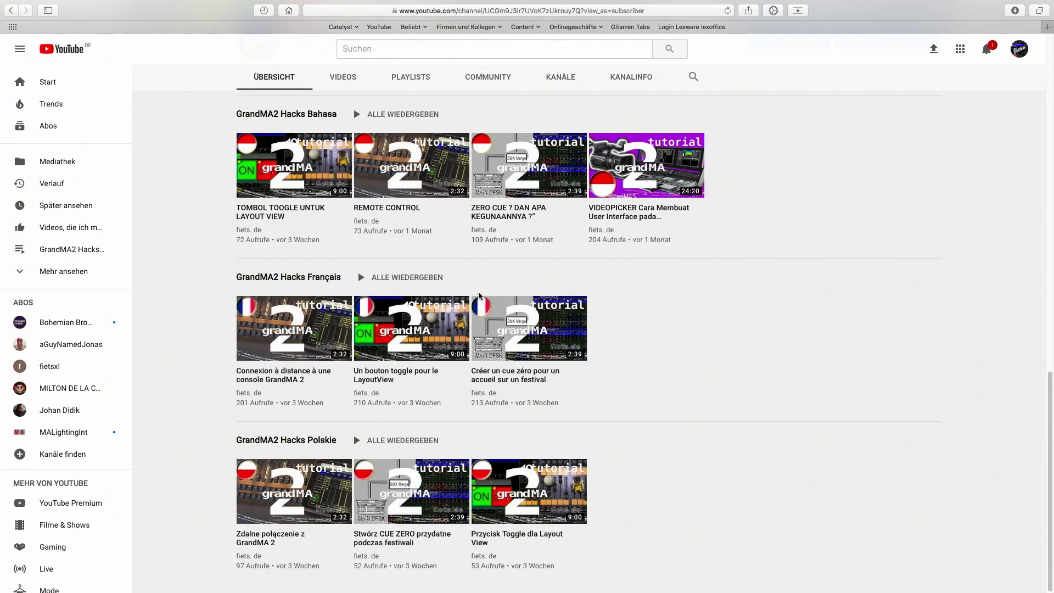
scroll(478, 295, "up", 12)
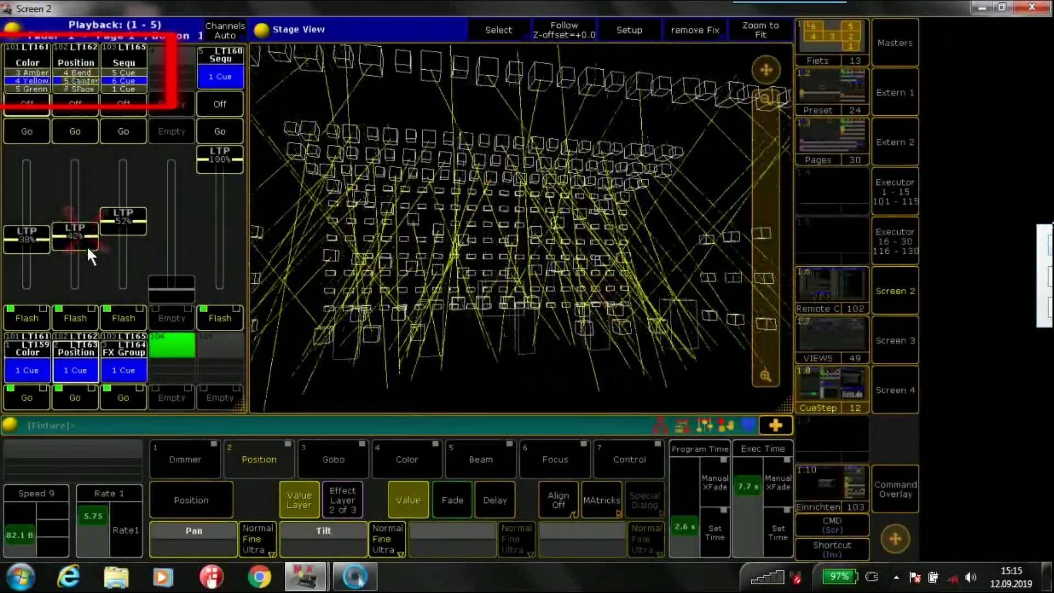
Step: Bring executor 102's fader to 28% and executor 103's to 34% to sweep the yellow beams
mouse_move(87, 245)
left_mouse_down()
mouse_move(84, 260)
mouse_move(118, 266)
mouse_move(116, 284)
mouse_move(113, 273)
left_mouse_up()
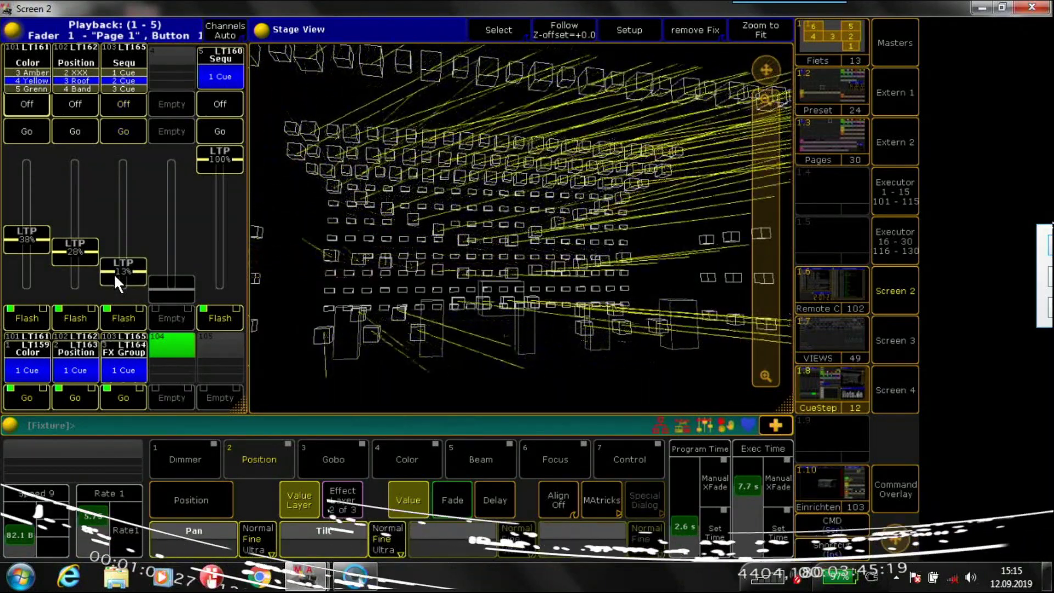
left_click_drag(113, 273, 118, 262)
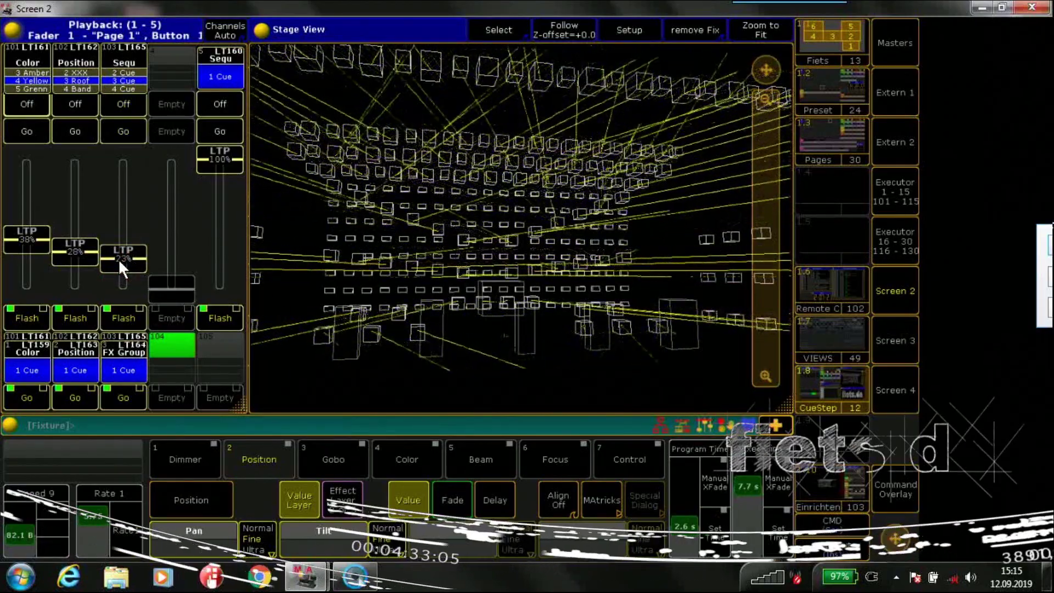
left_click_drag(117, 259, 121, 244)
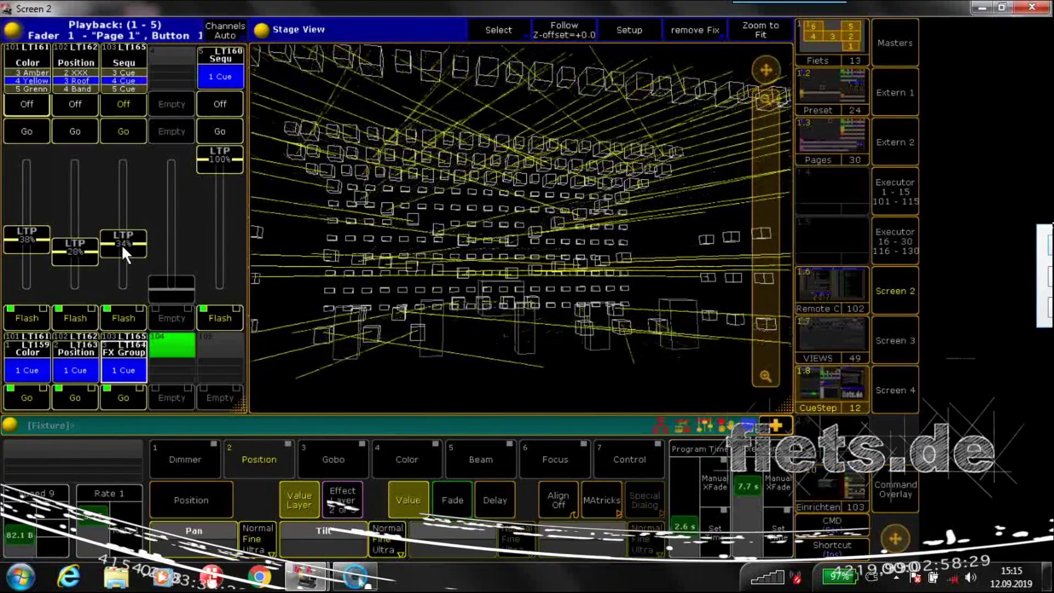